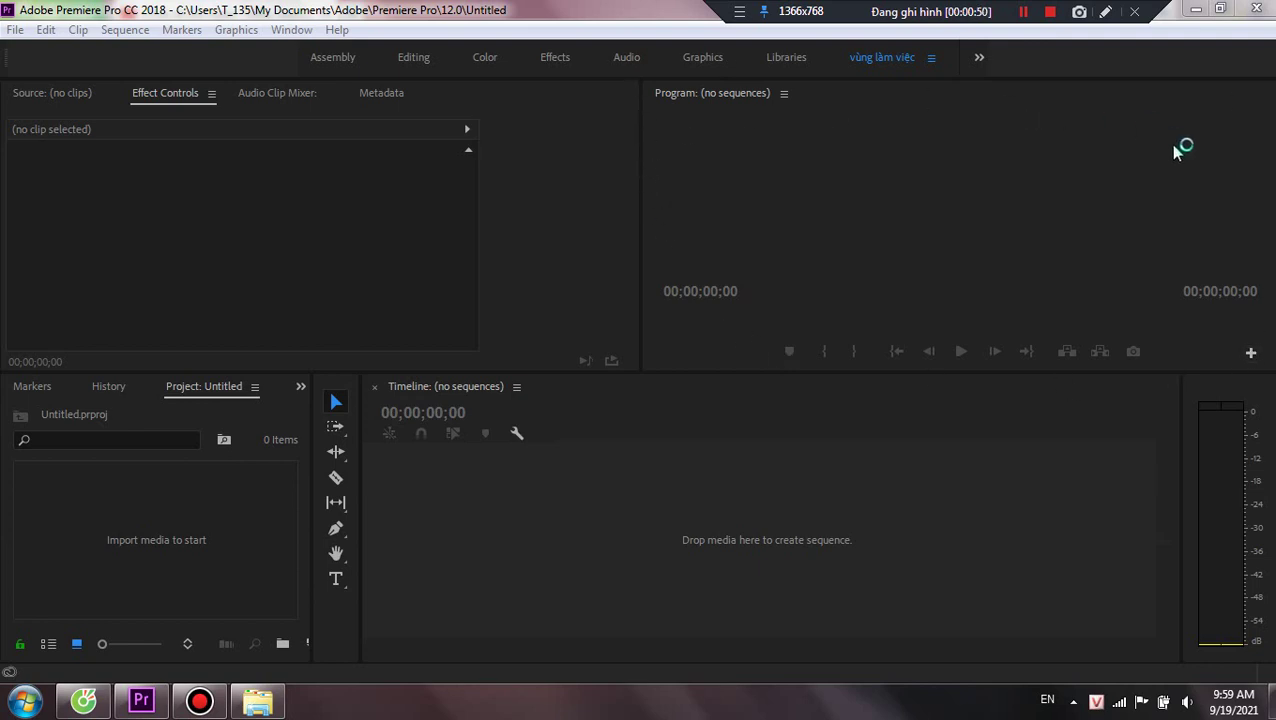
# Import the green-screen dog video from the Downloads folder into the project.
pyautogui.rightClick(237, 522)
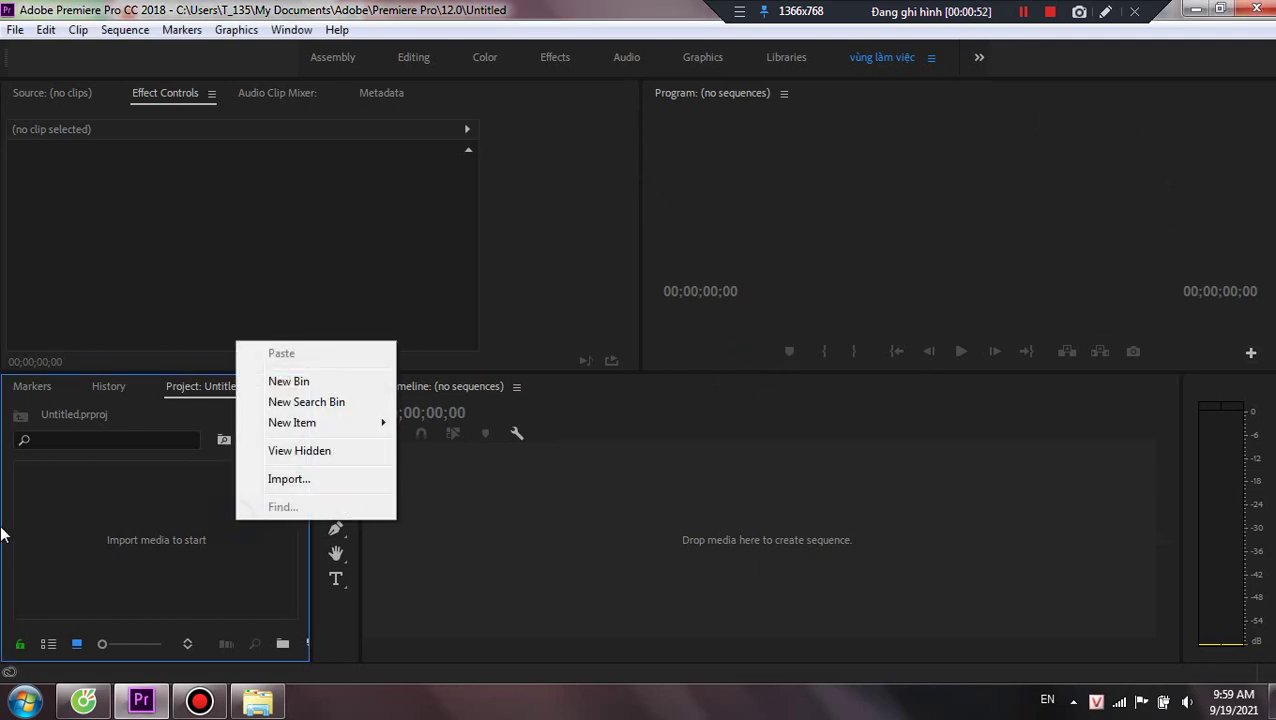
pyautogui.click(264, 480)
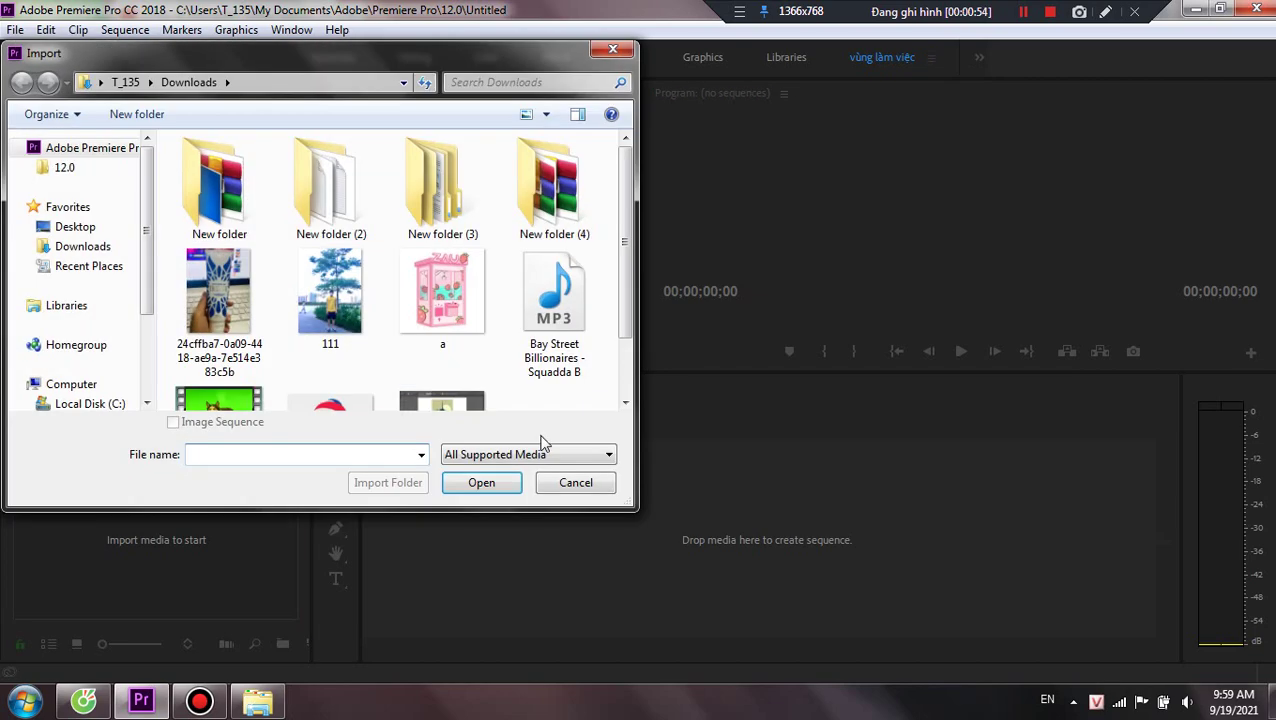
pyautogui.scroll(-2, 630, 265)
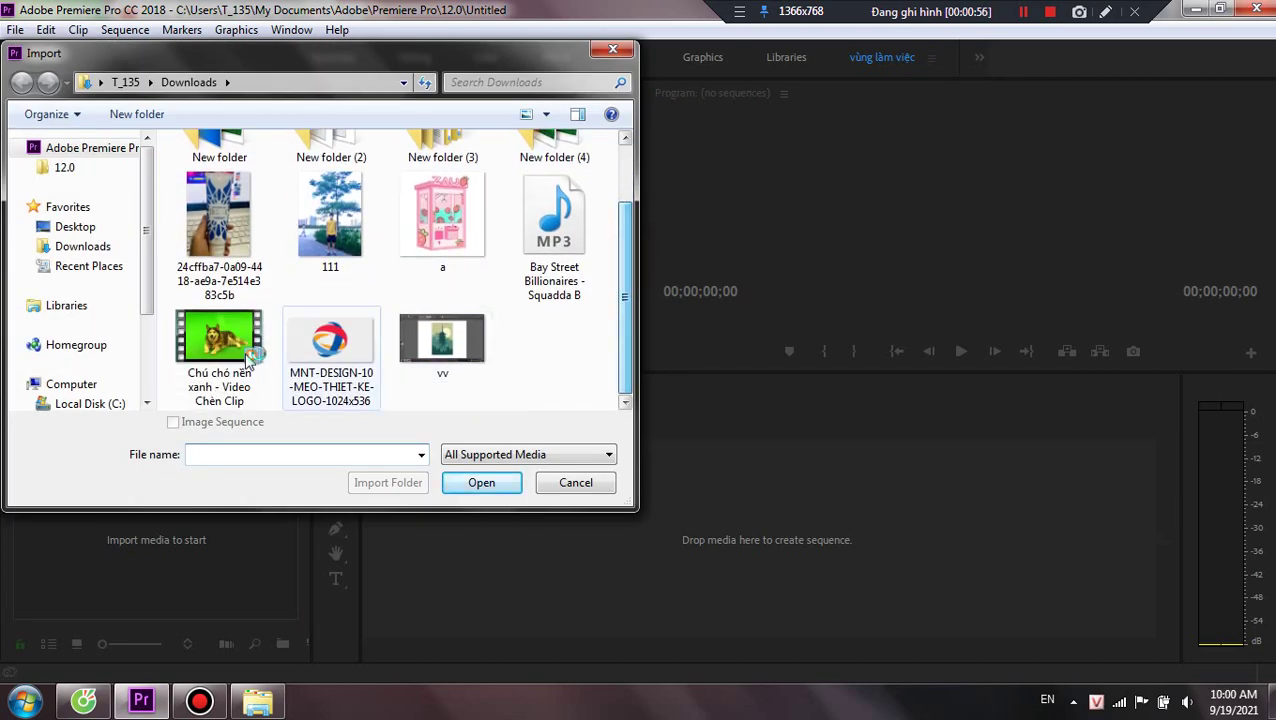
pyautogui.click(197, 344)
pyautogui.click(482, 484)
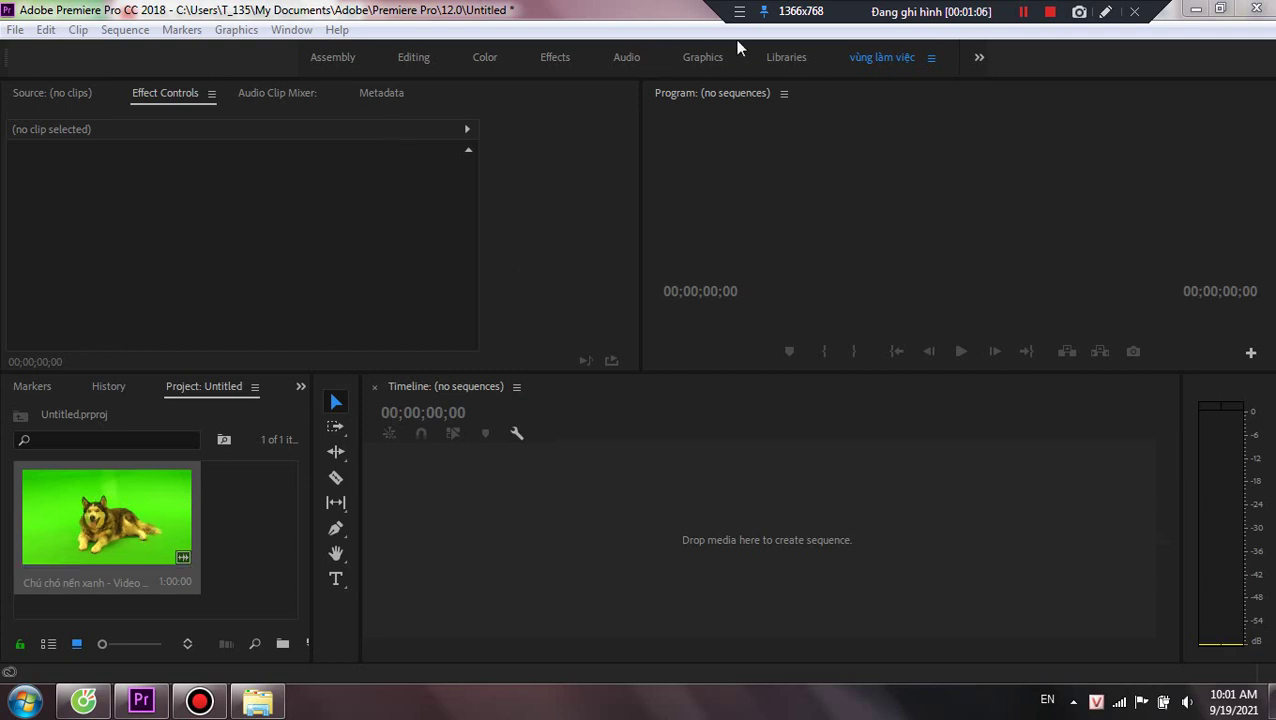
# Build a sequence from the dog clip and switch to the Graphics workspace.
pyautogui.click(271, 527)
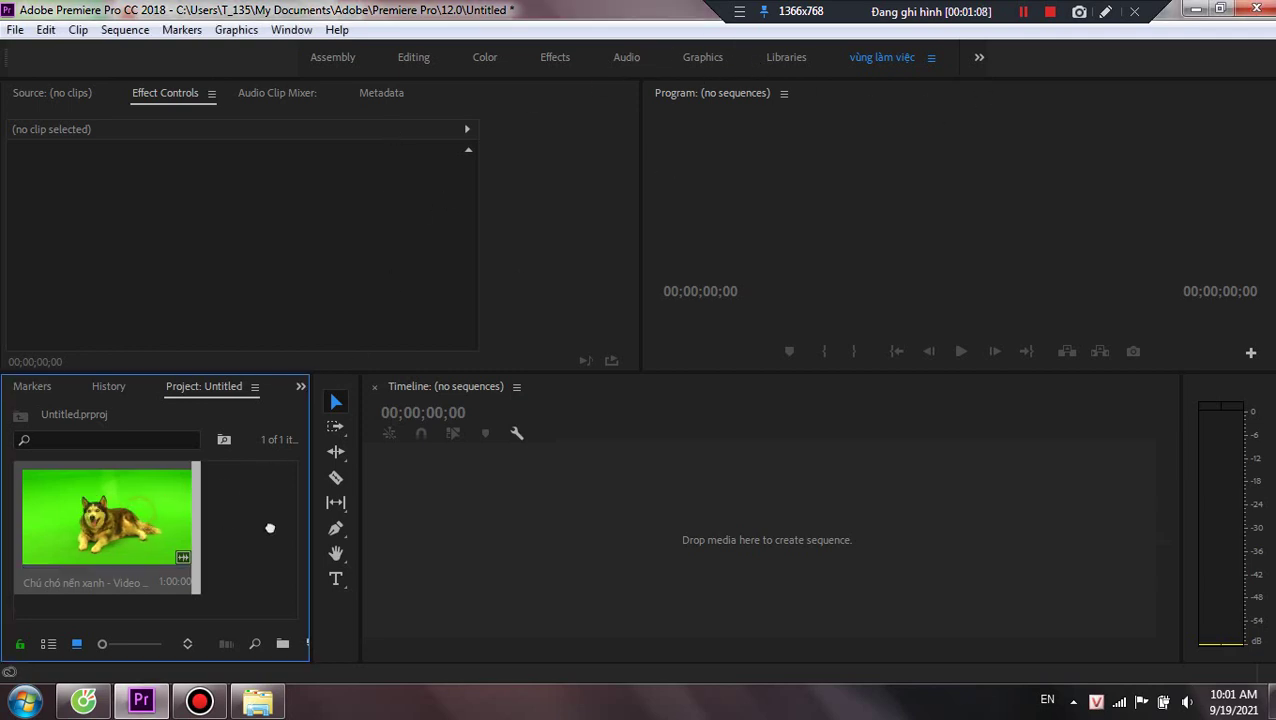
pyautogui.moveTo(398, 541); pyautogui.dragTo(400, 542)
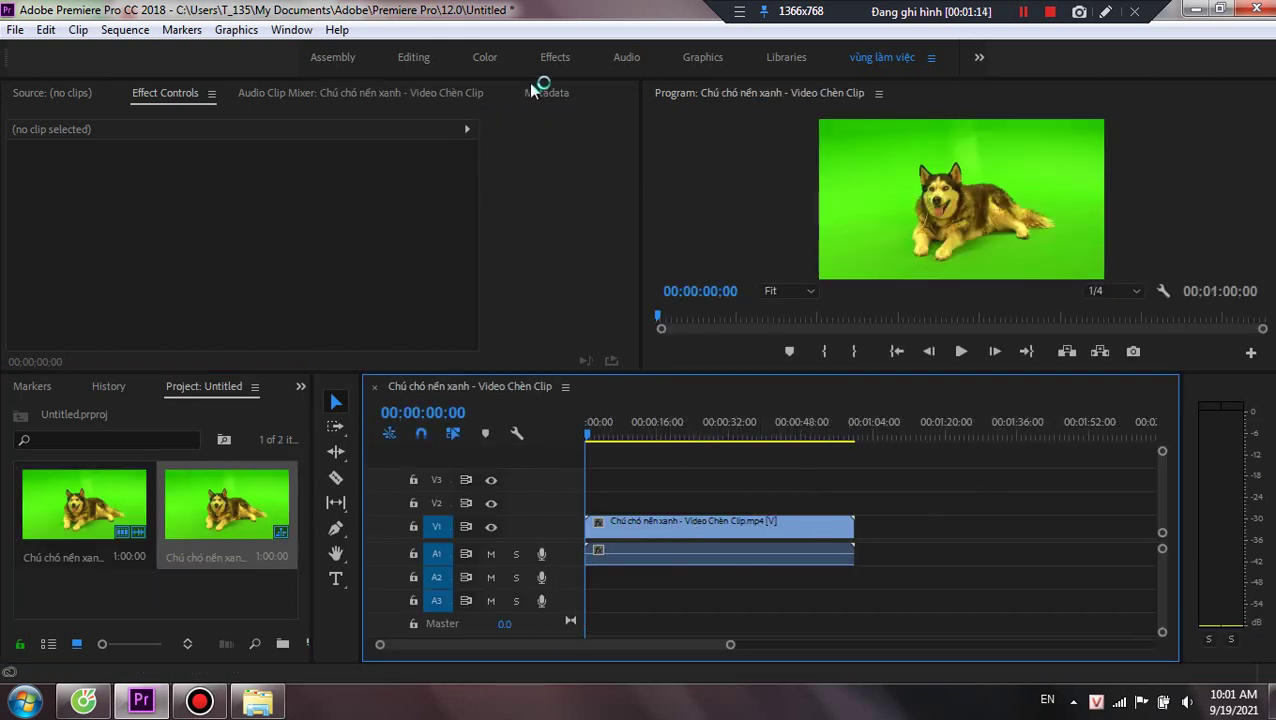
pyautogui.click(703, 58)
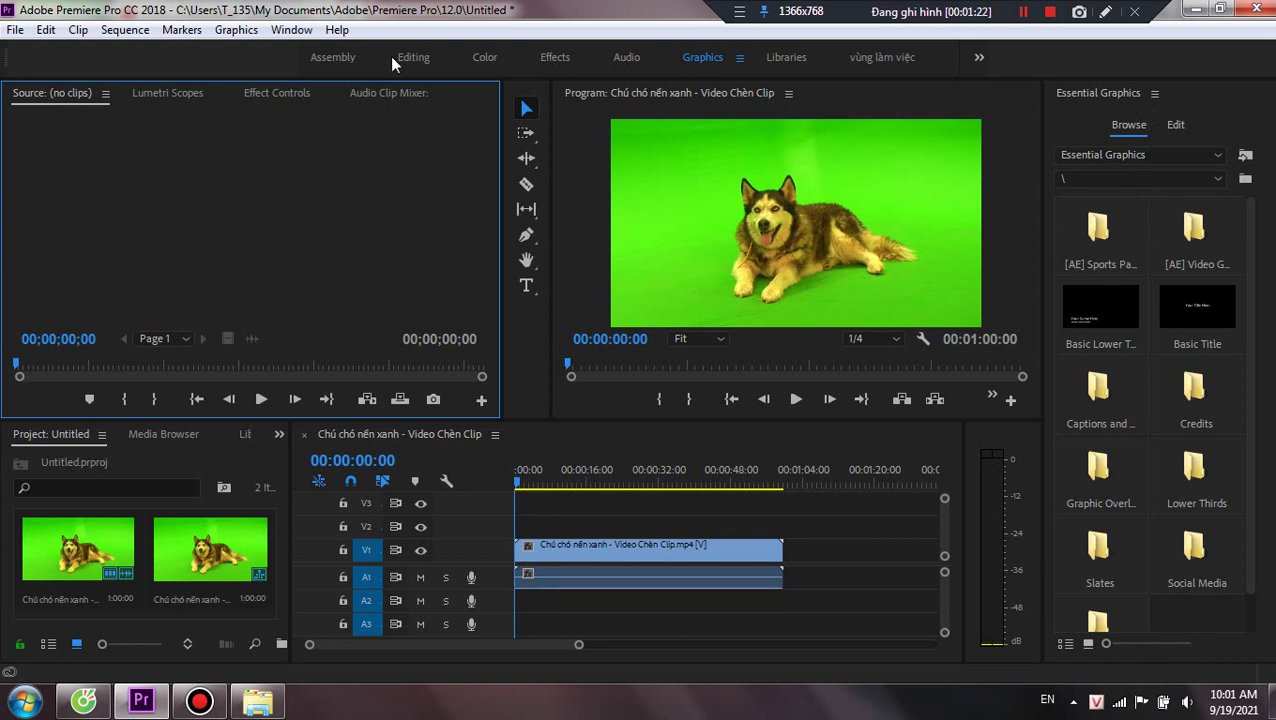
# Switch to the Effects workspace and then back to the Graphics workspace.
pyautogui.click(546, 65)
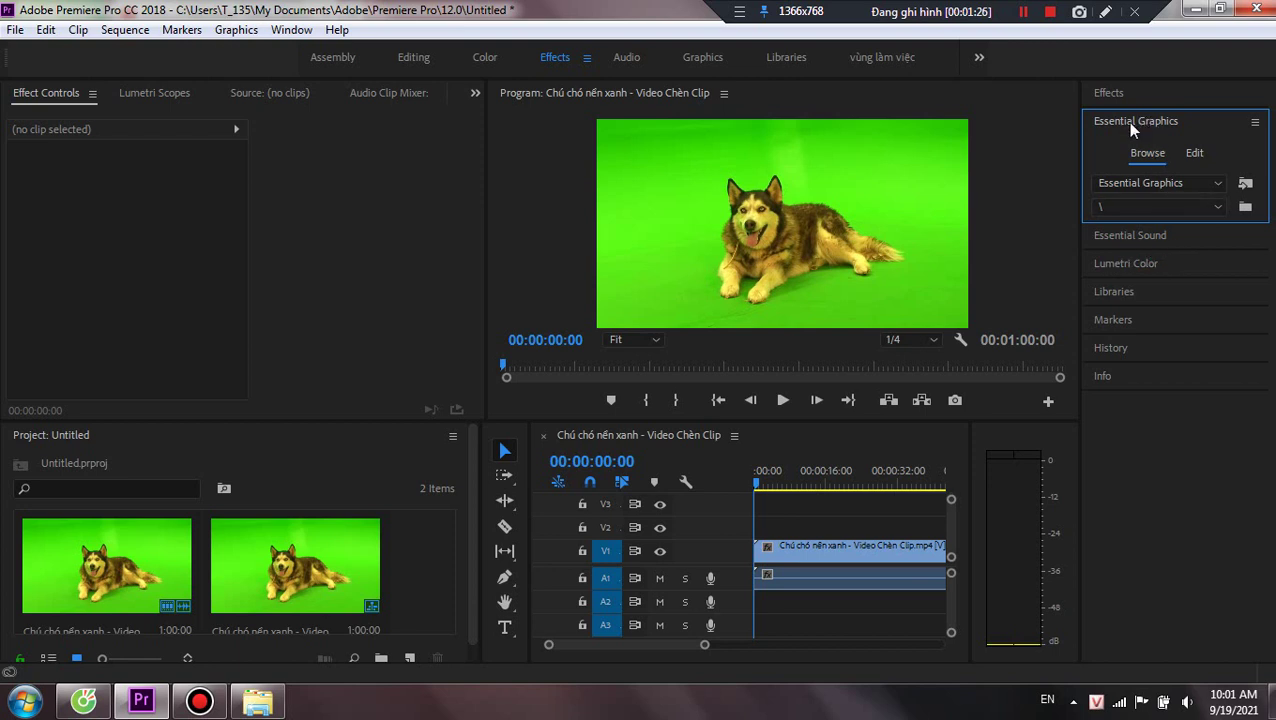
pyautogui.click(1214, 185)
pyautogui.click(1212, 190)
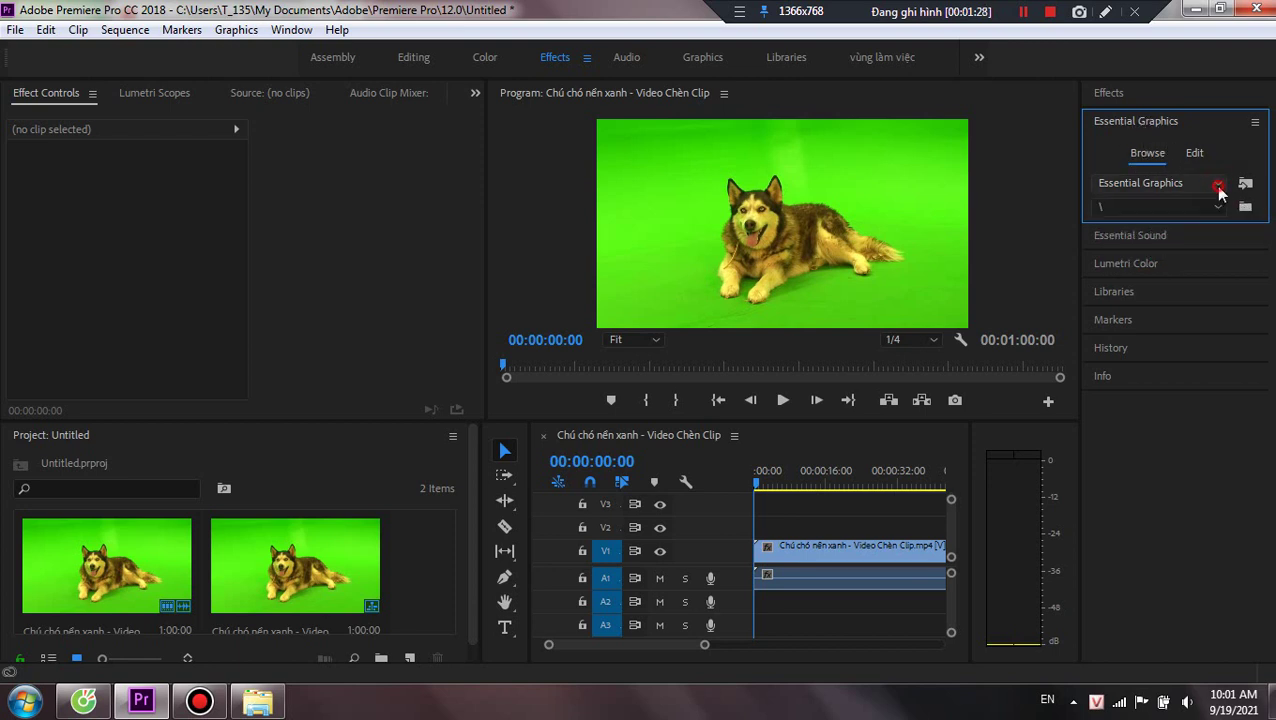
pyautogui.click(704, 57)
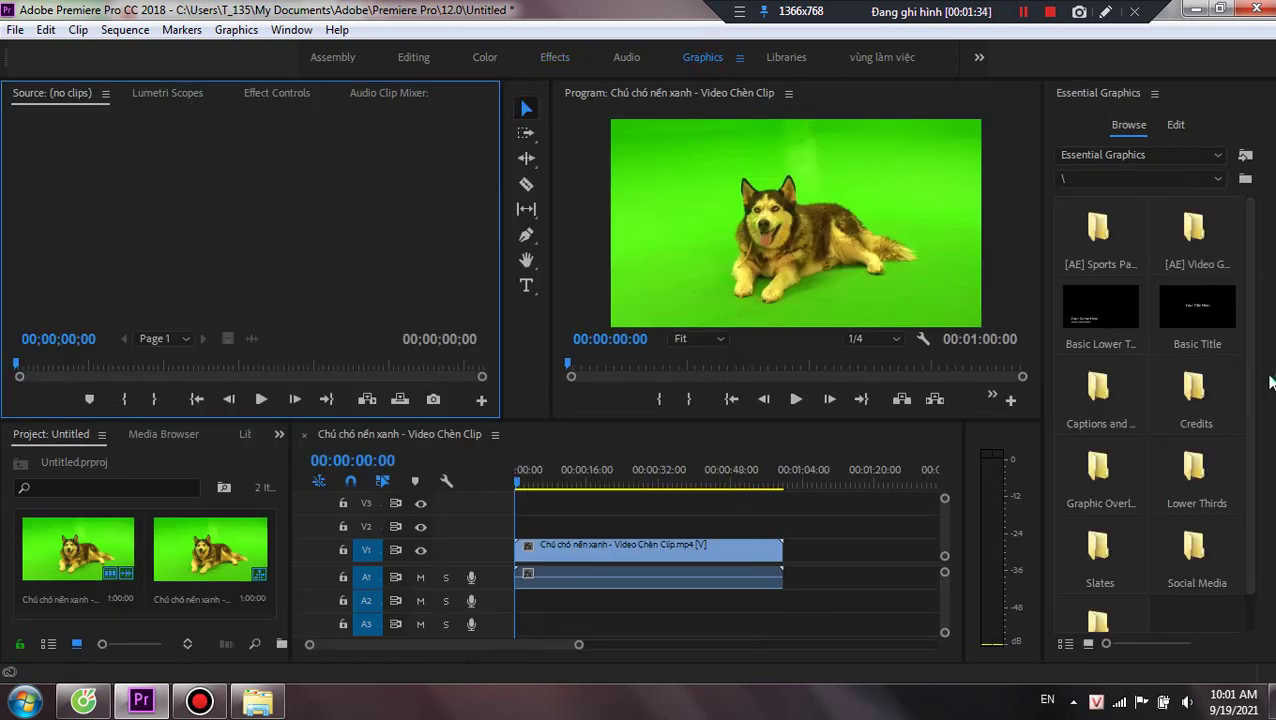
# Scroll the Essential Graphics Browse grid and open the Titles template folder.
pyautogui.moveTo(1250, 395); pyautogui.dragTo(1238, 580)
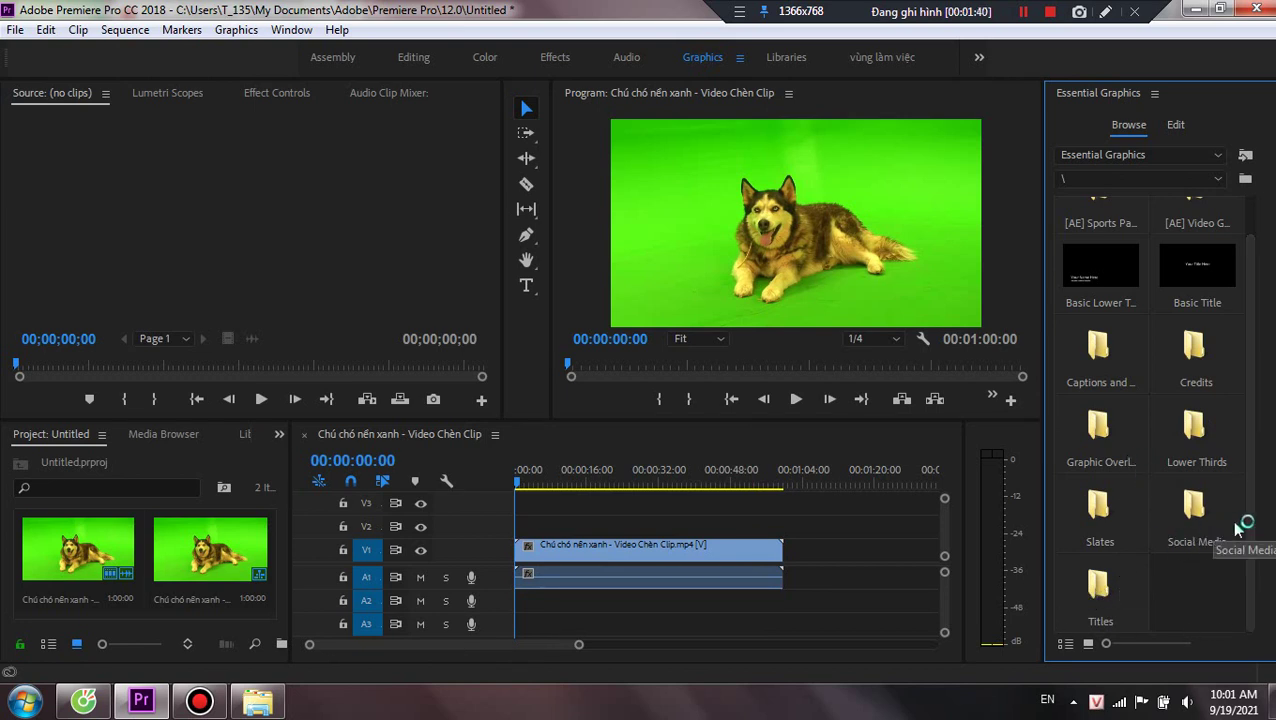
pyautogui.moveTo(1246, 524); pyautogui.dragTo(1246, 455)
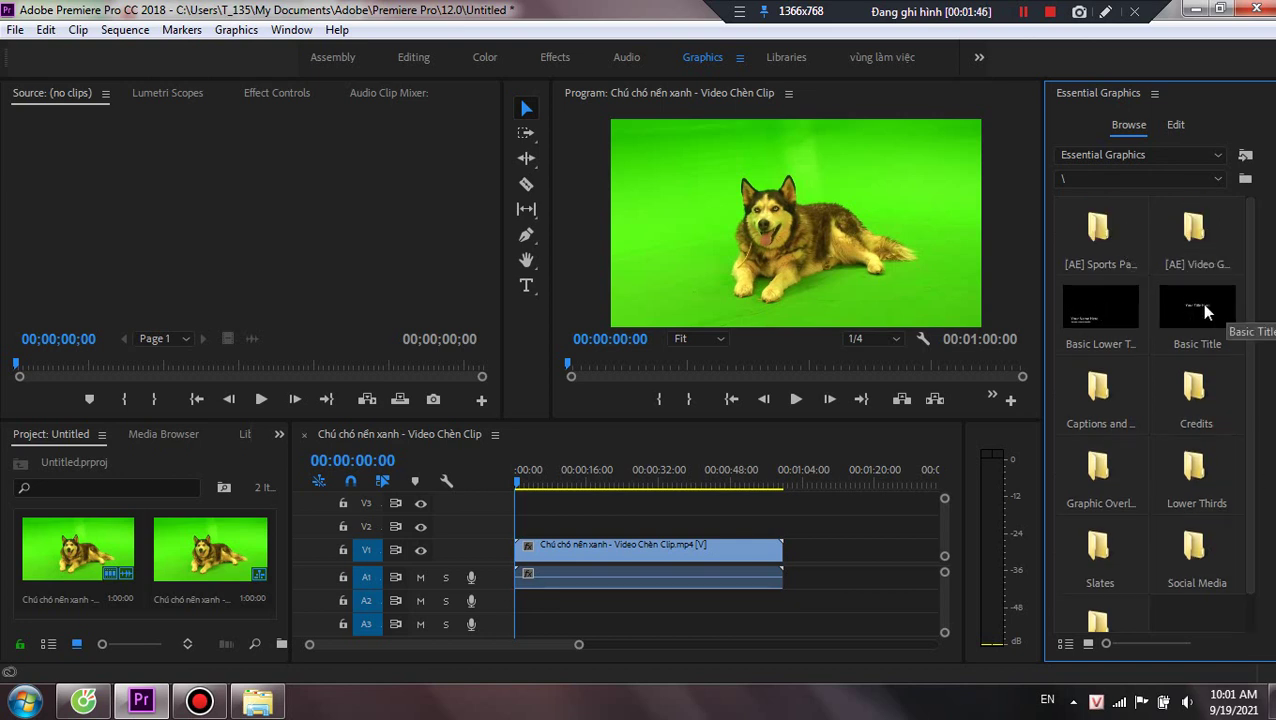
pyautogui.scroll(-2, 1258, 538)
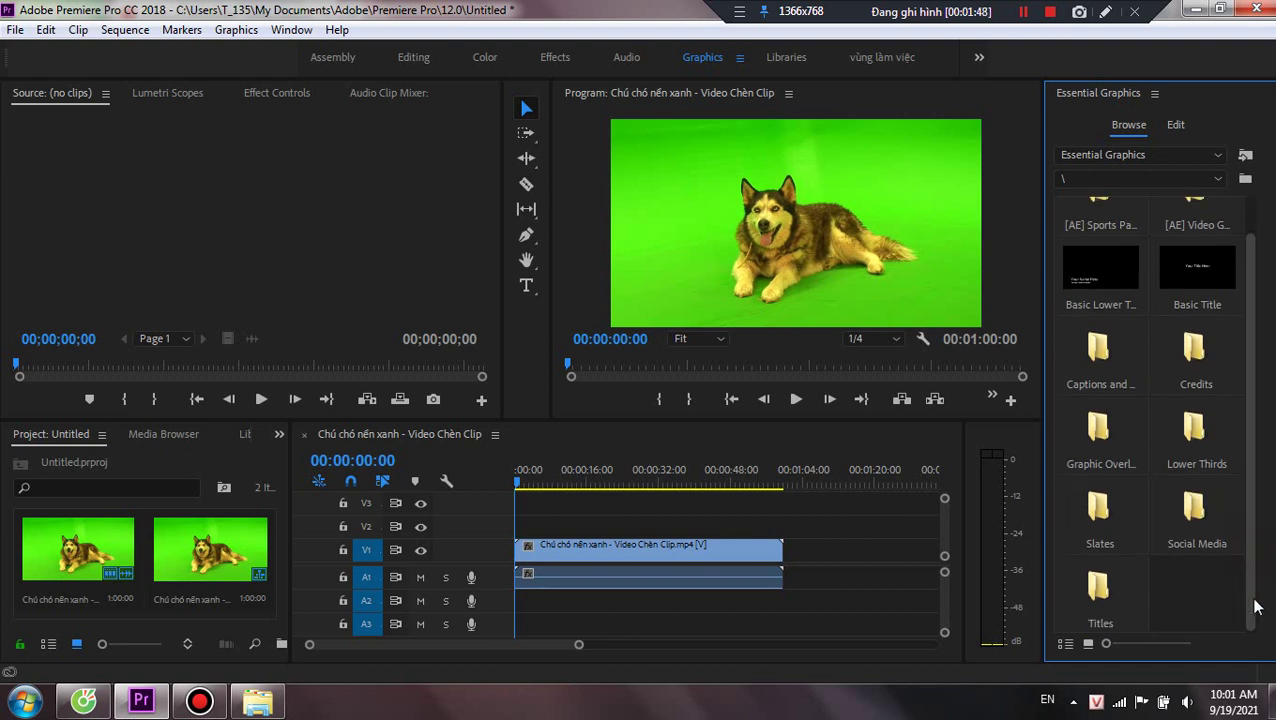
pyautogui.scroll(2, 1256, 541)
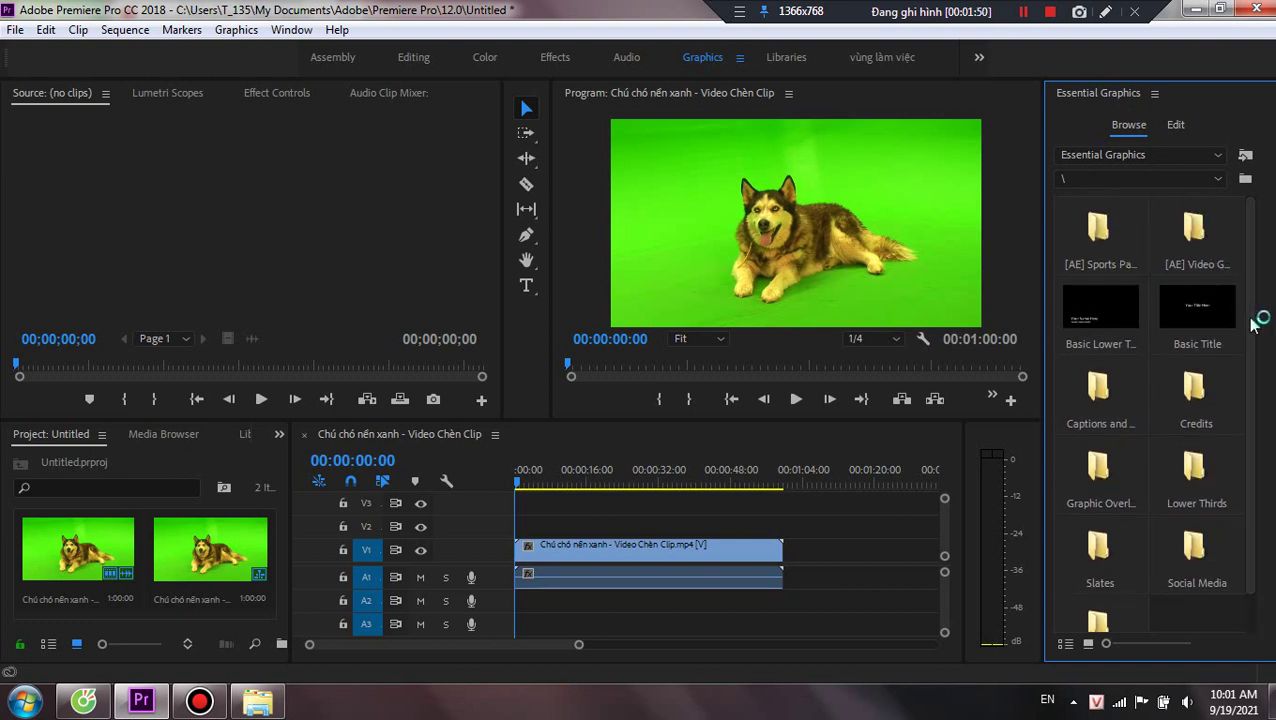
pyautogui.scroll(-2, 1262, 400)
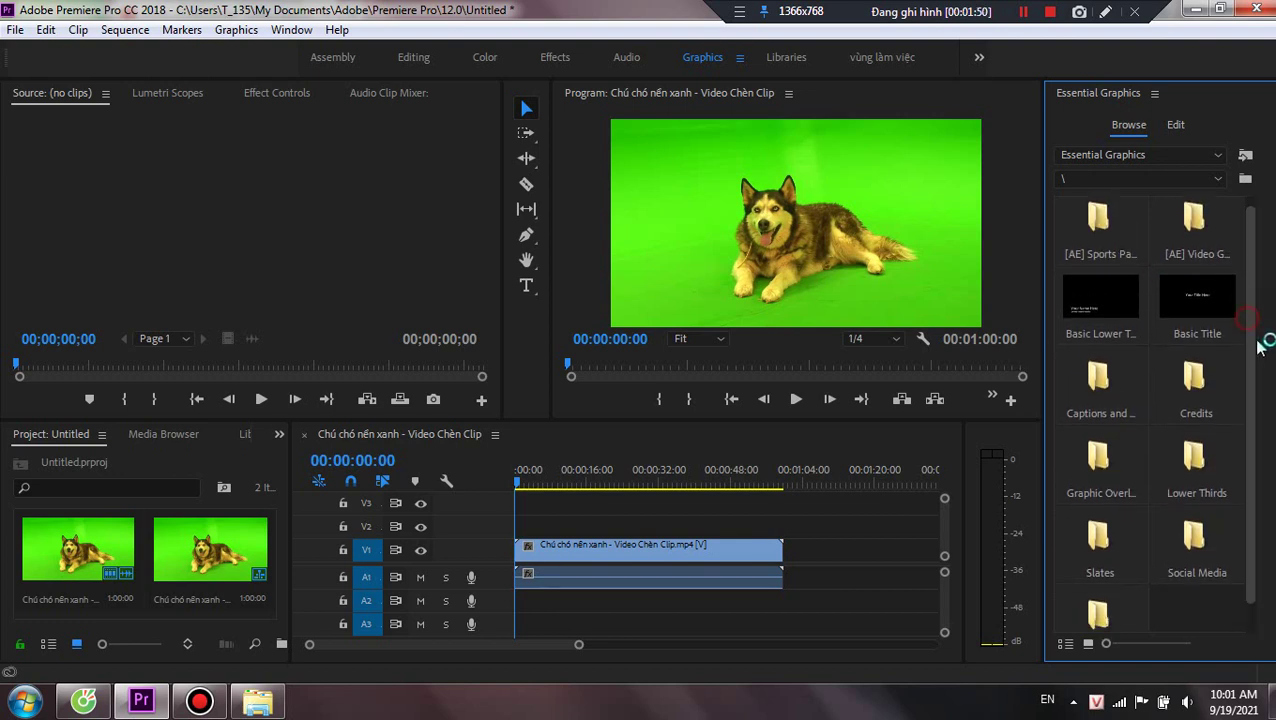
pyautogui.doubleClick(1130, 600)
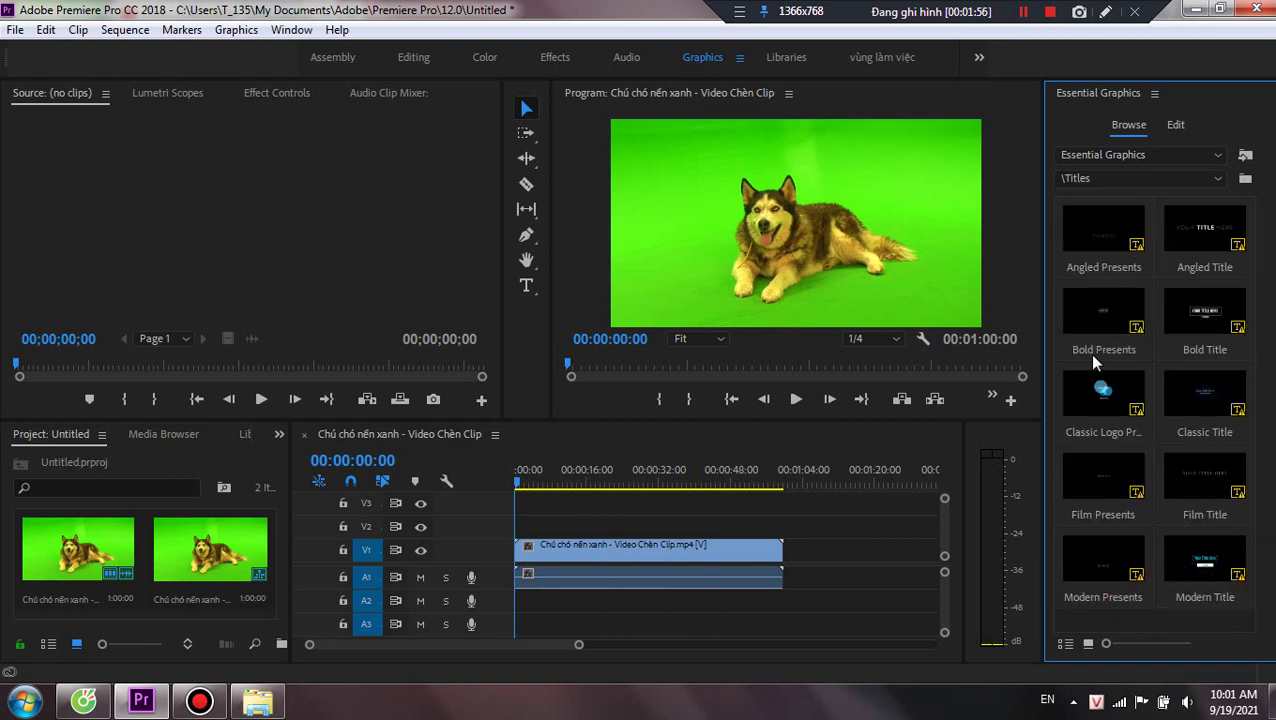
# Place the Angled Presents title on track V2, dismissing the Typekit and Resolve Fonts prompts.
pyautogui.moveTo(1097, 241); pyautogui.dragTo(527, 528)
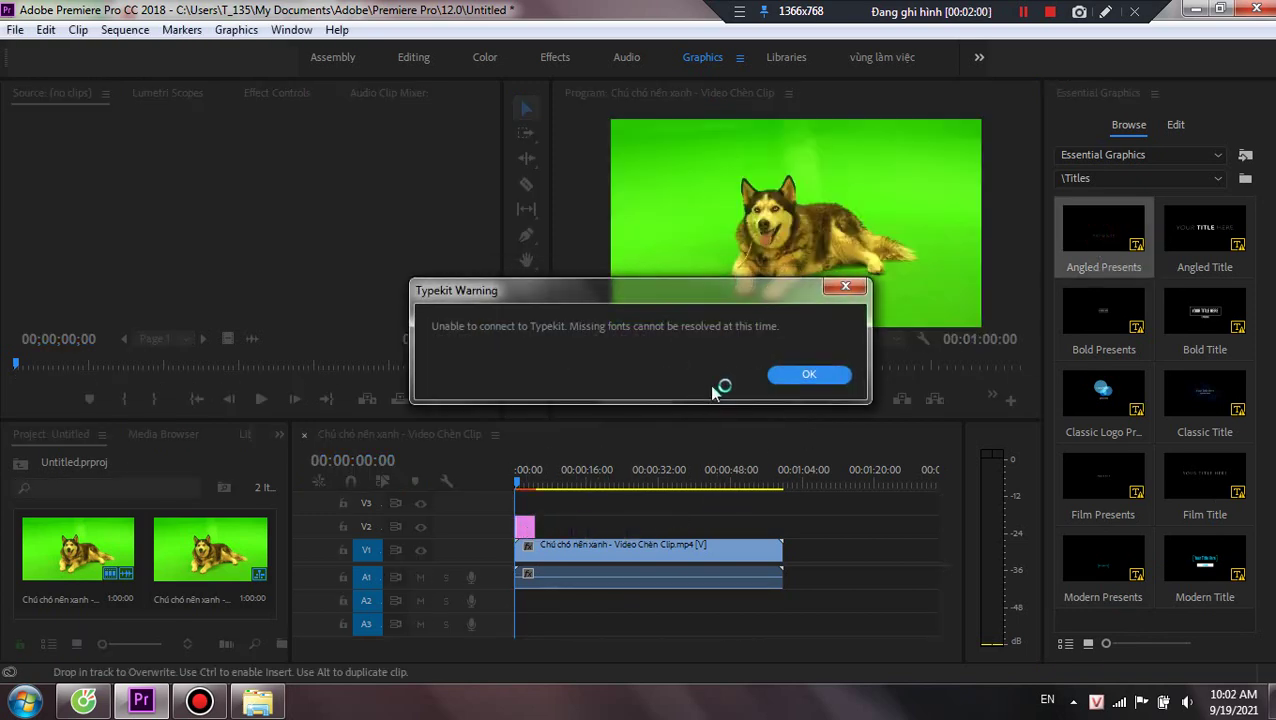
pyautogui.click(828, 376)
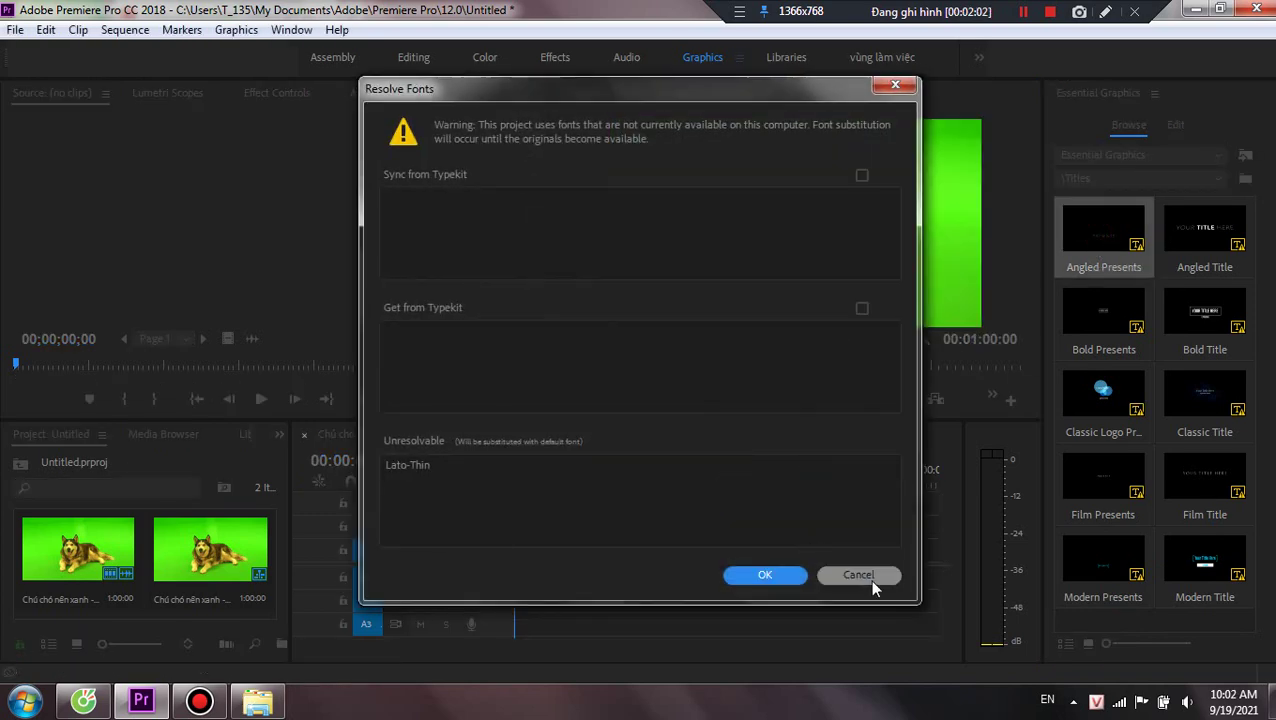
pyautogui.click(898, 88)
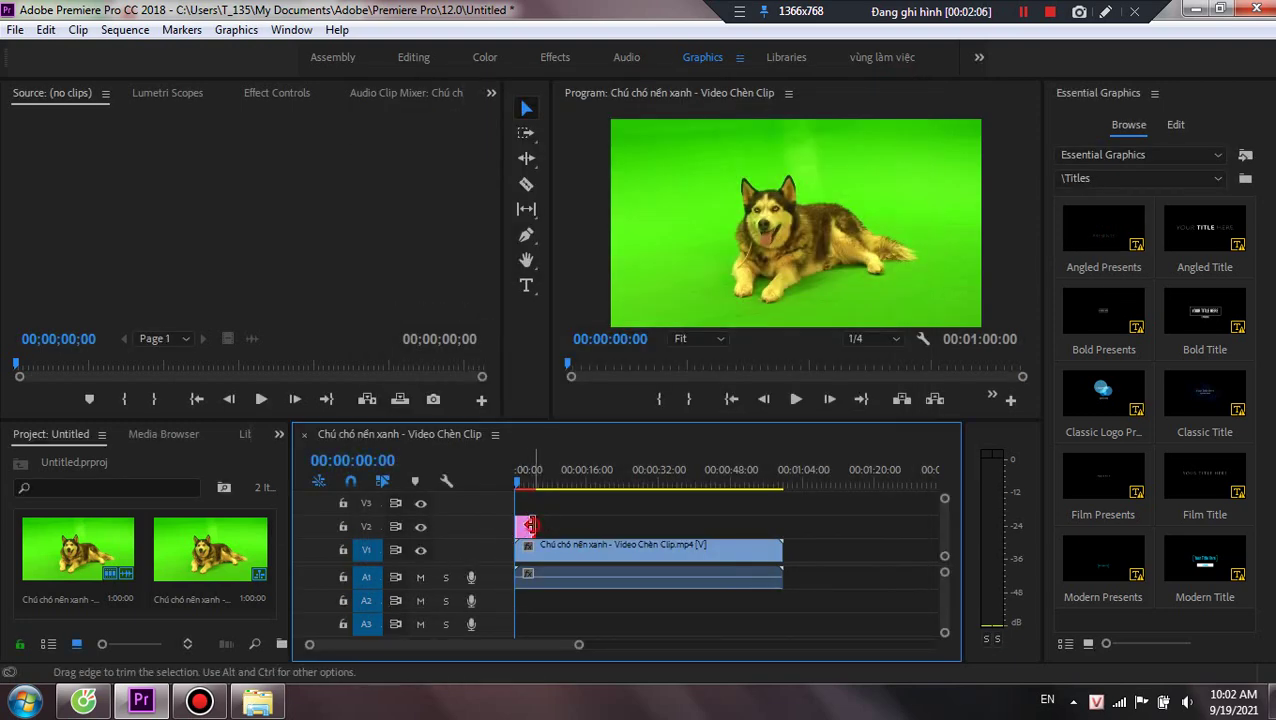
# Lengthen the title clip on V2 and play the PRESENTS animation.
pyautogui.moveTo(529, 526)
pyautogui.mouseDown()
pyautogui.moveTo(603, 526)
pyautogui.moveTo(566, 526)
pyautogui.mouseUp()
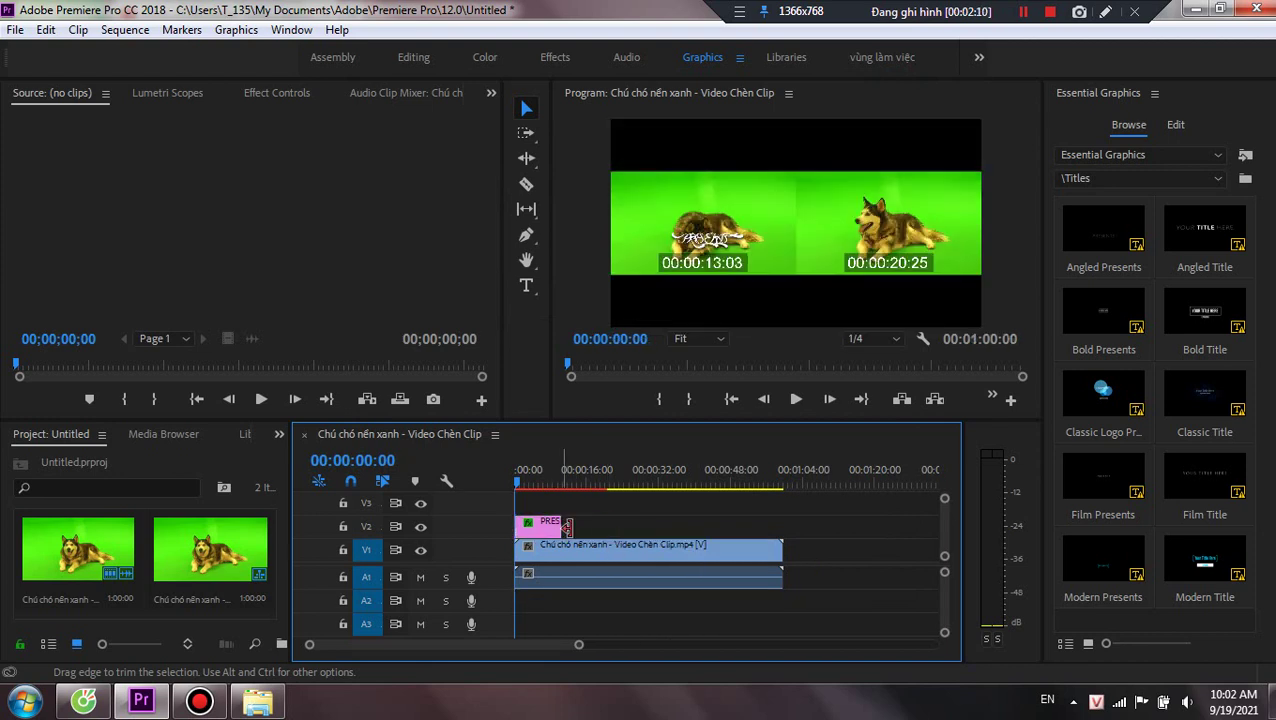
pyautogui.moveTo(550, 525)
pyautogui.mouseDown()
pyautogui.moveTo(614, 540)
pyautogui.moveTo(564, 540)
pyautogui.mouseUp()
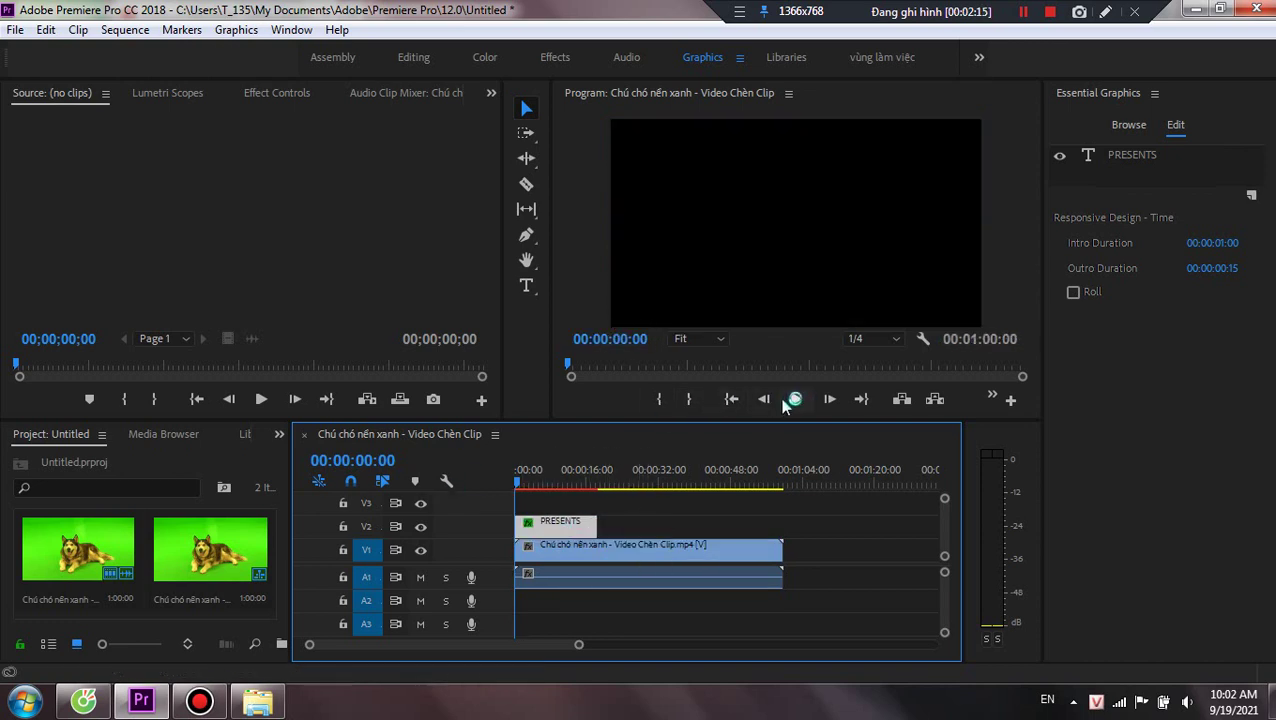
pyautogui.click(794, 400)
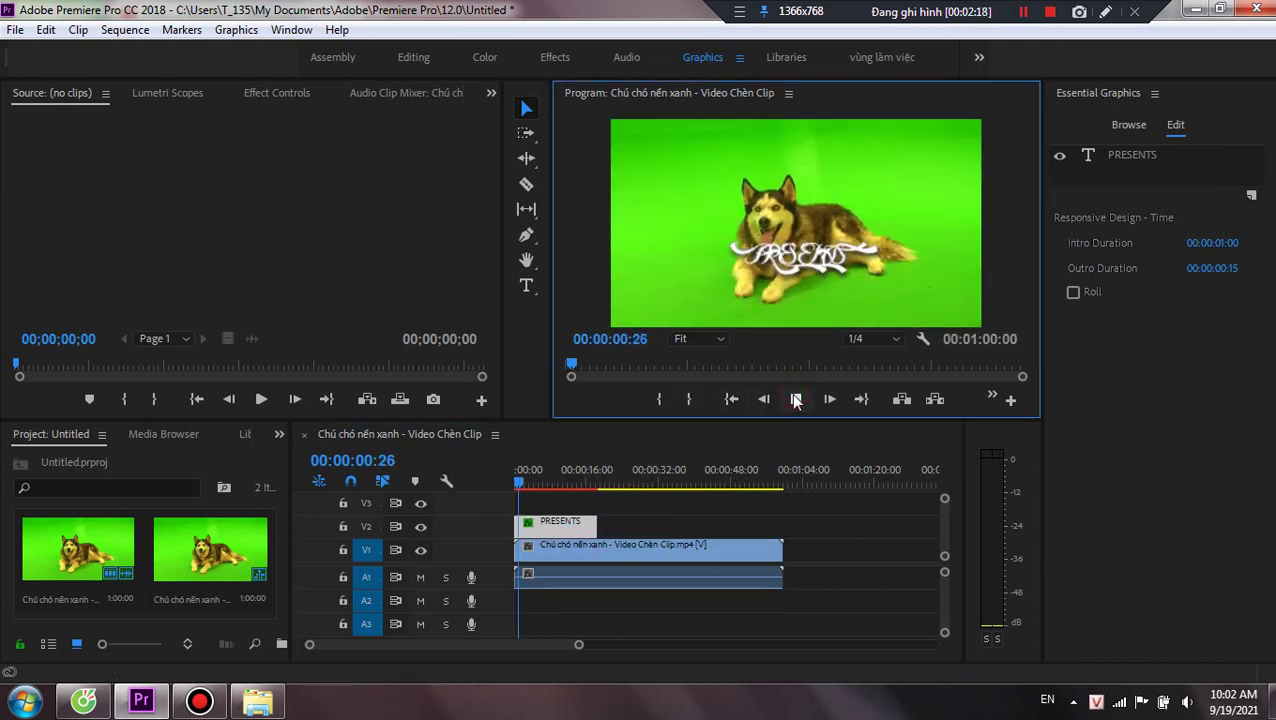
# Stop playback and check the template folders, keeping Essential Graphics as the source.
pyautogui.click(796, 400)
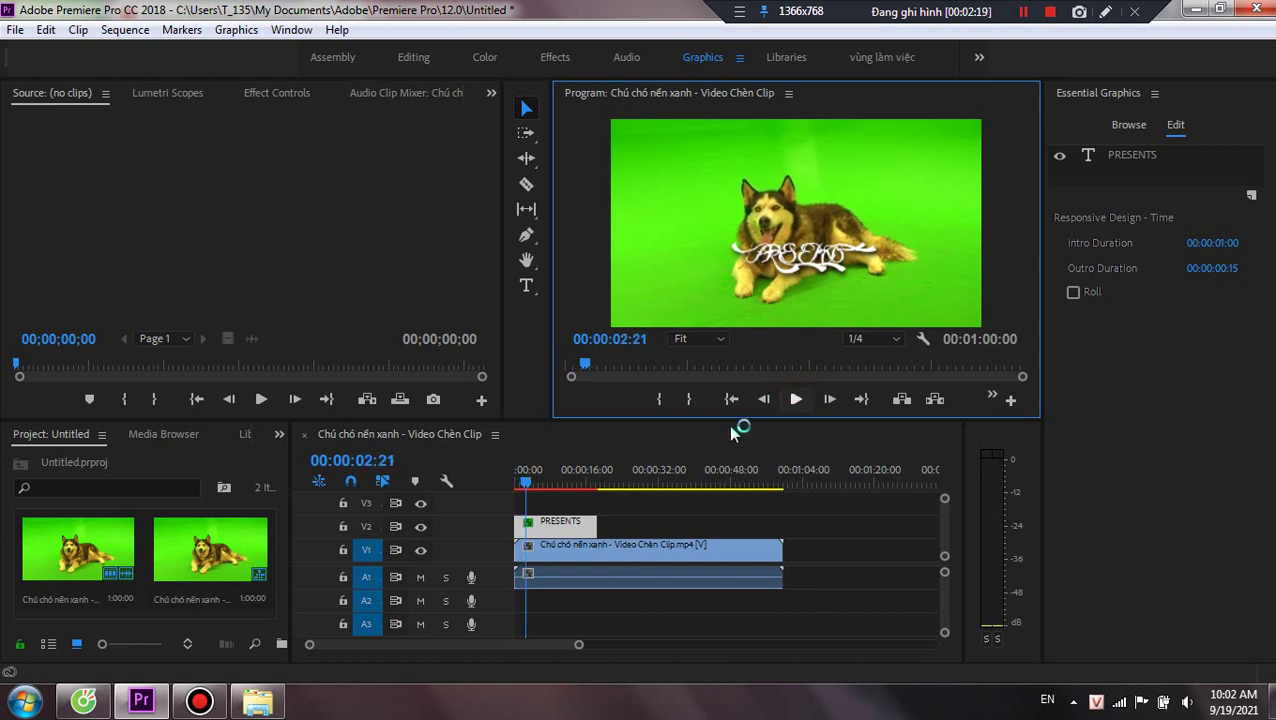
pyautogui.click(1128, 125)
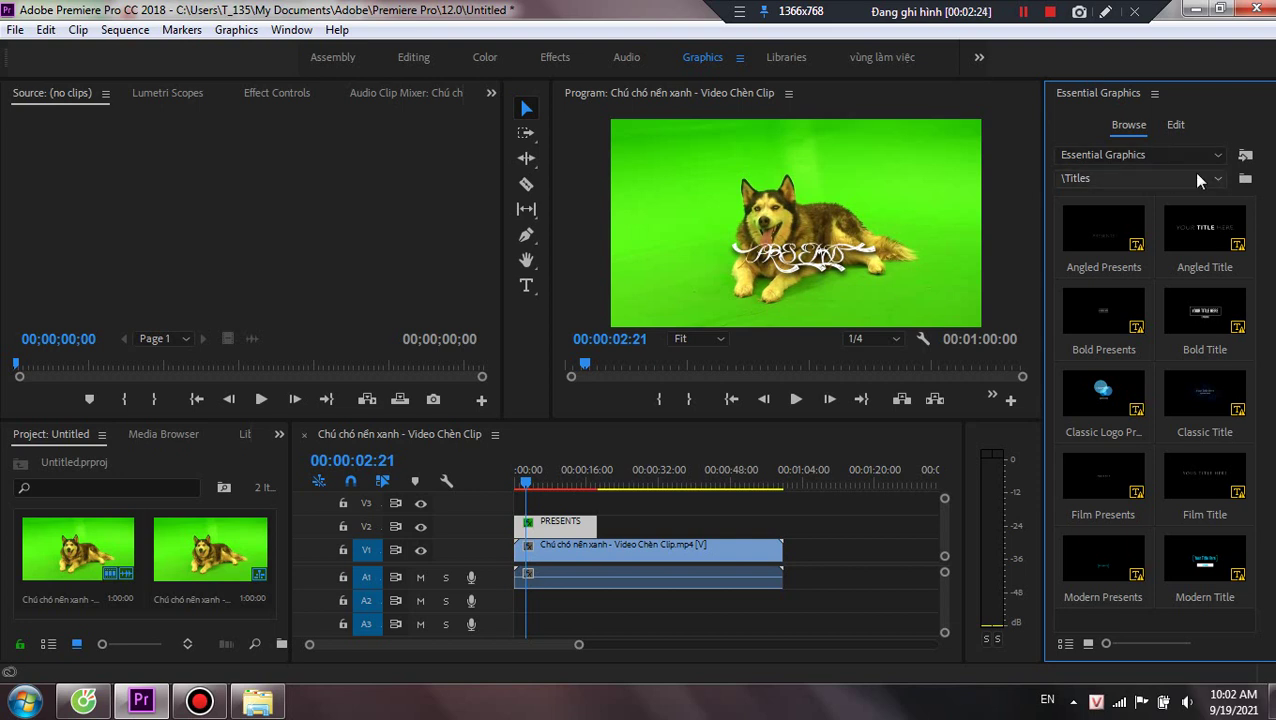
pyautogui.click(1133, 180)
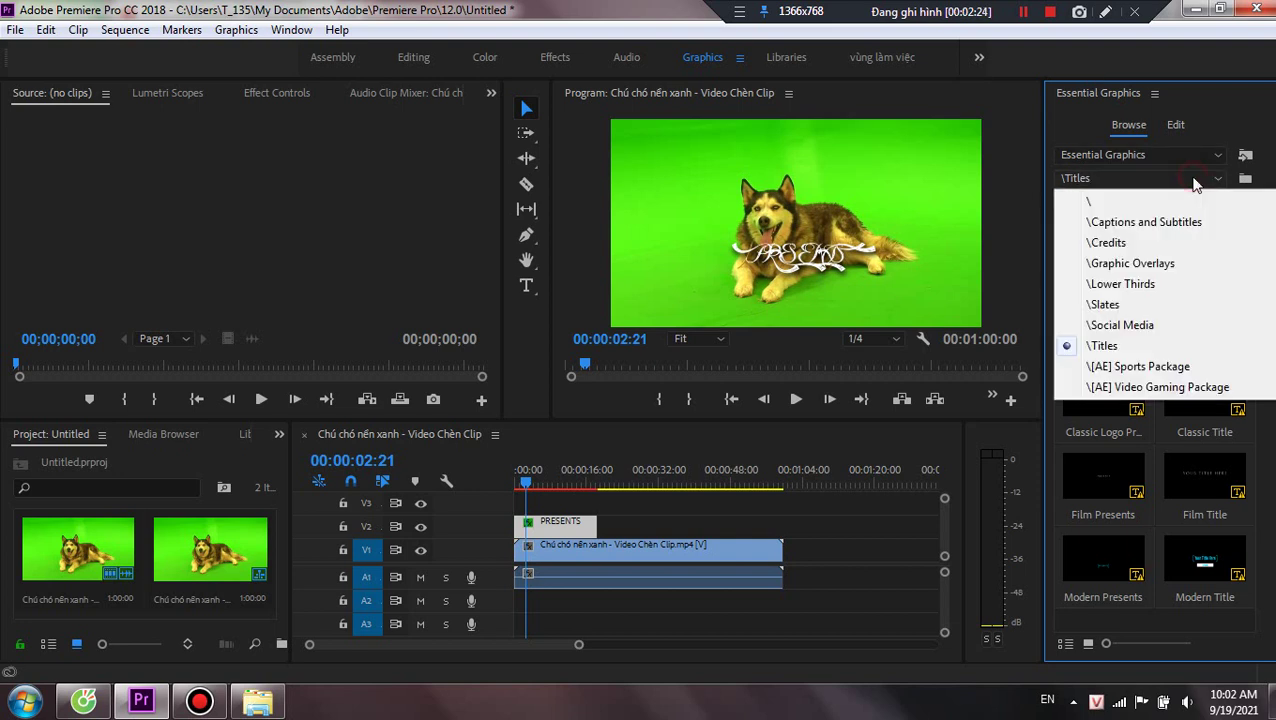
pyautogui.click(1140, 178)
pyautogui.click(1143, 155)
pyautogui.click(1146, 177)
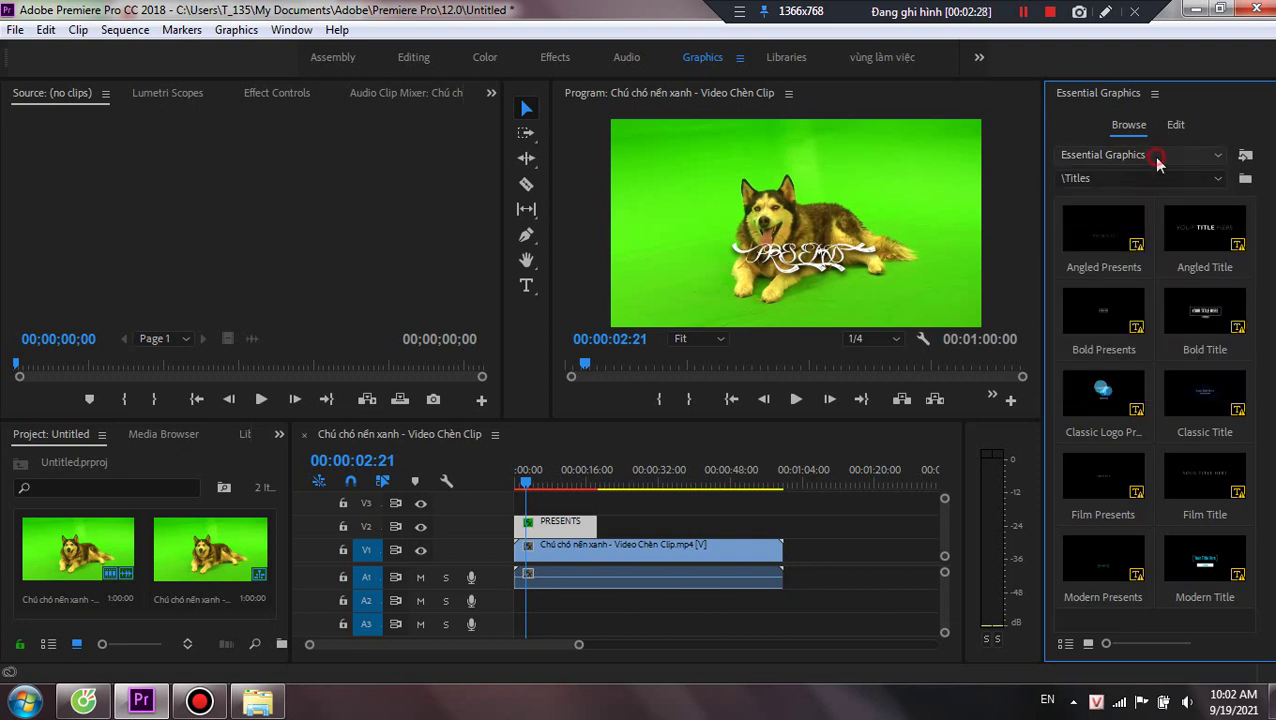
# Turn on Roll for the PRESENTS title and preview it from the start.
pyautogui.click(1175, 125)
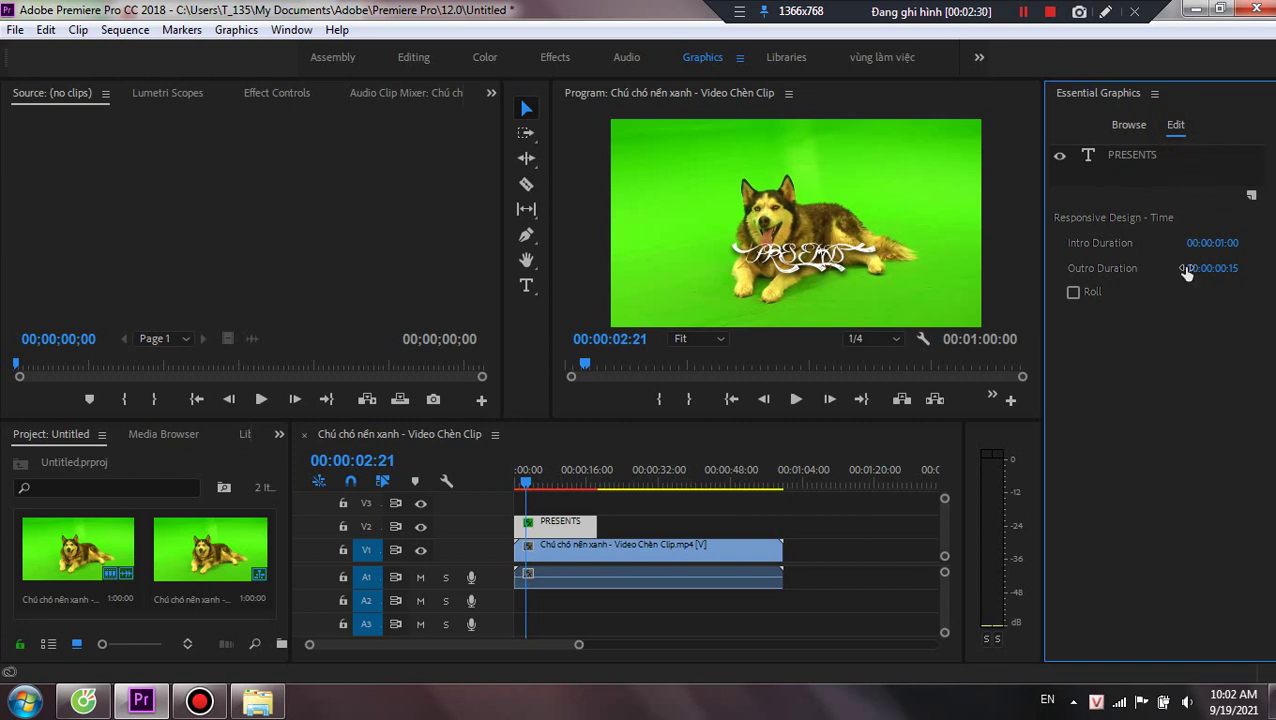
pyautogui.click(1073, 292)
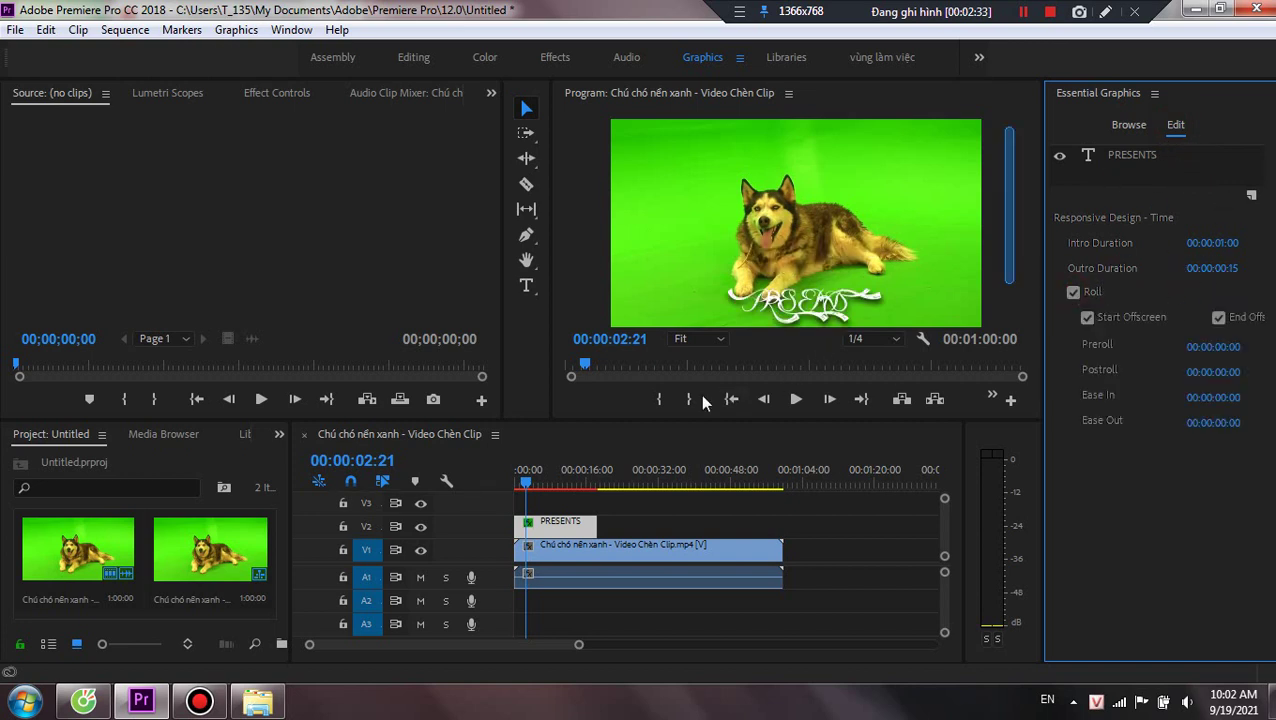
pyautogui.moveTo(531, 495); pyautogui.dragTo(505, 497)
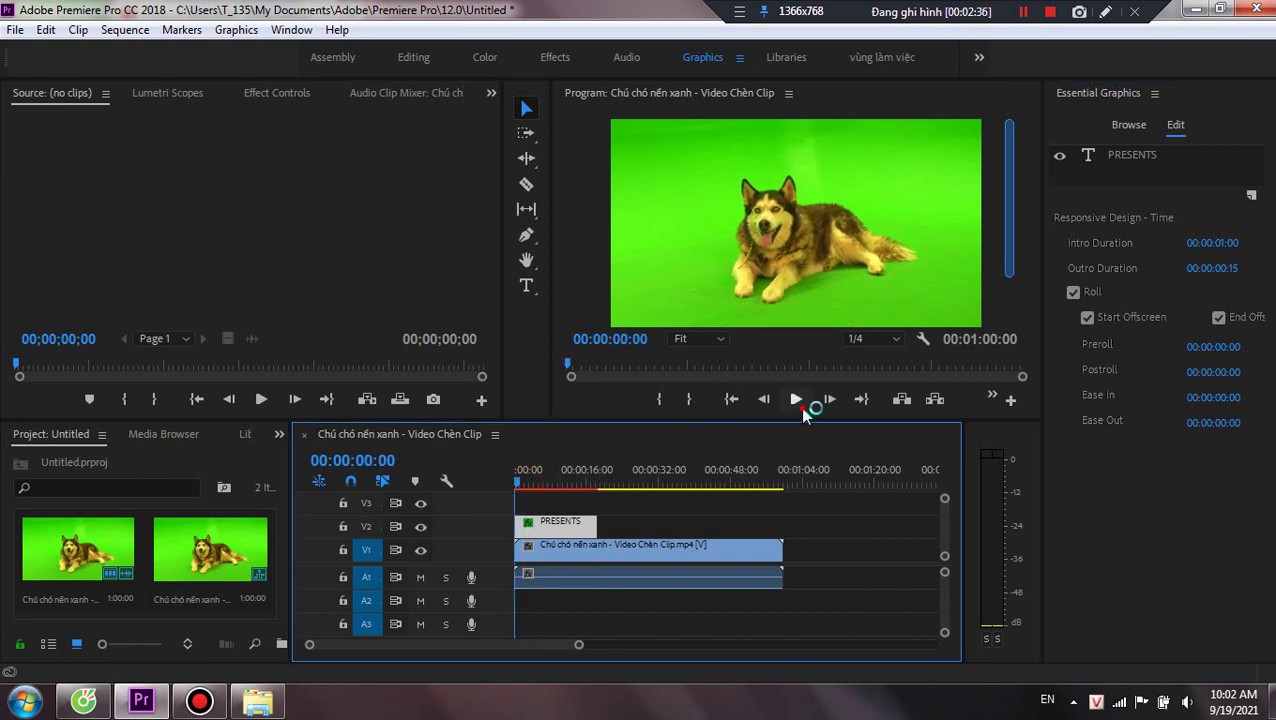
pyautogui.click(796, 399)
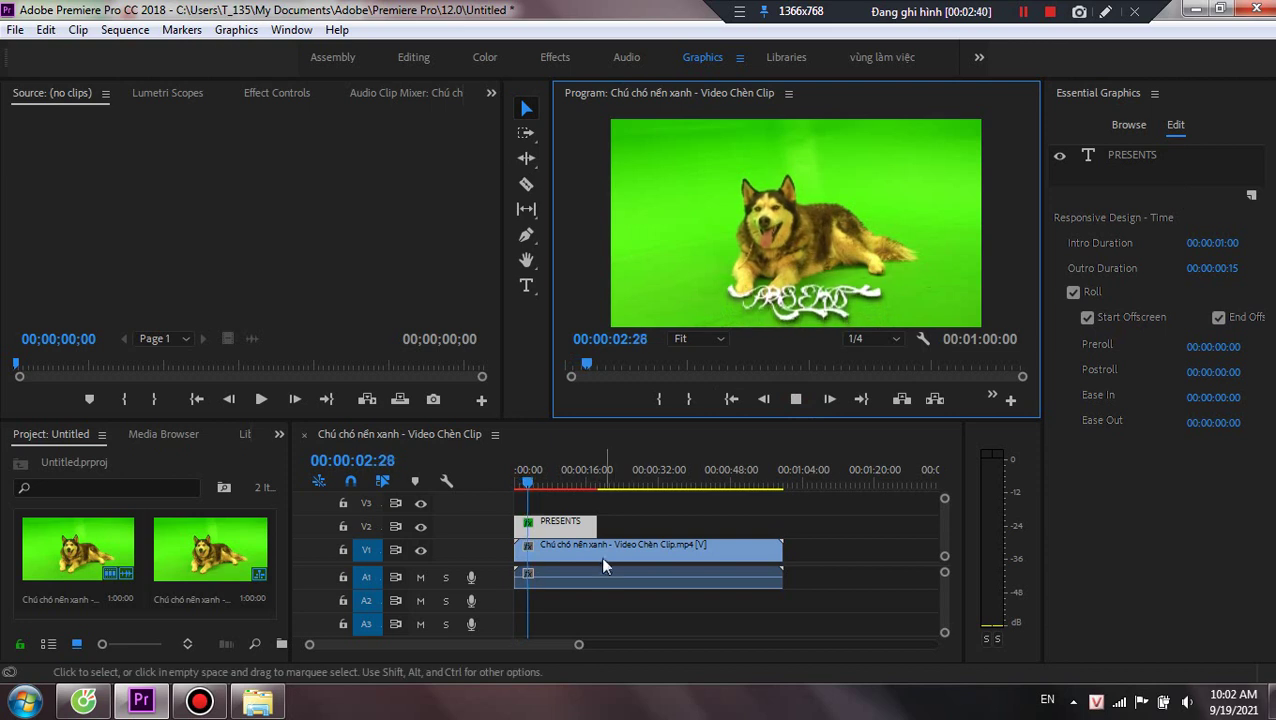
pyautogui.click(796, 399)
# Turn Roll back off, preview again, and set Outro Duration to 00:00:00:00.
pyautogui.click(1073, 292)
pyautogui.click(796, 399)
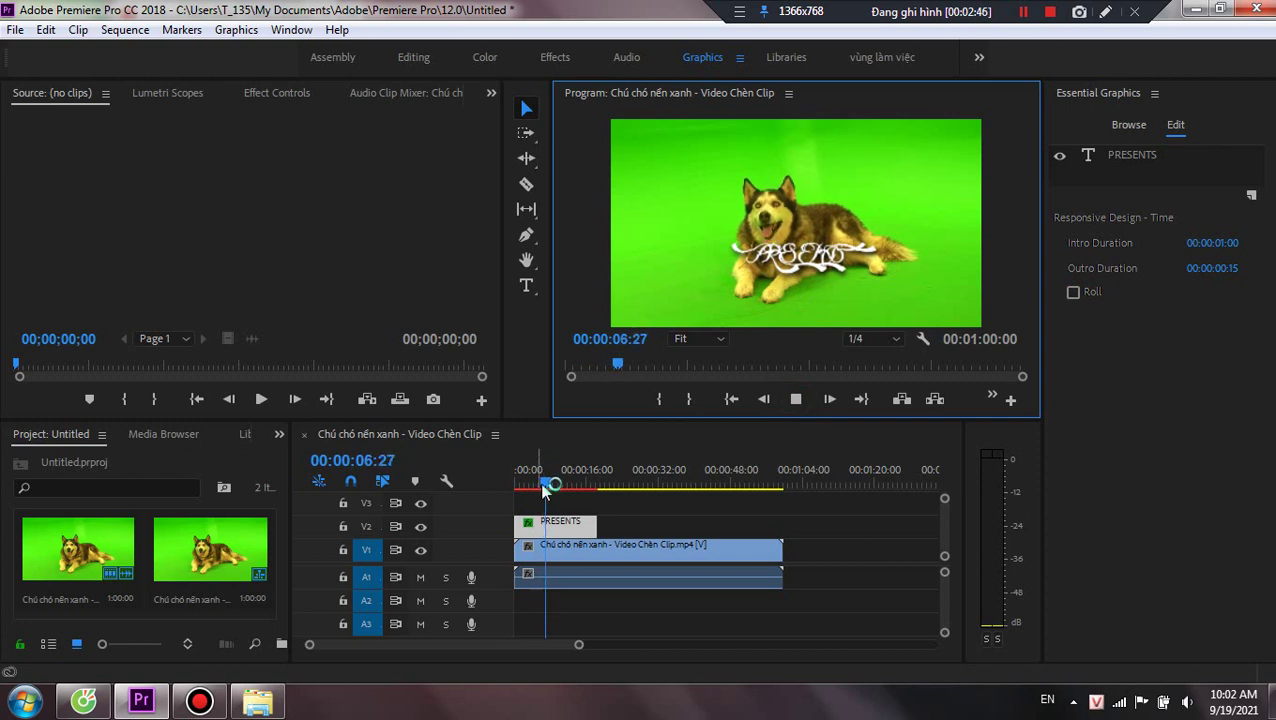
pyautogui.moveTo(549, 490); pyautogui.dragTo(518, 487)
pyautogui.click(796, 399)
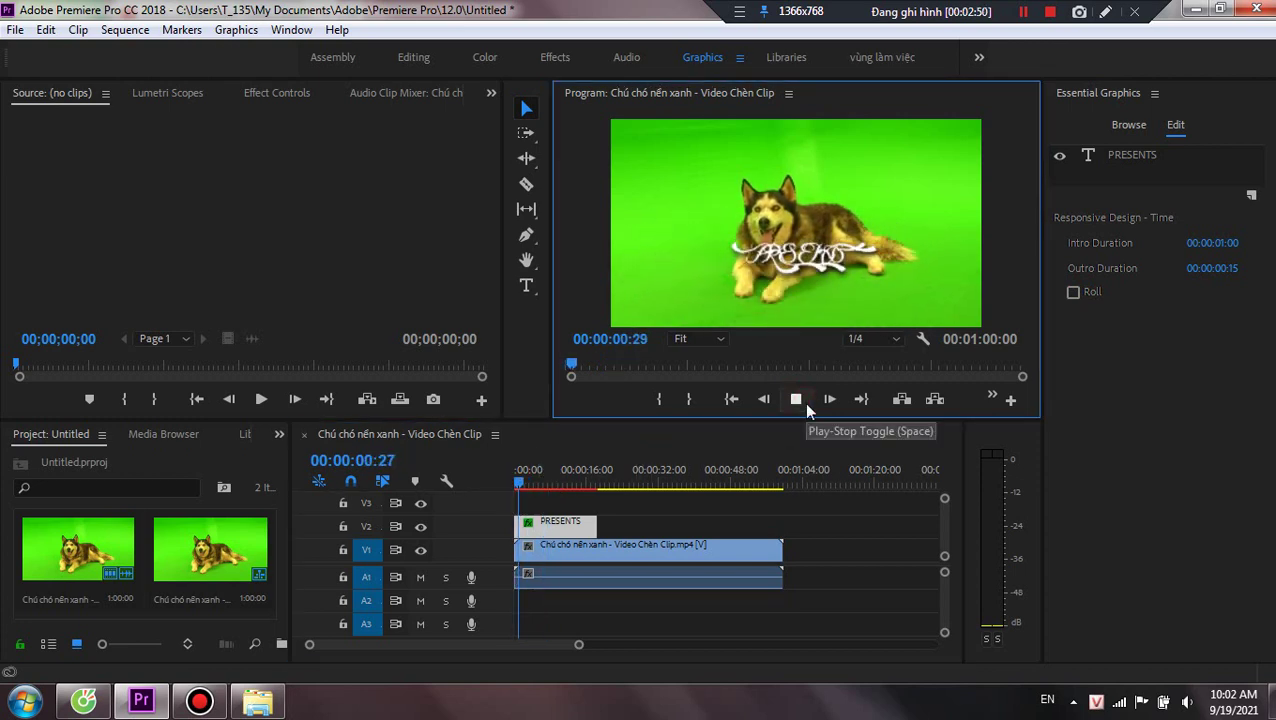
pyautogui.click(806, 404)
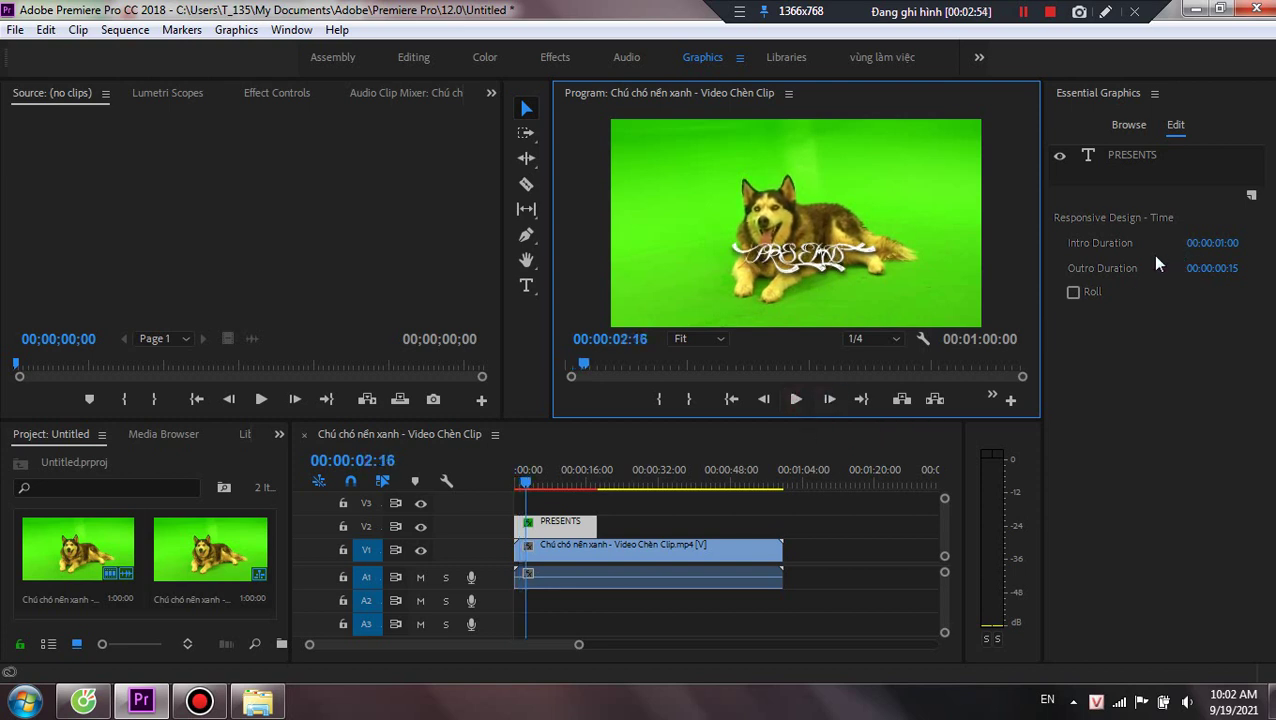
pyautogui.click(1106, 292)
pyautogui.moveTo(1212, 268); pyautogui.dragTo(1226, 268)
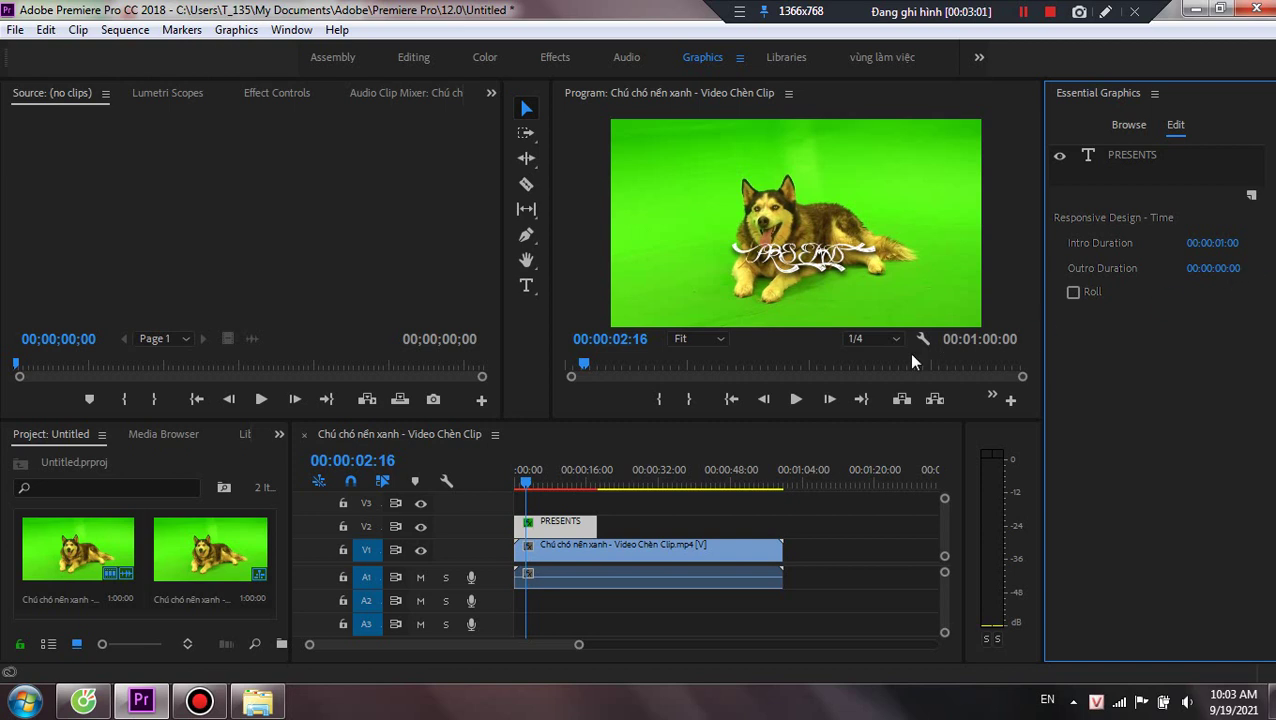
# Preview the title, then lengthen its Outro Duration to 00:00:09:14.
pyautogui.moveTo(547, 487); pyautogui.dragTo(503, 487)
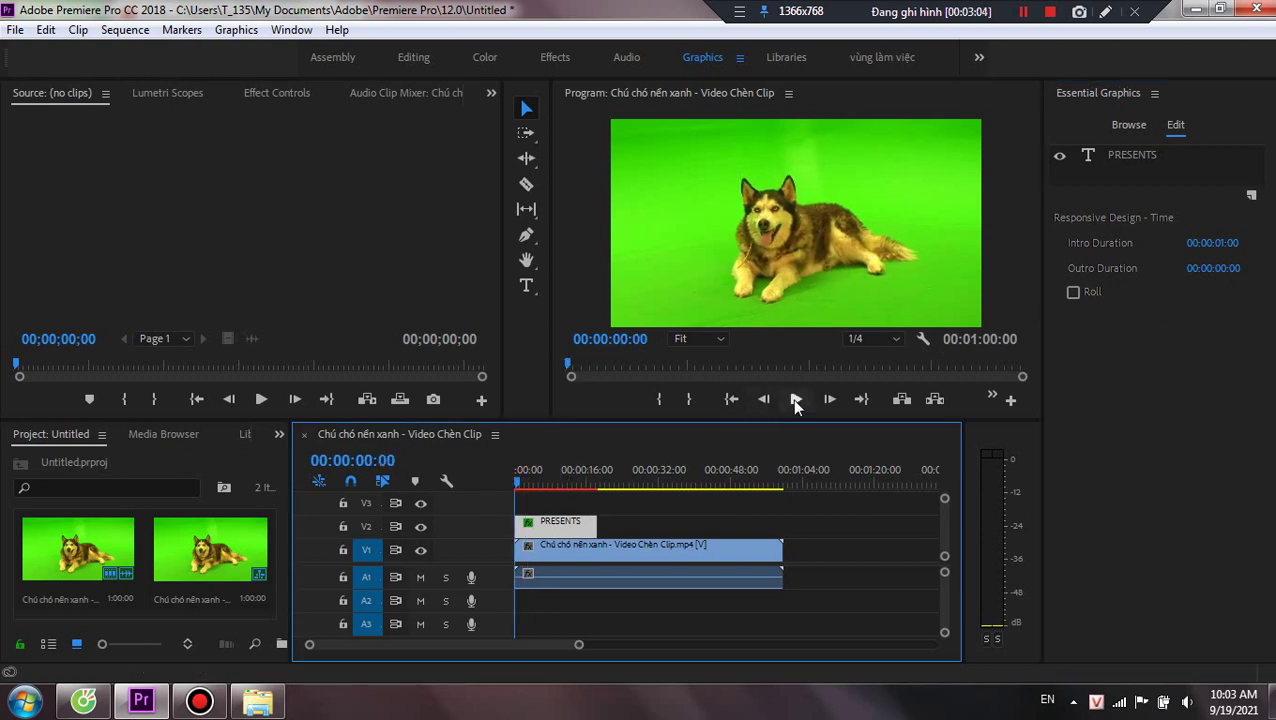
pyautogui.click(796, 399)
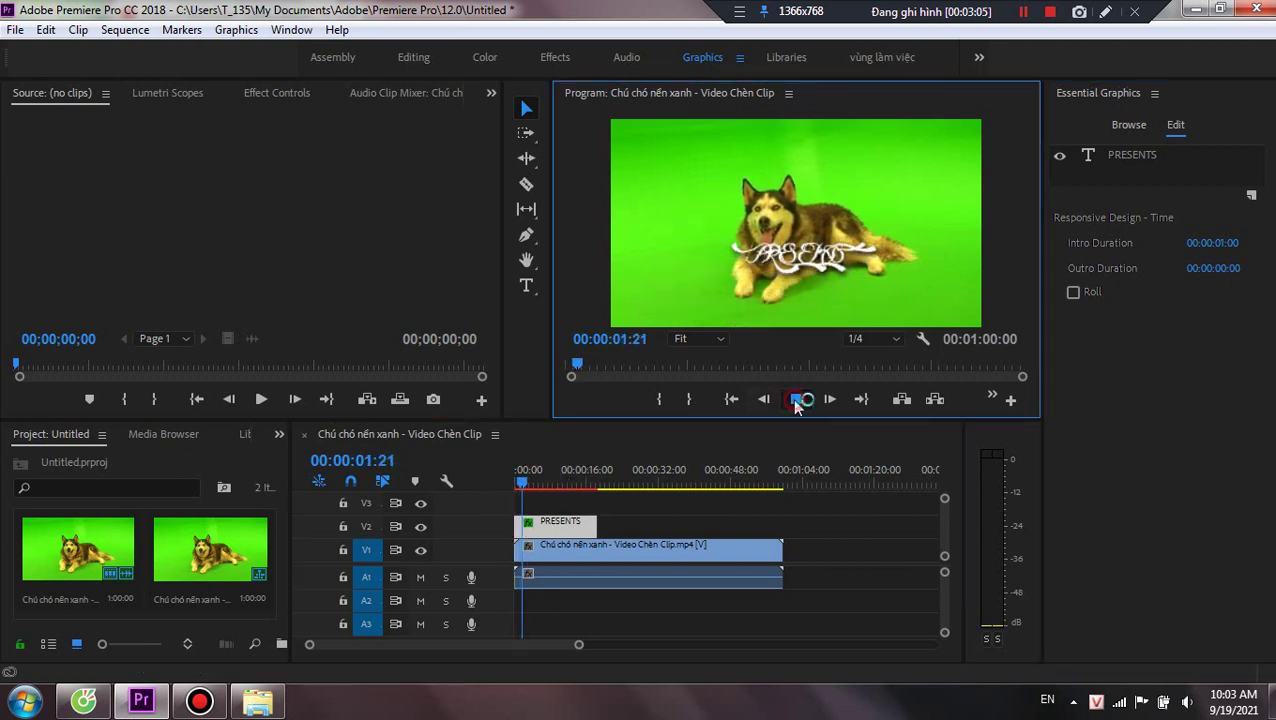
pyautogui.click(796, 399)
pyautogui.click(1228, 260)
pyautogui.moveTo(1212, 268); pyautogui.dragTo(1250, 268)
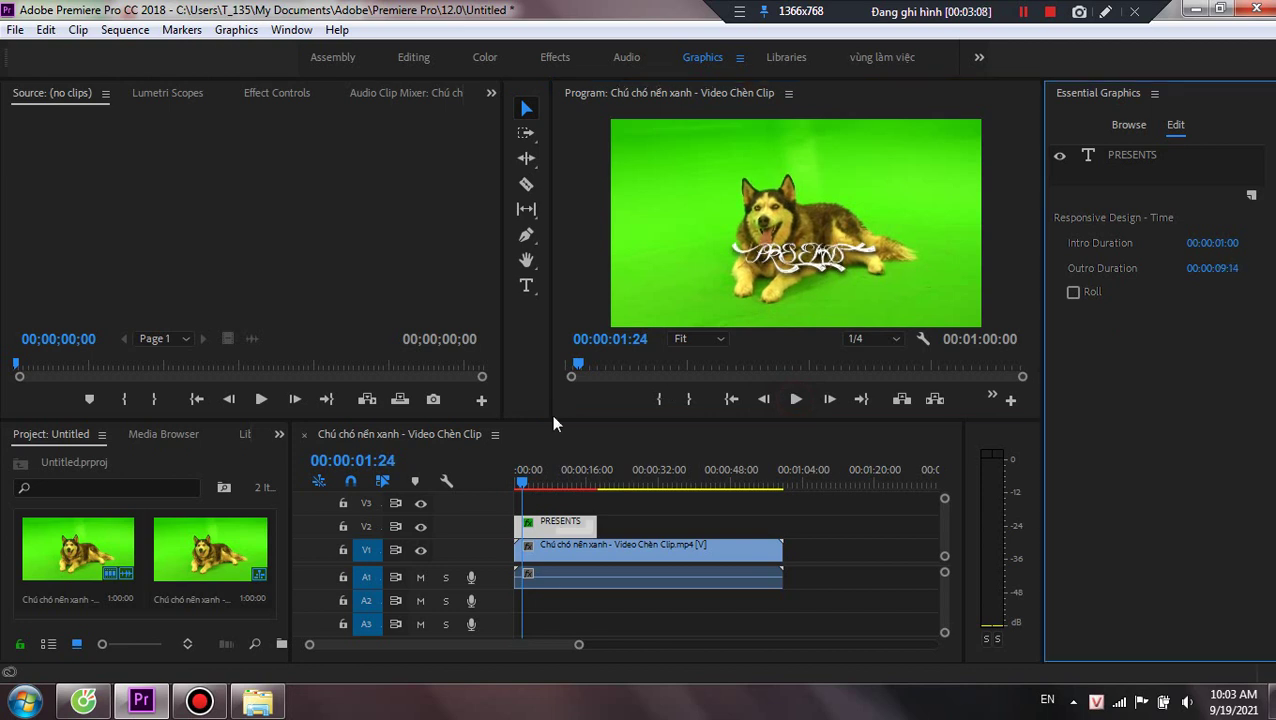
# Preview the title animation from the sequence start and from further along.
pyautogui.click(517, 470)
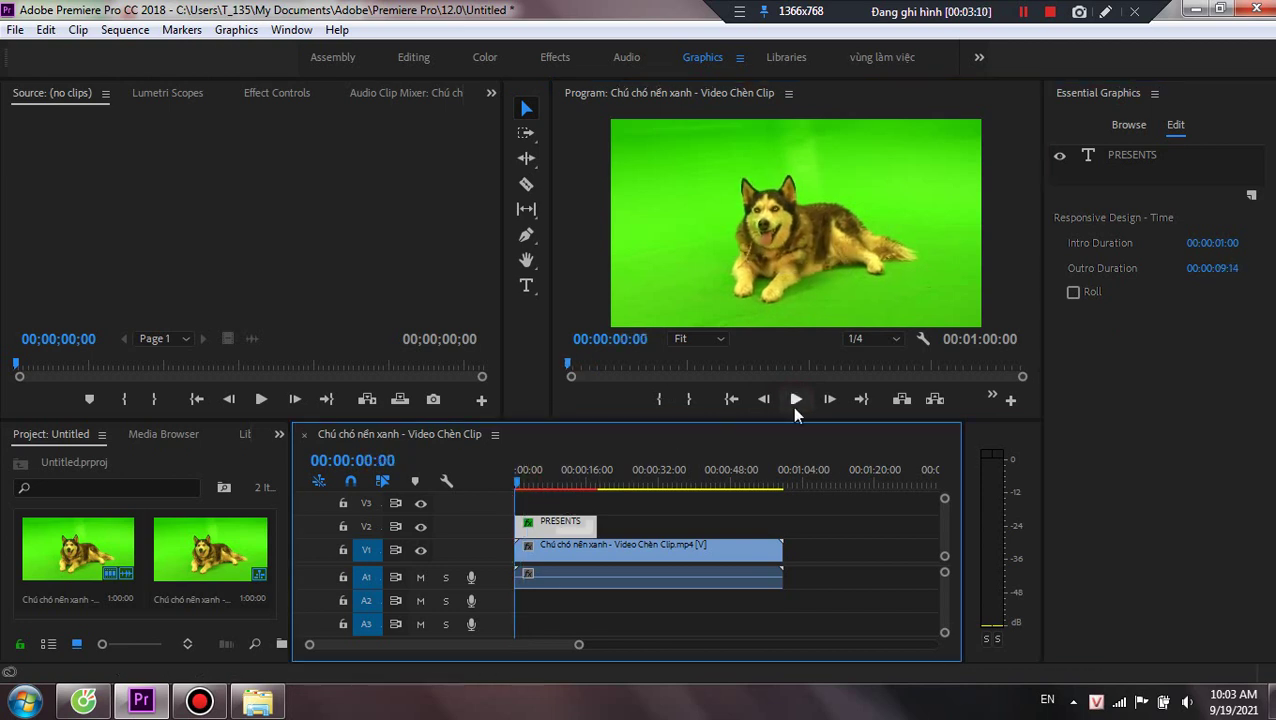
pyautogui.click(795, 401)
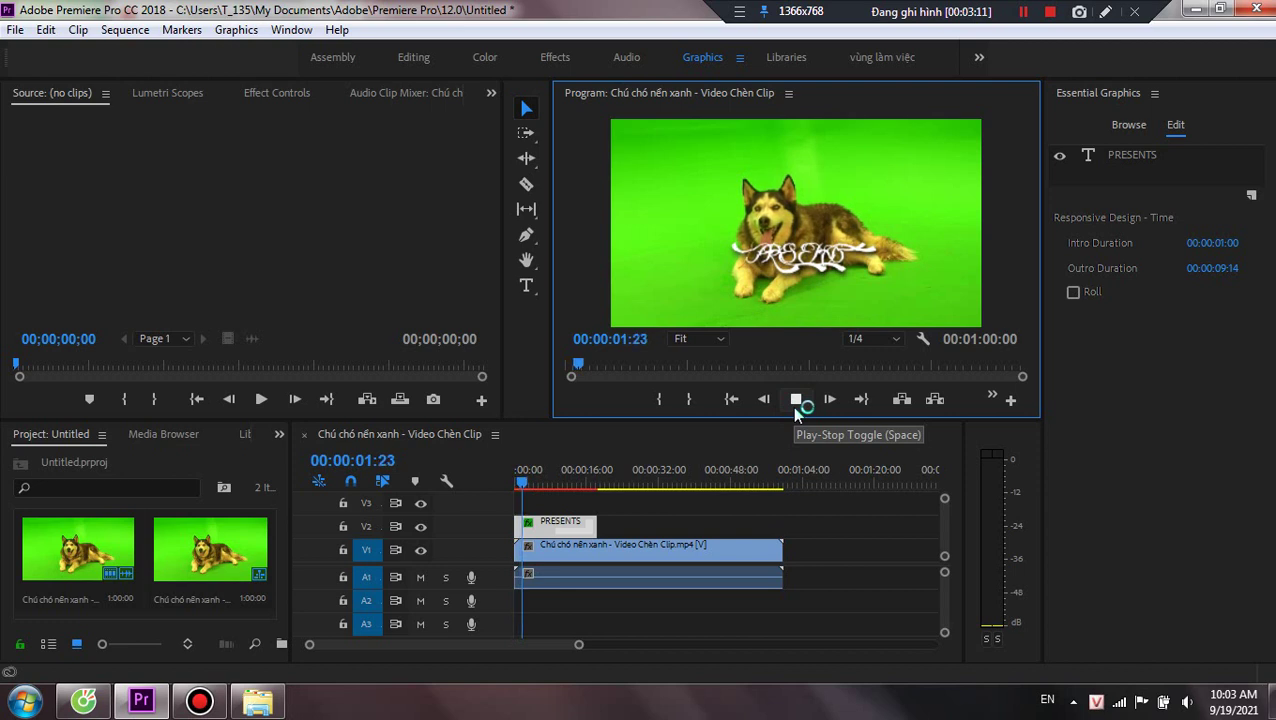
pyautogui.click(796, 401)
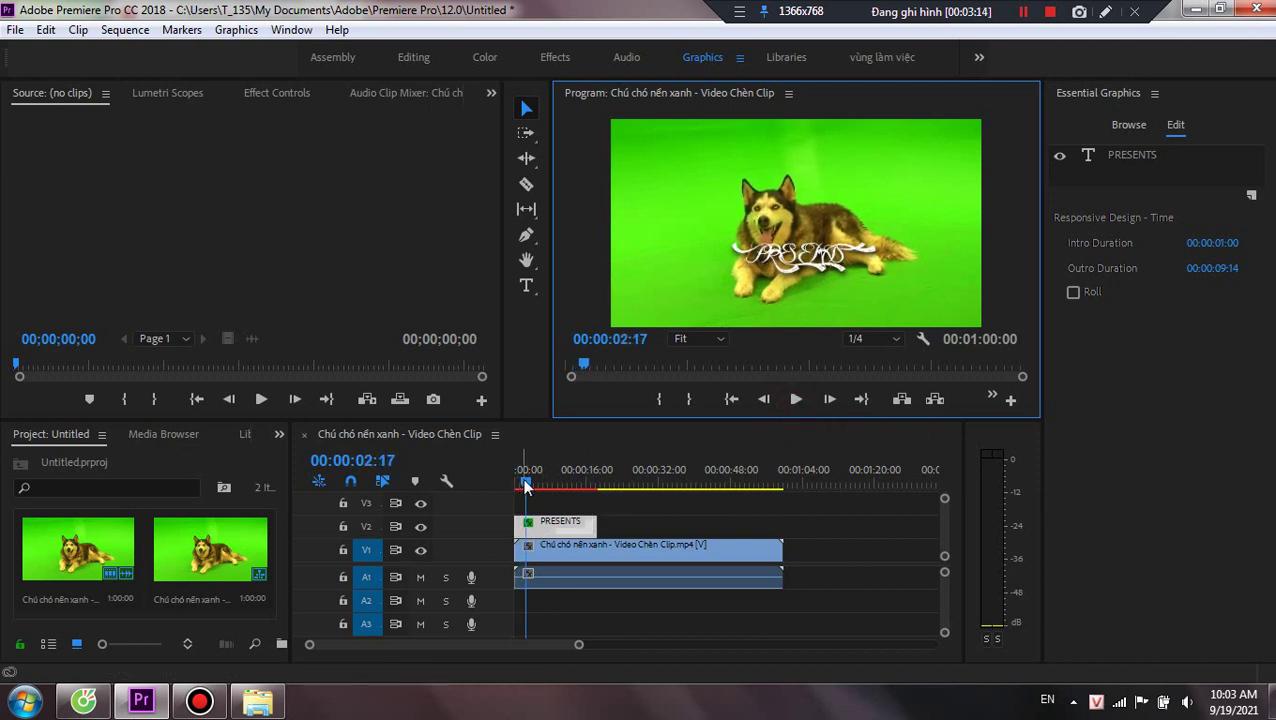
pyautogui.moveTo(527, 484); pyautogui.dragTo(566, 484)
pyautogui.click(795, 399)
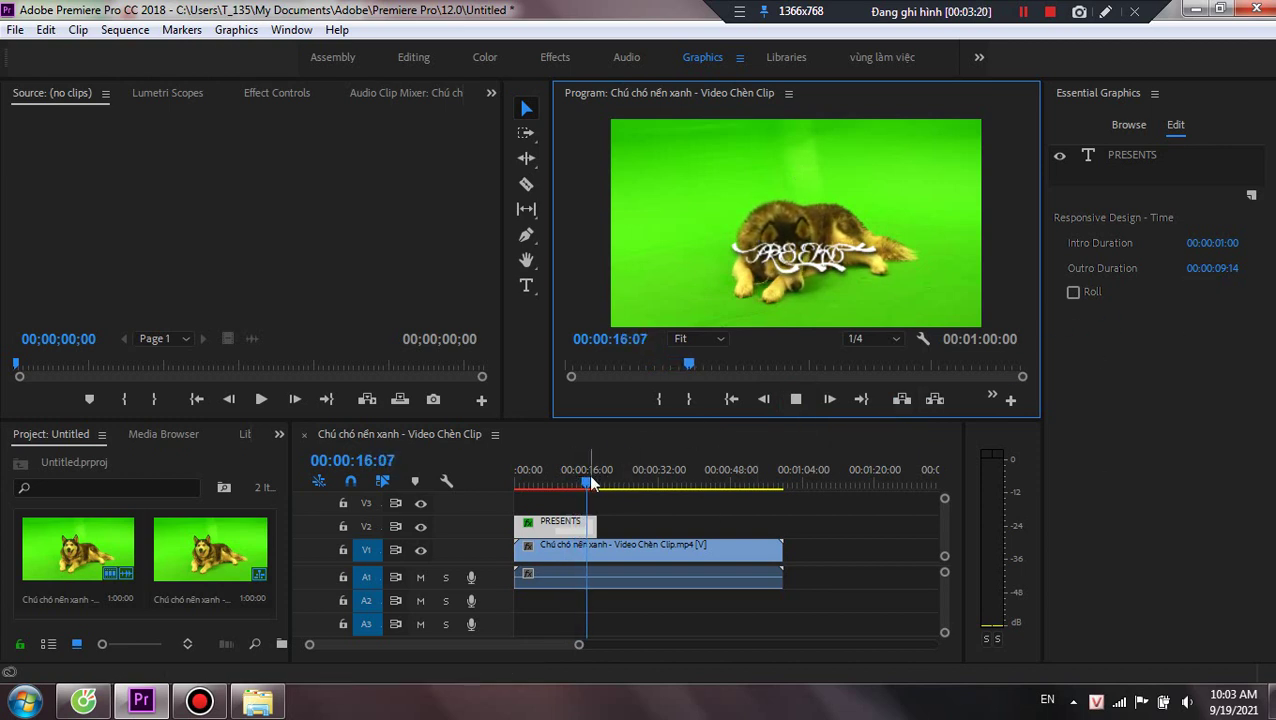
pyautogui.moveTo(575, 484); pyautogui.dragTo(505, 490)
pyautogui.click(796, 399)
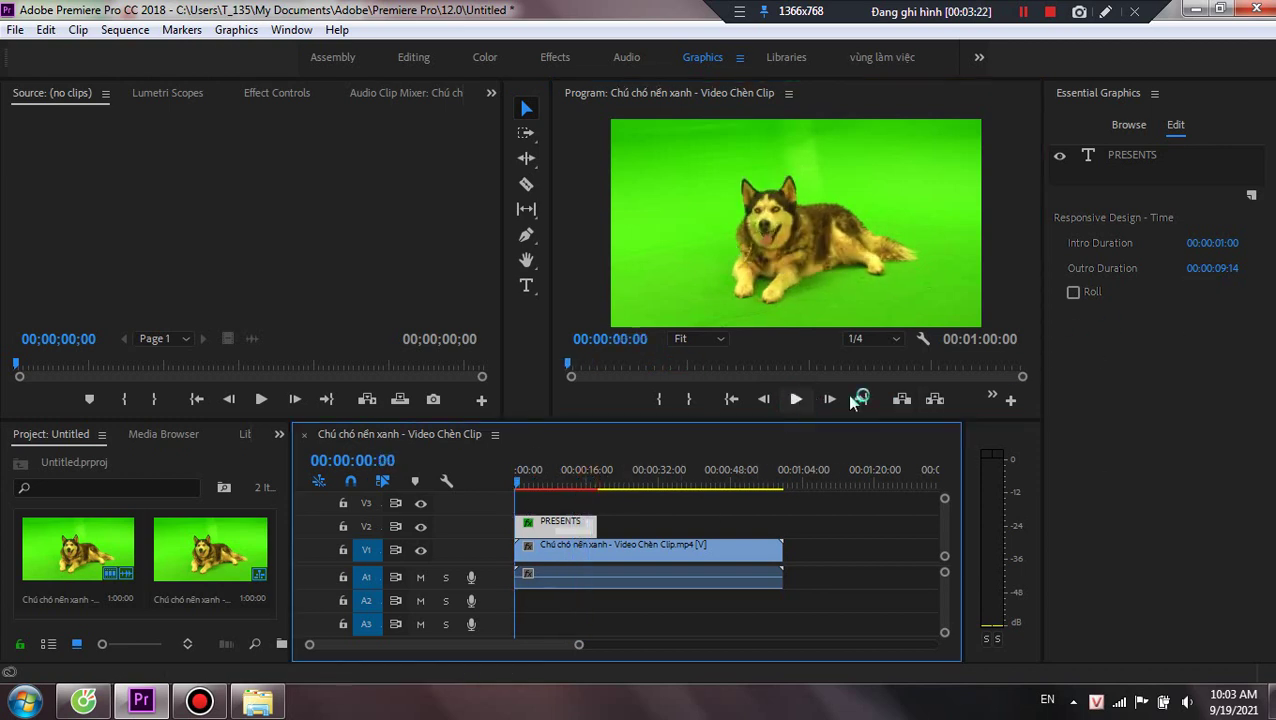
# Set Outro Duration to 00:00:02:19 and Intro Duration to 00:00:15:27, then preview.
pyautogui.moveTo(1220, 266); pyautogui.dragTo(1205, 266)
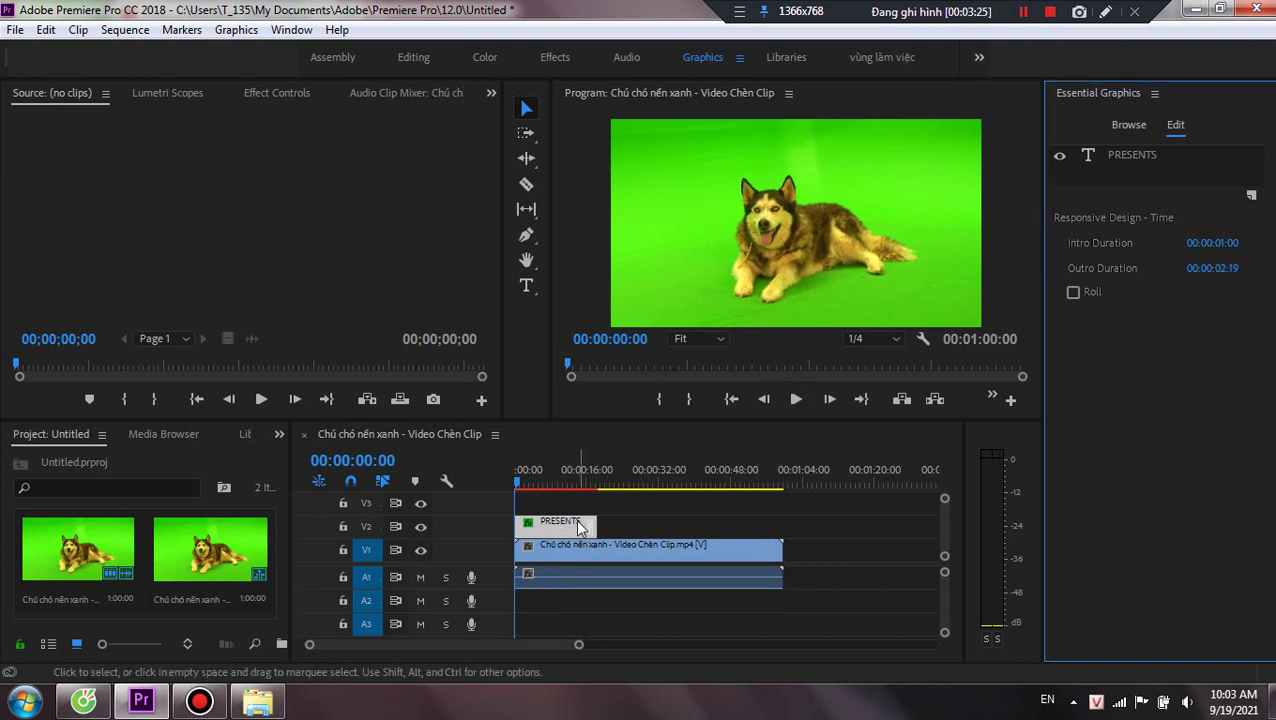
pyautogui.click(519, 484)
pyautogui.moveTo(518, 485)
pyautogui.mouseDown()
pyautogui.moveTo(594, 490)
pyautogui.moveTo(497, 500)
pyautogui.mouseUp()
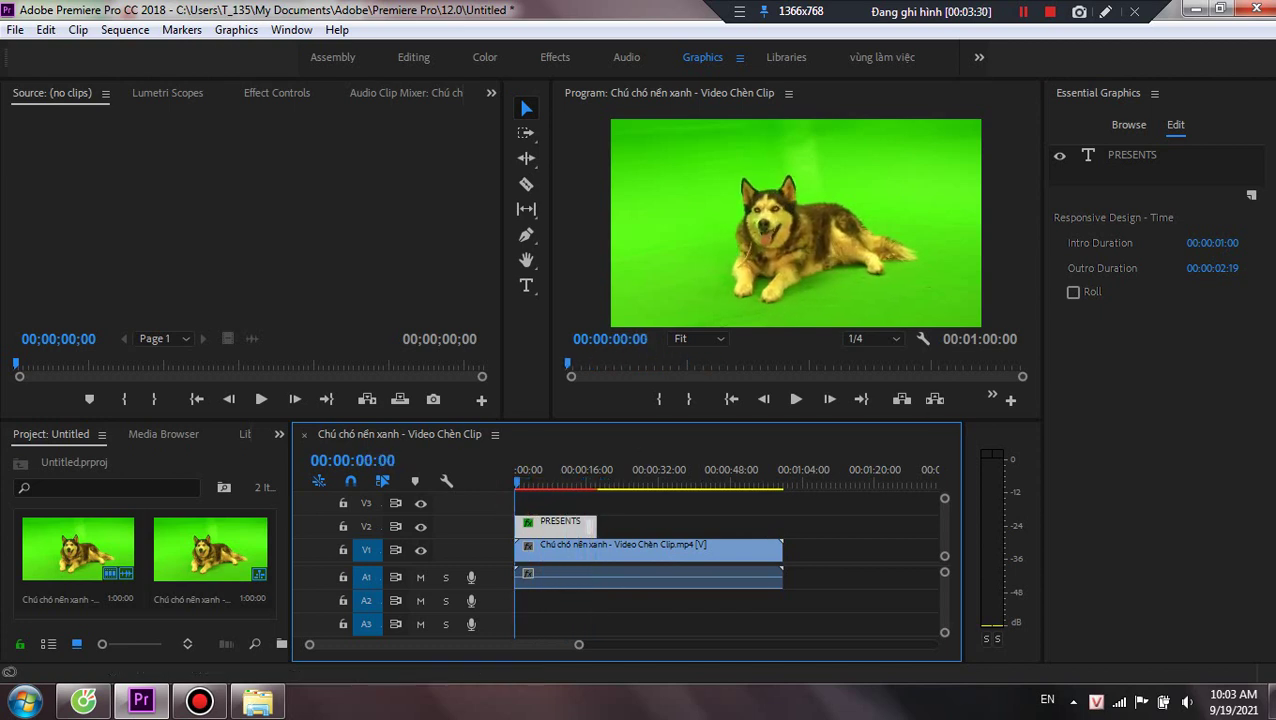
pyautogui.click(1217, 242)
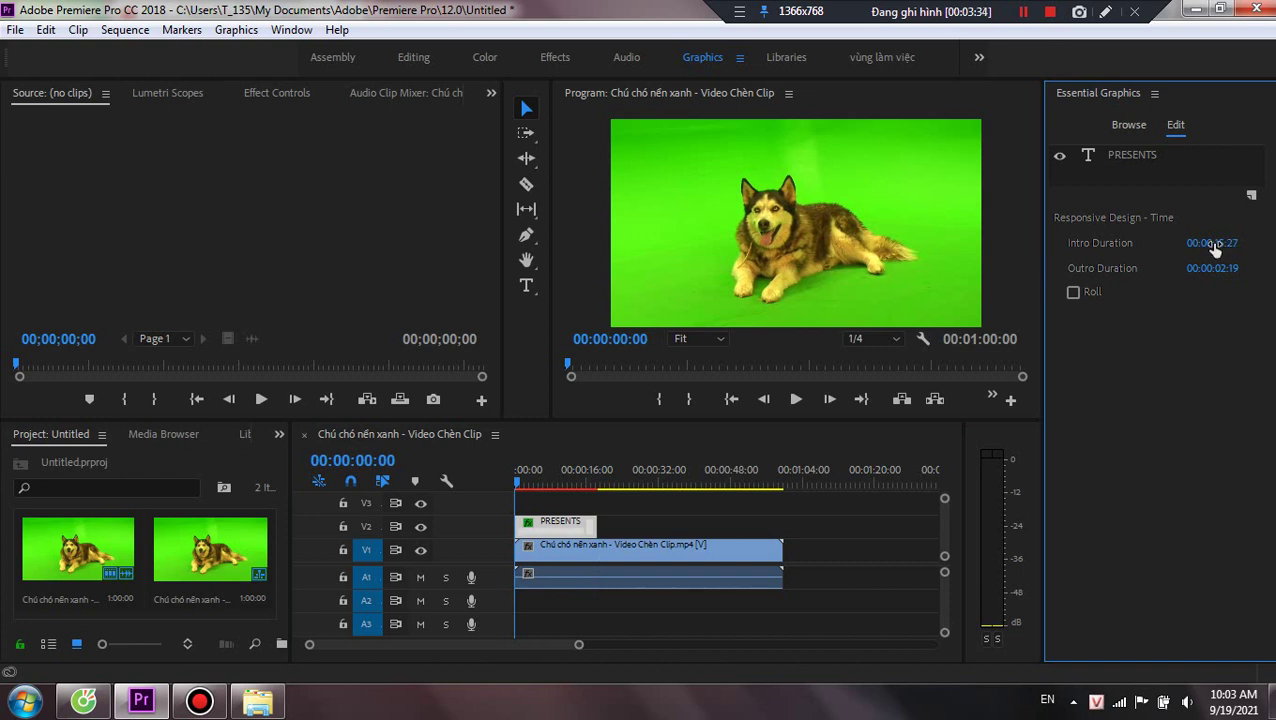
pyautogui.click(795, 399)
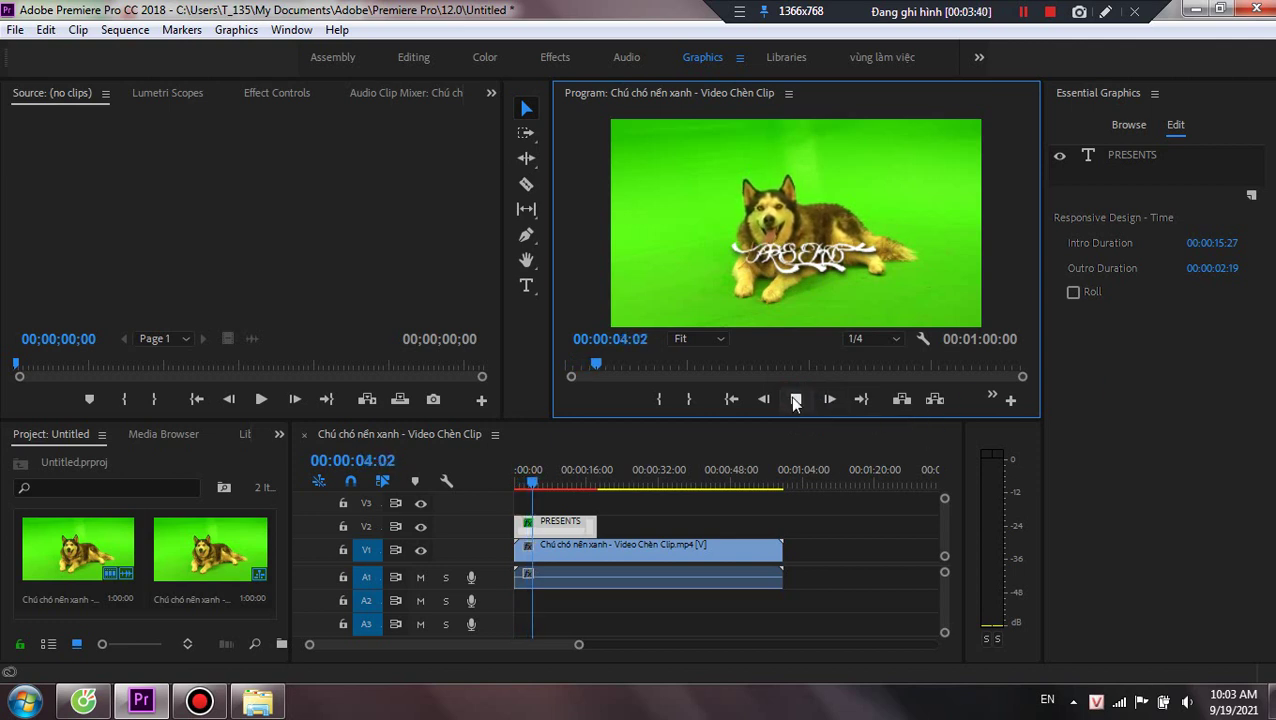
pyautogui.click(795, 399)
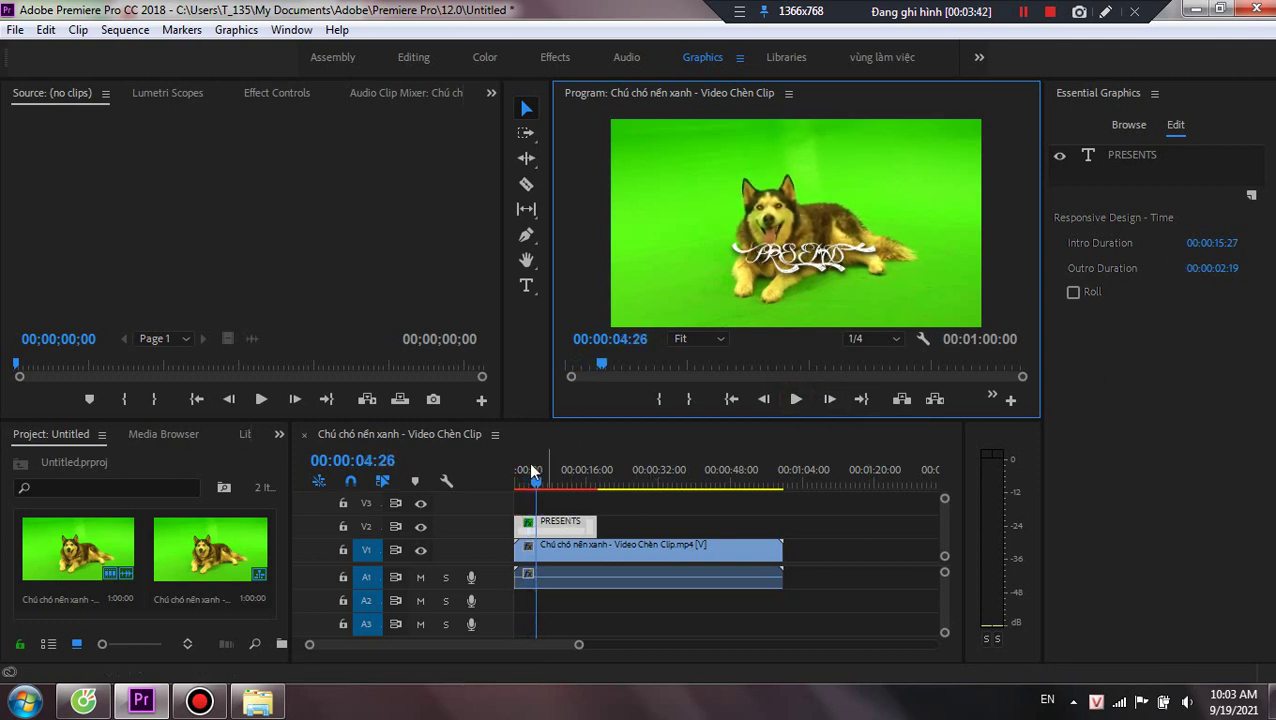
# Return the playhead to the start and select the PRESENTS title clip.
pyautogui.click(513, 490)
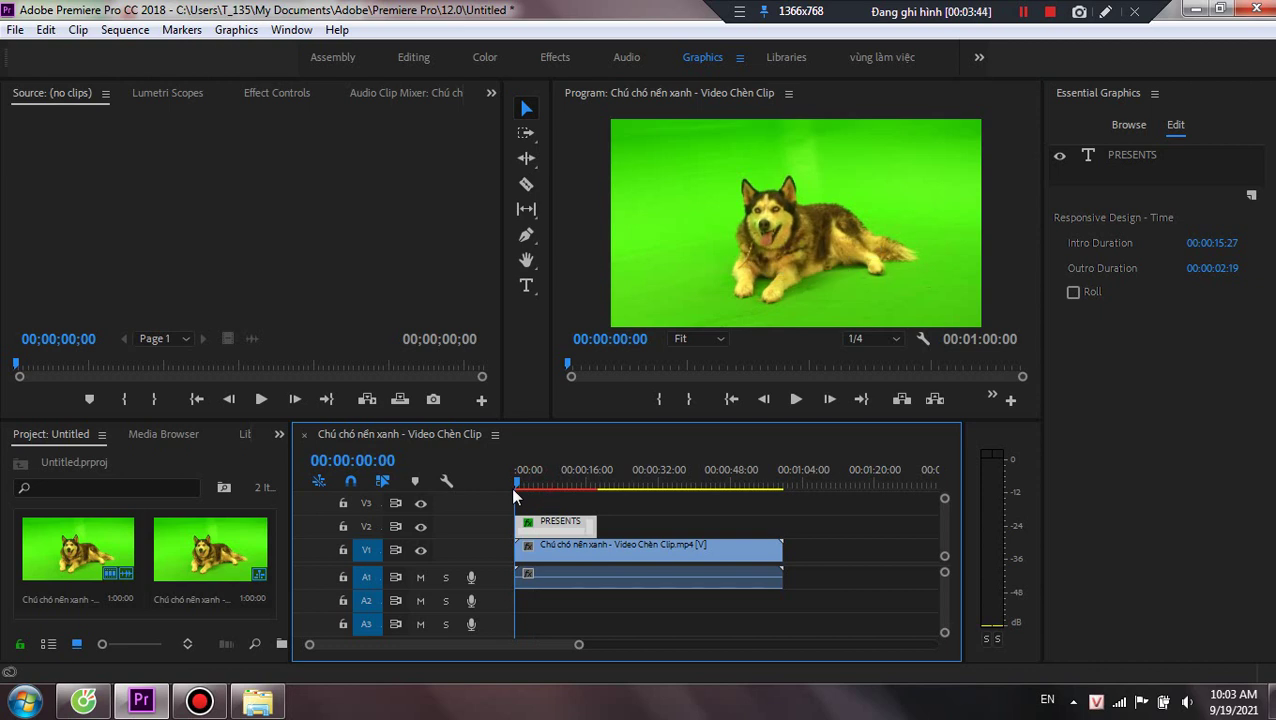
pyautogui.click(1251, 197)
pyautogui.click(1175, 398)
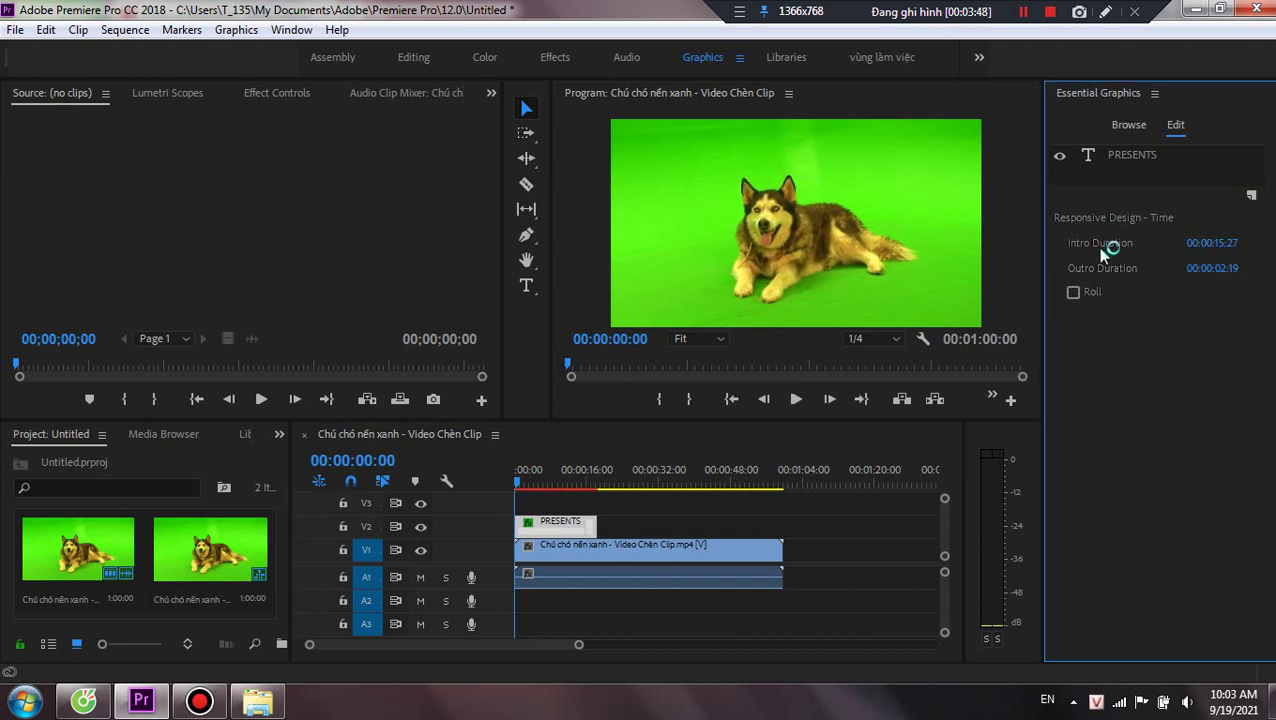
pyautogui.click(565, 524)
# Delete the PRESENTS clip and place Modern Title on V2, dismissing the font warnings.
pyautogui.press('Delete')
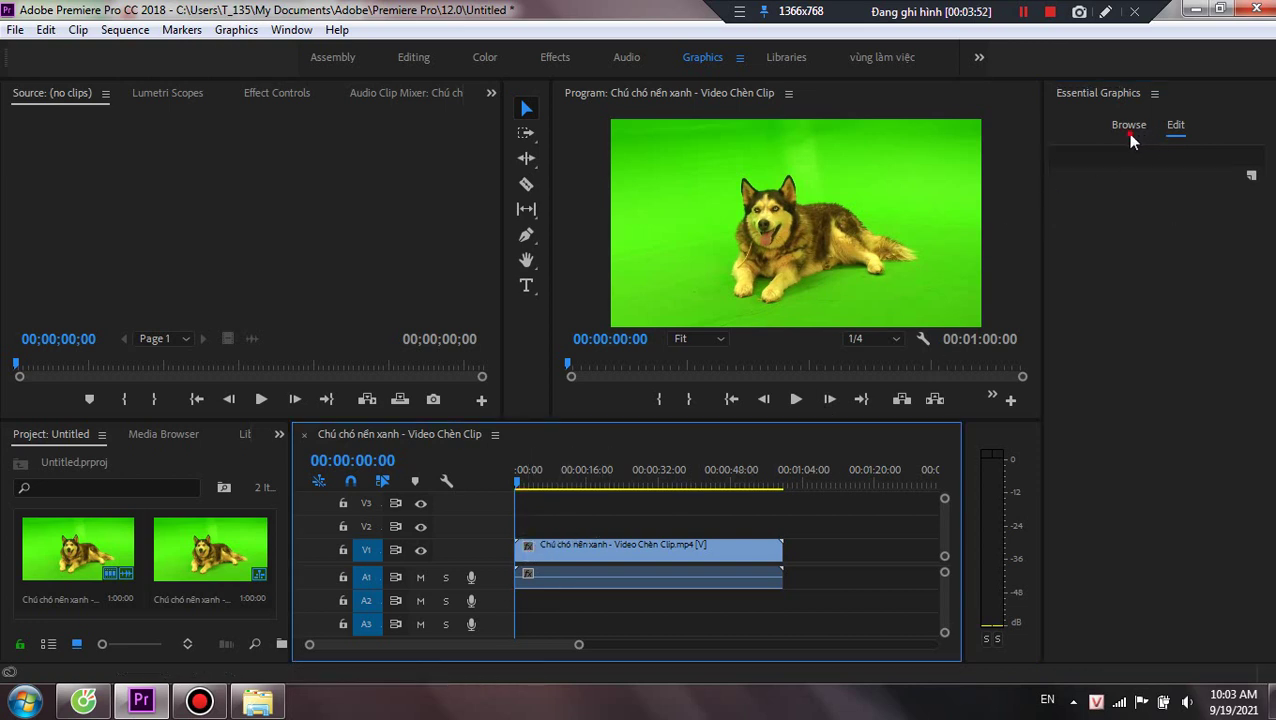
pyautogui.click(1130, 135)
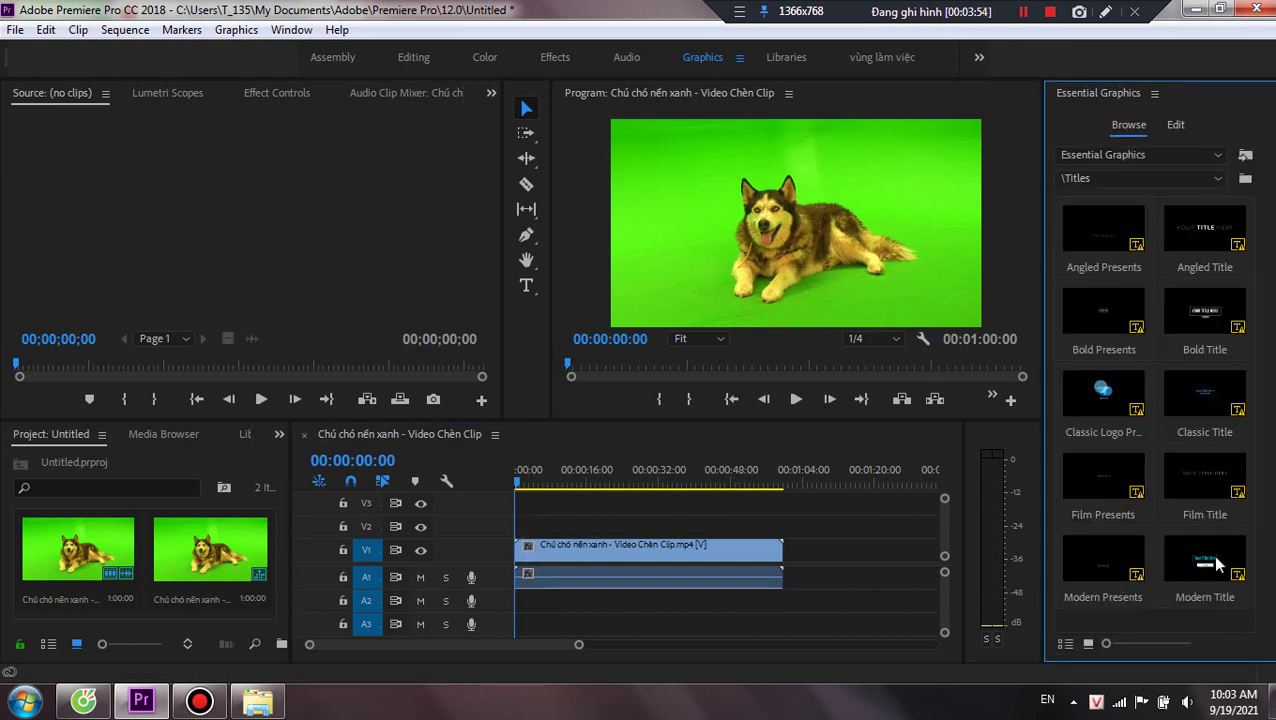
pyautogui.moveTo(1218, 565); pyautogui.dragTo(527, 530)
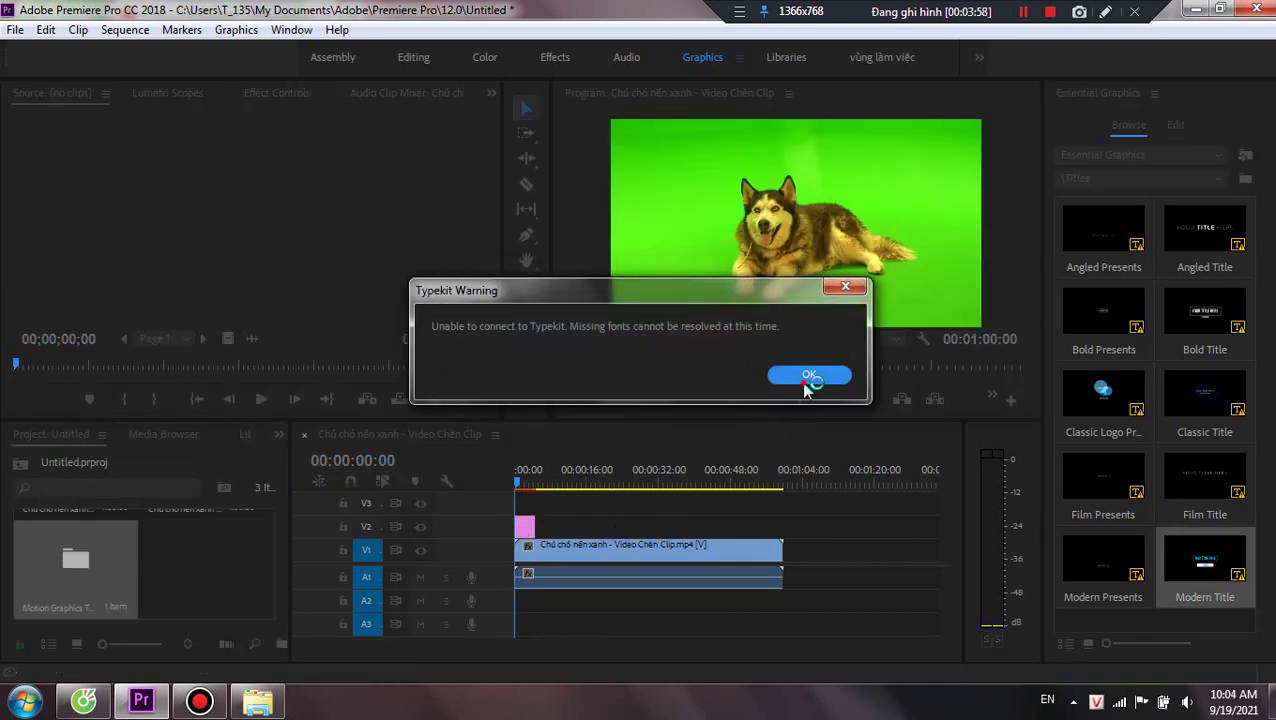
pyautogui.click(808, 375)
pyautogui.click(891, 120)
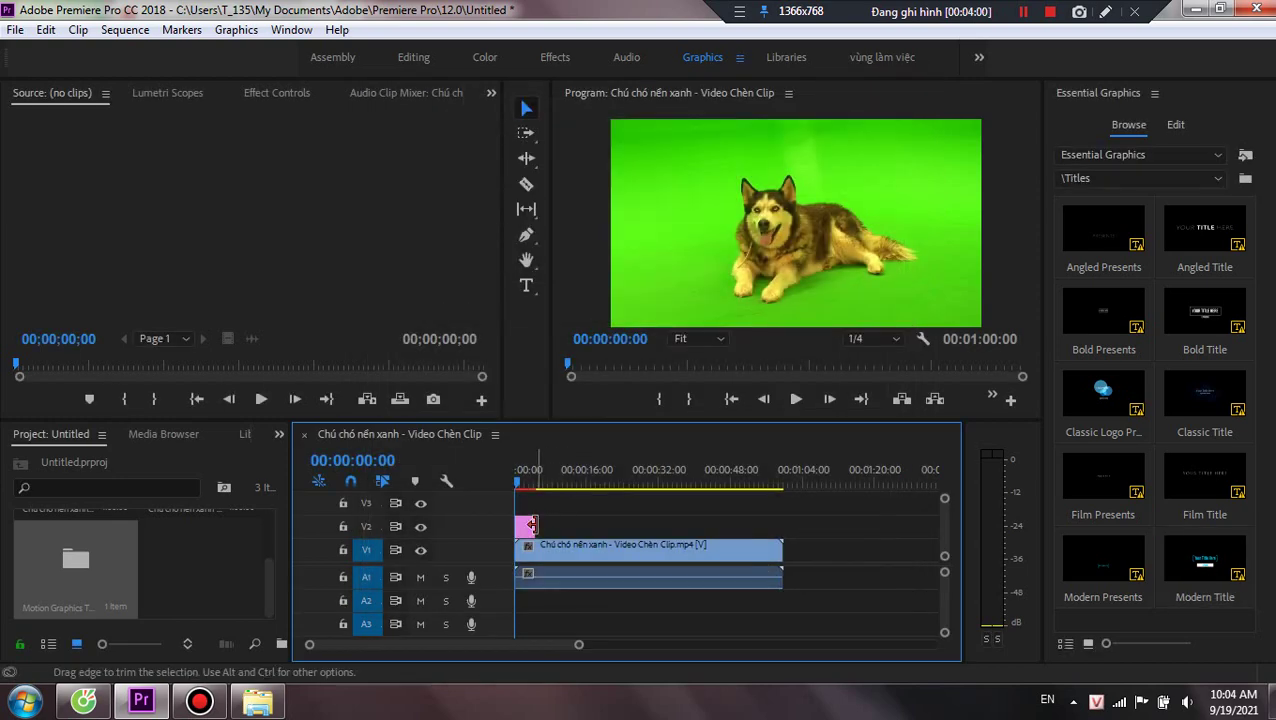
# Lengthen the Modern Title clip to about 21 seconds, preview it, and select the title.
pyautogui.moveTo(533, 526); pyautogui.dragTo(607, 538)
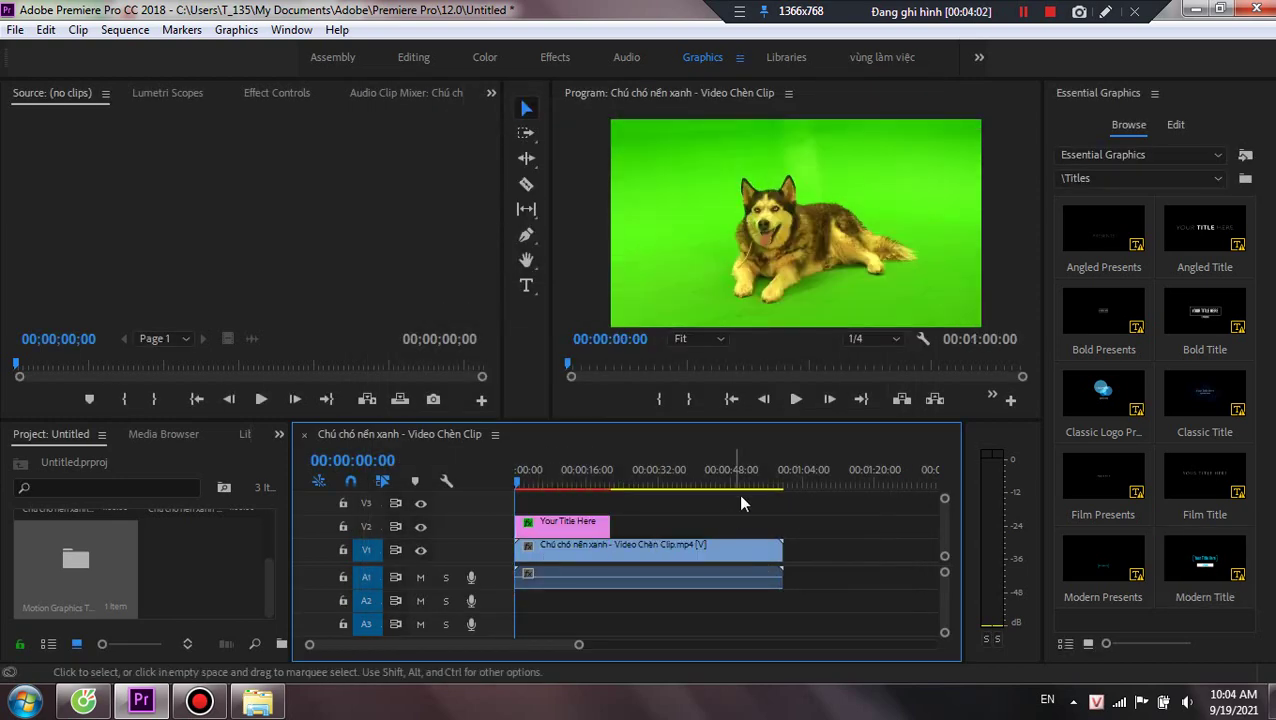
pyautogui.click(795, 400)
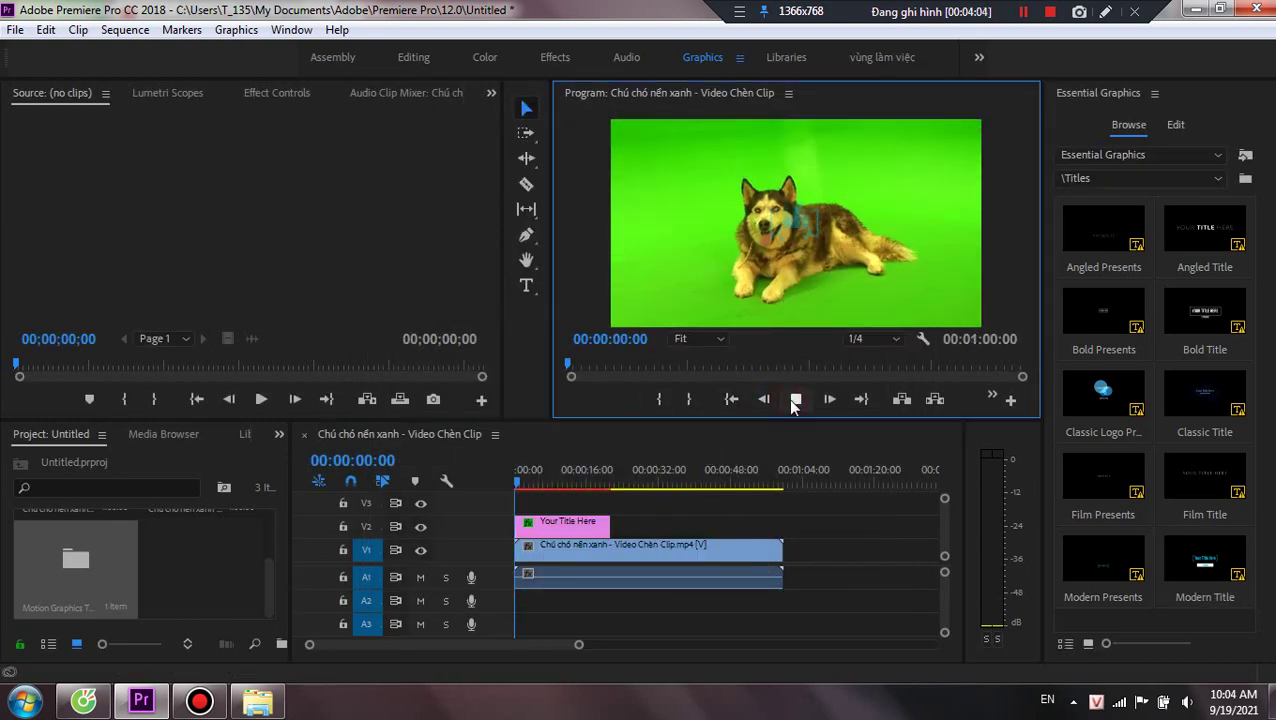
pyautogui.click(795, 400)
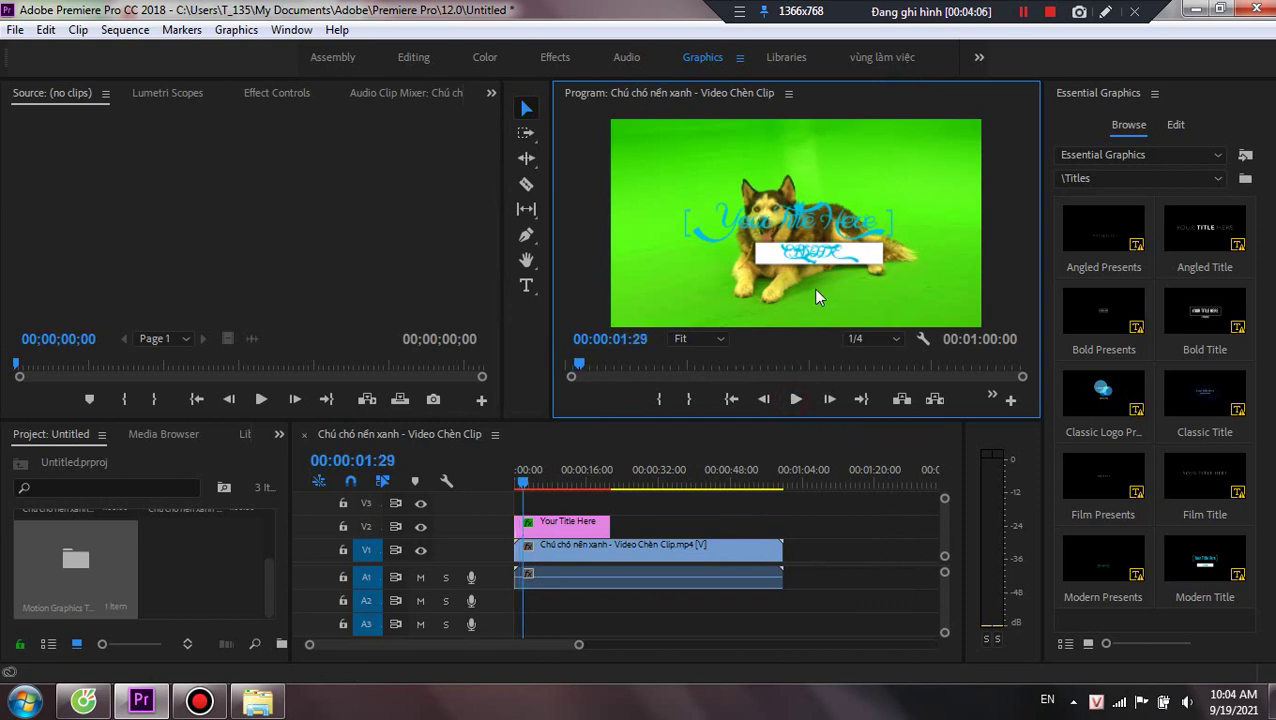
pyautogui.click(812, 222)
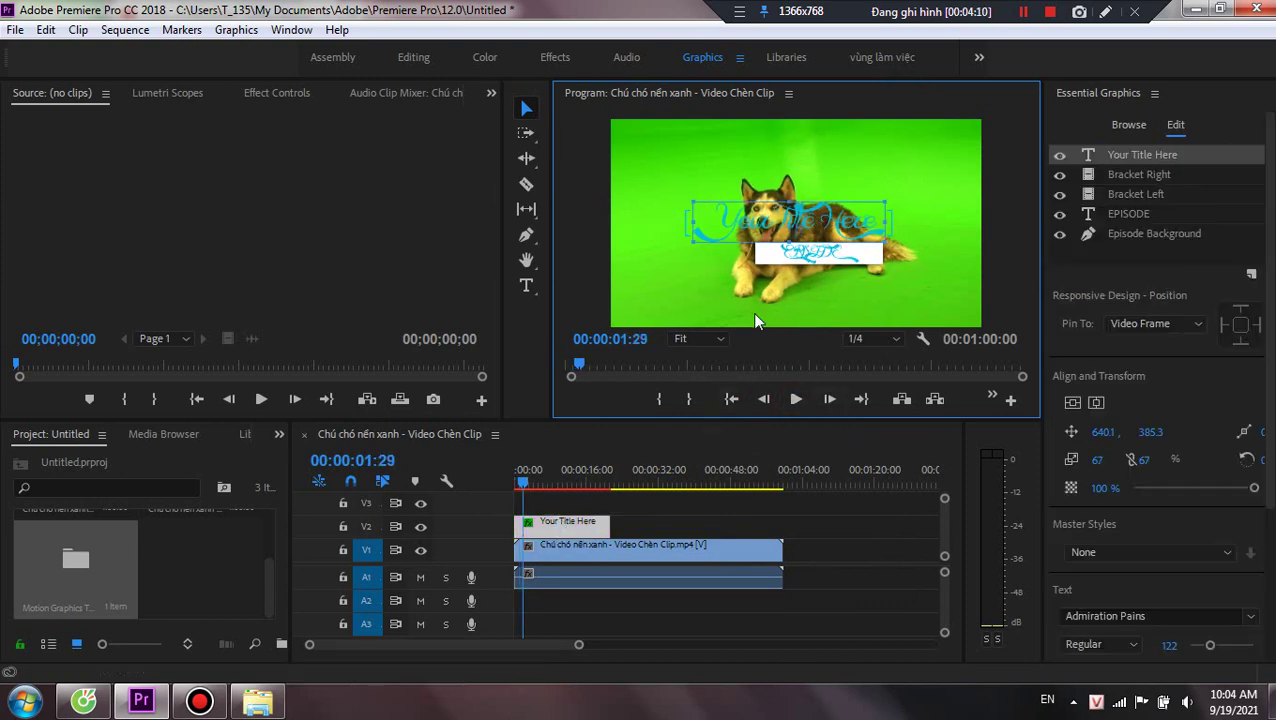
# Replace the 'Your Title Here' text with 'Nhà sả xuất', fixing a mistyped entry.
pyautogui.doubleClick(783, 232)
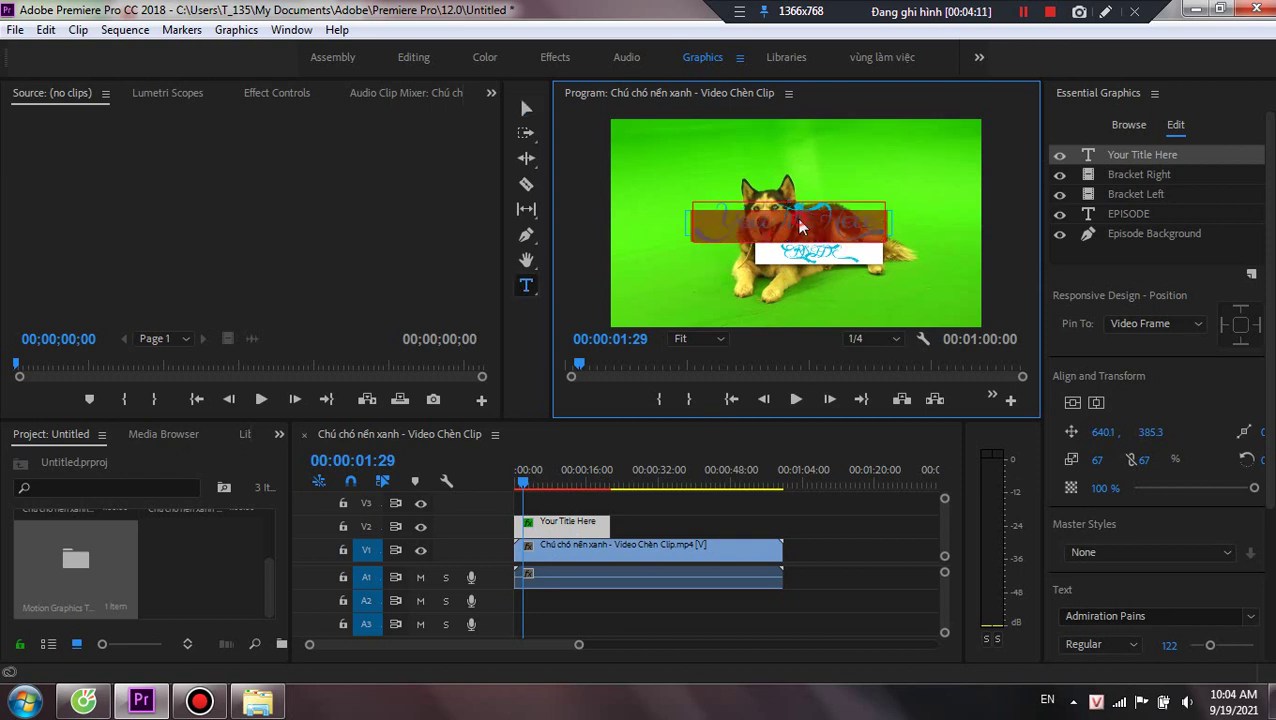
pyautogui.write('dss')
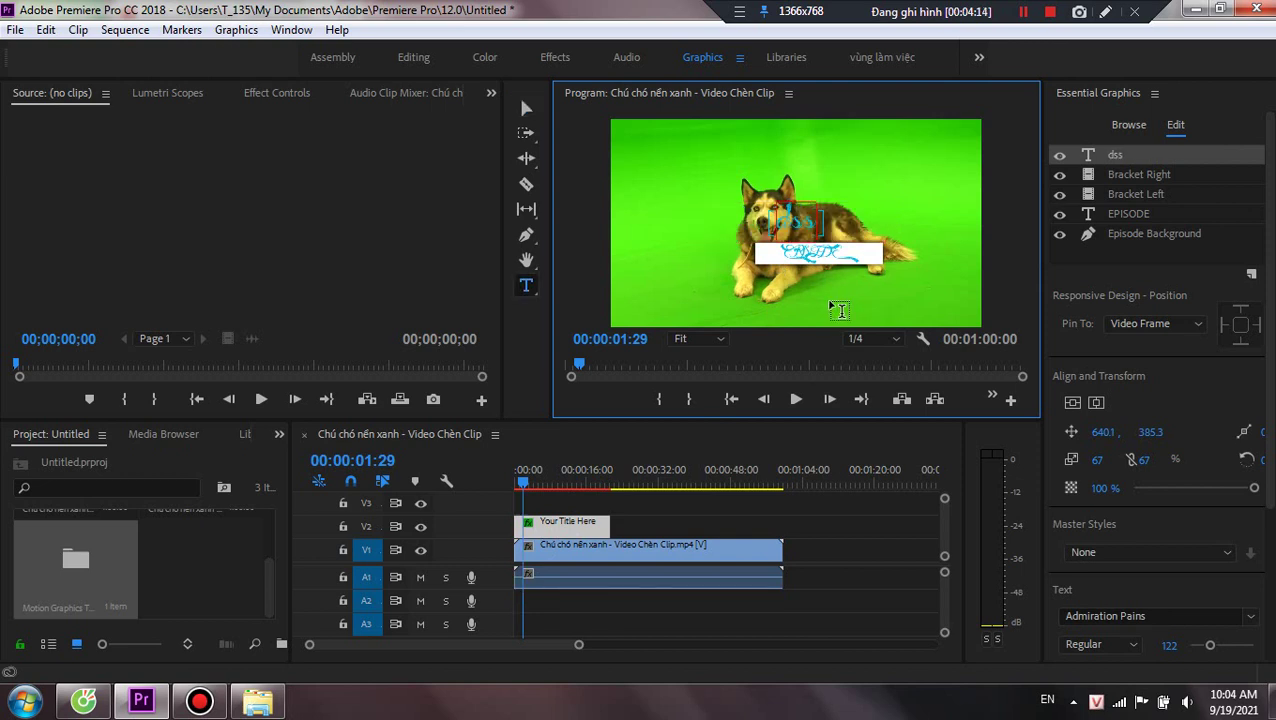
pyautogui.press('BackSpace')
pyautogui.press('BackSpace')
pyautogui.press('BackSpace')
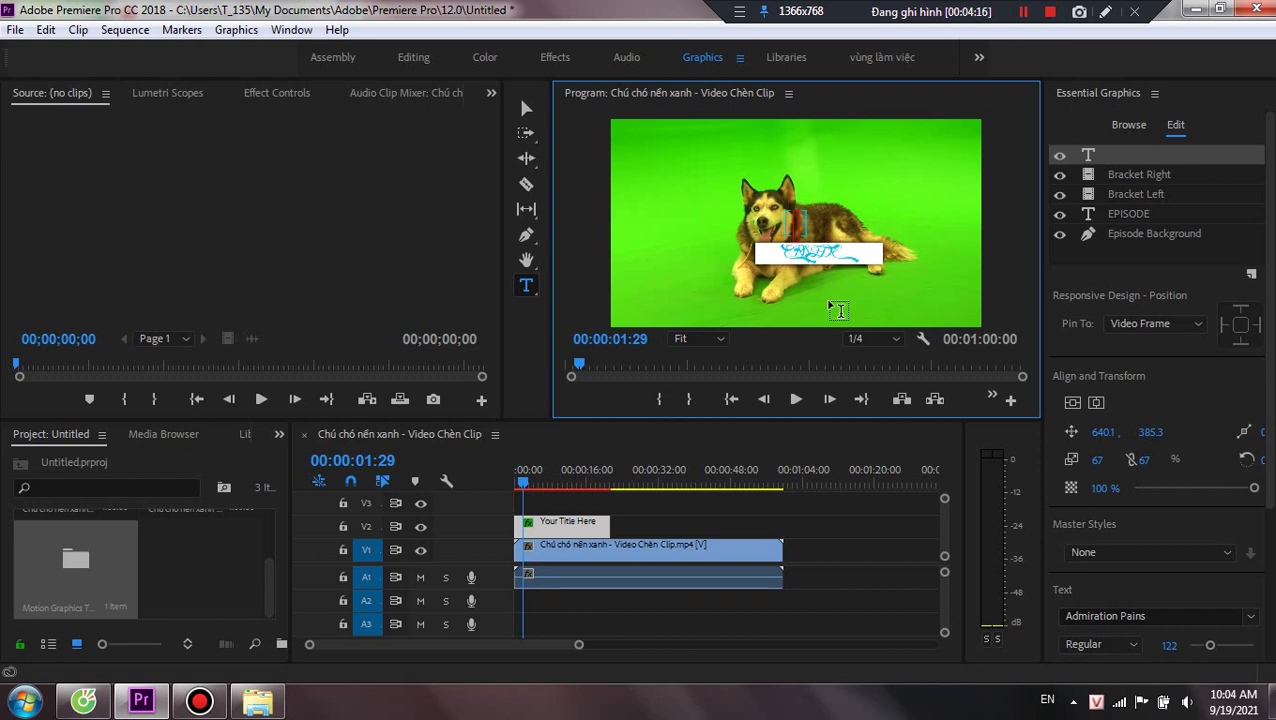
pyautogui.write('Nhà')
pyautogui.write(' sả xuất')
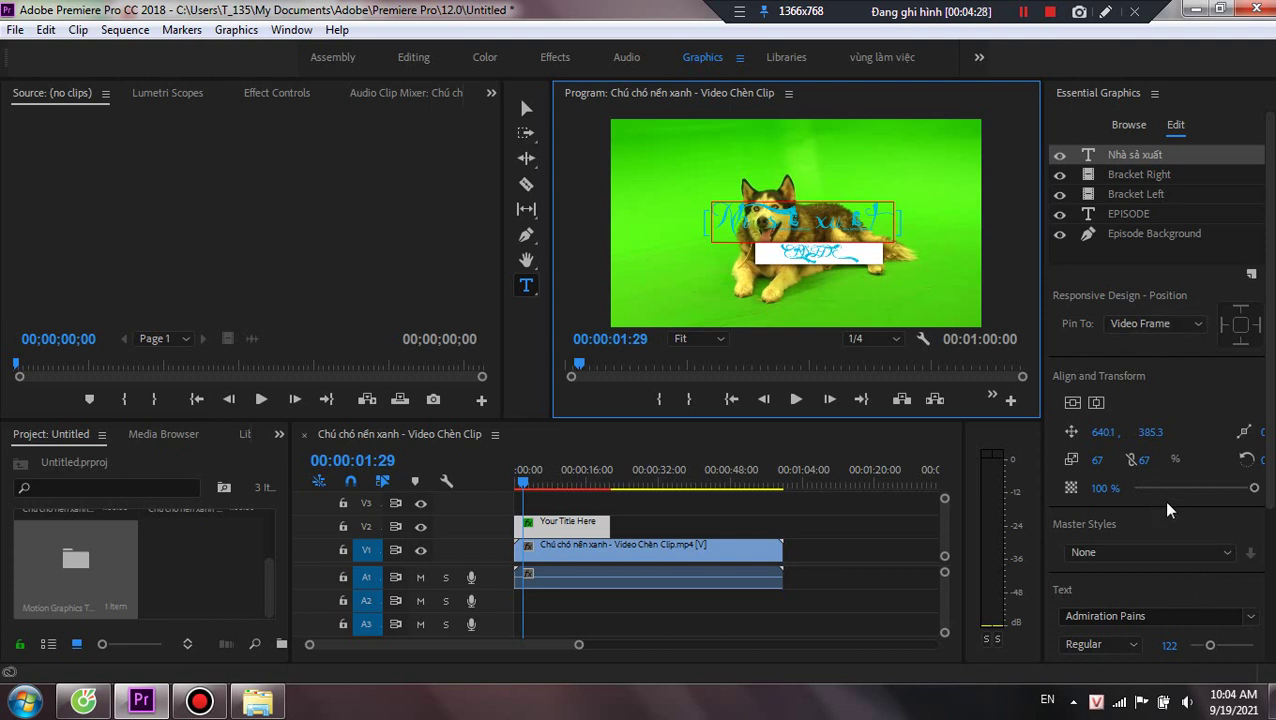
pyautogui.scroll(-1, 1166, 509)
pyautogui.scroll(-2, 1202, 540)
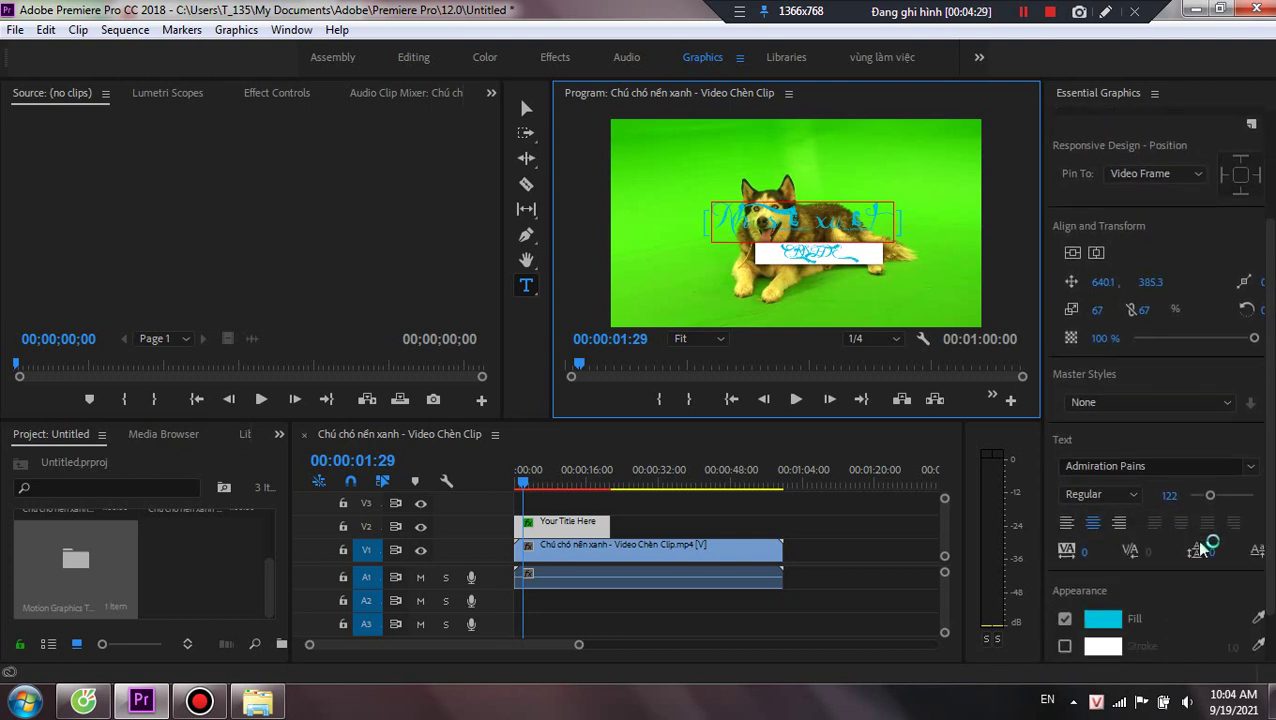
pyautogui.click(1132, 466)
pyautogui.click(1068, 314)
pyautogui.click(1130, 464)
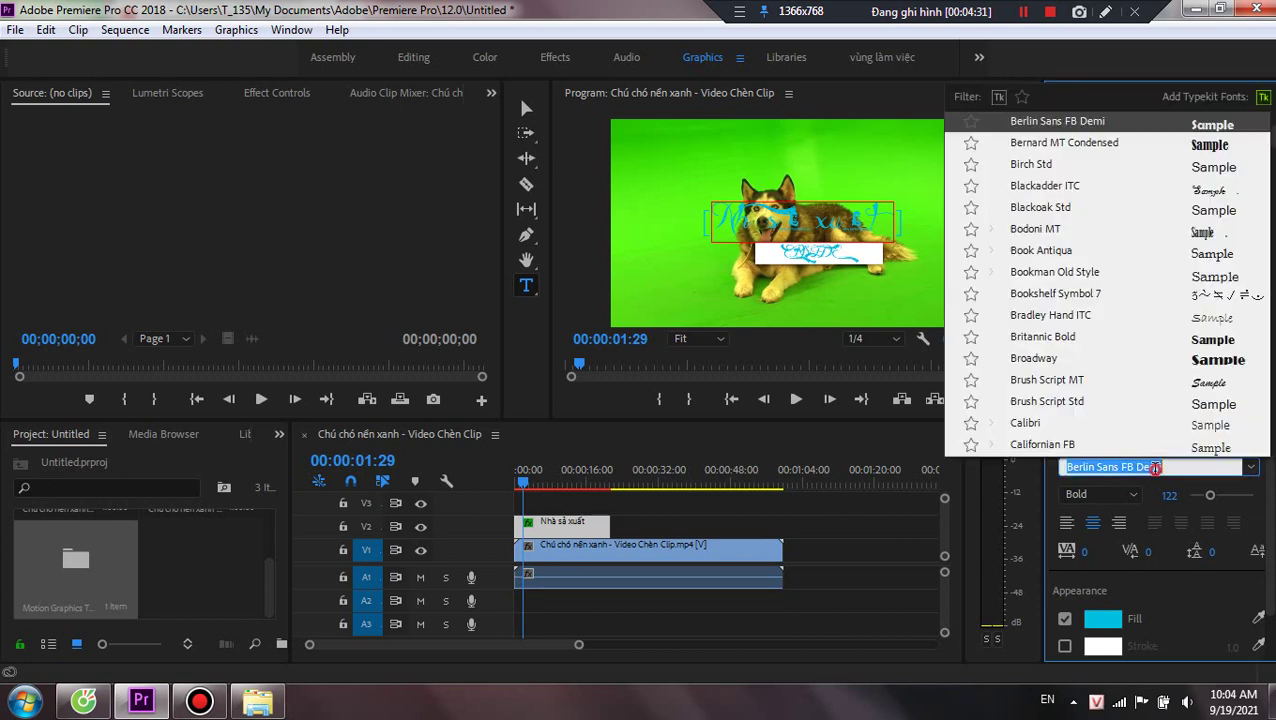
pyautogui.click(1043, 425)
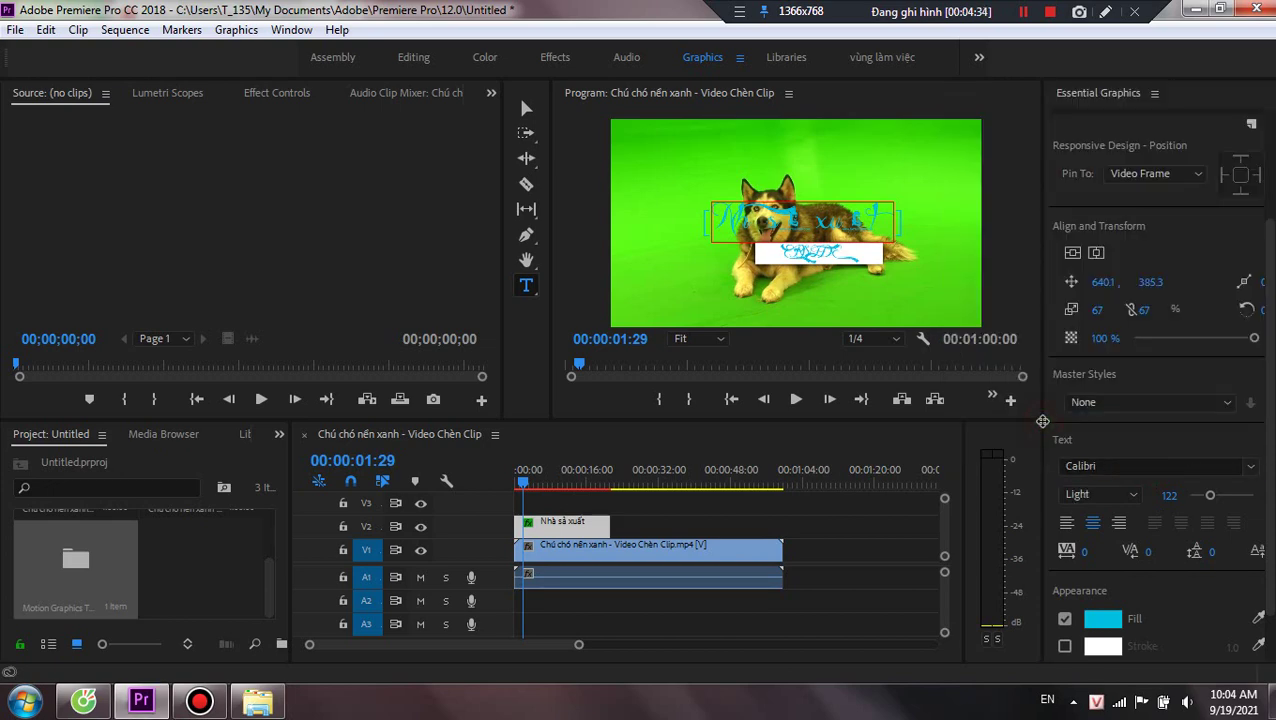
pyautogui.click(1145, 474)
pyautogui.scroll(-5, 1095, 419)
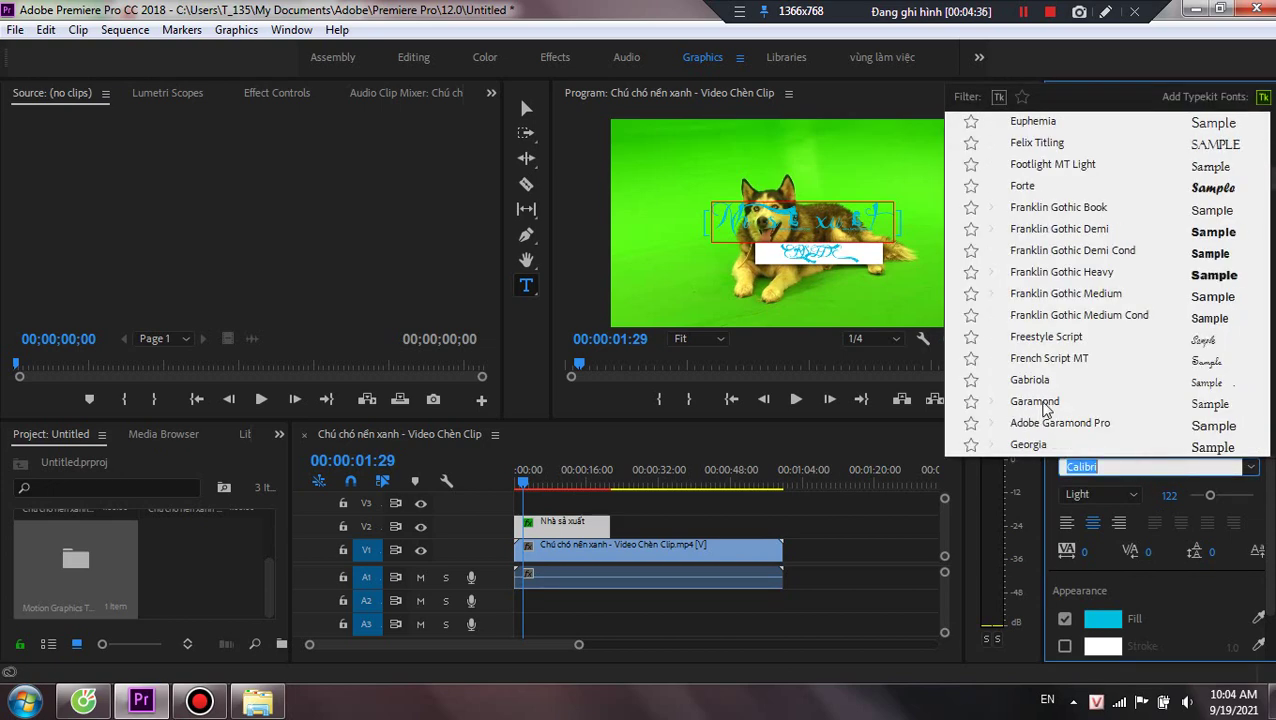
pyautogui.click(1045, 401)
pyautogui.scroll(2, 1213, 388)
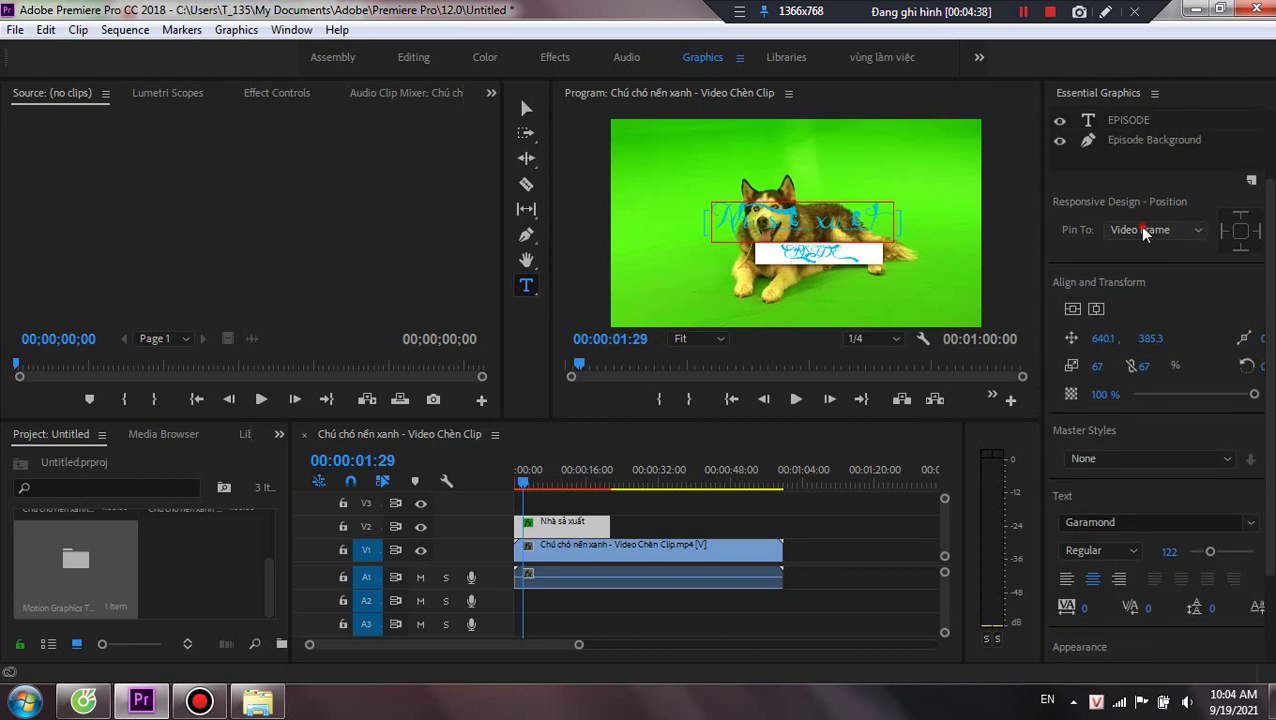
pyautogui.click(1145, 232)
pyautogui.click(1150, 360)
pyautogui.scroll(2, 1145, 400)
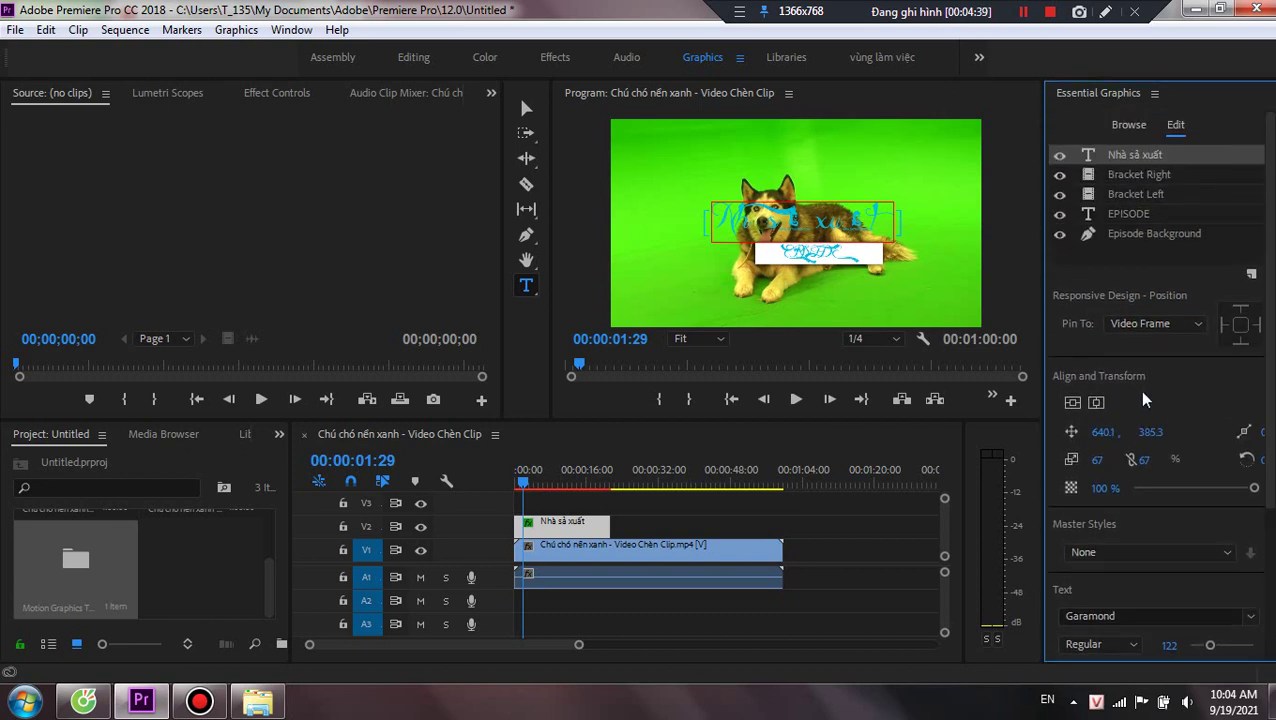
pyautogui.click(1125, 554)
pyautogui.click(1125, 554)
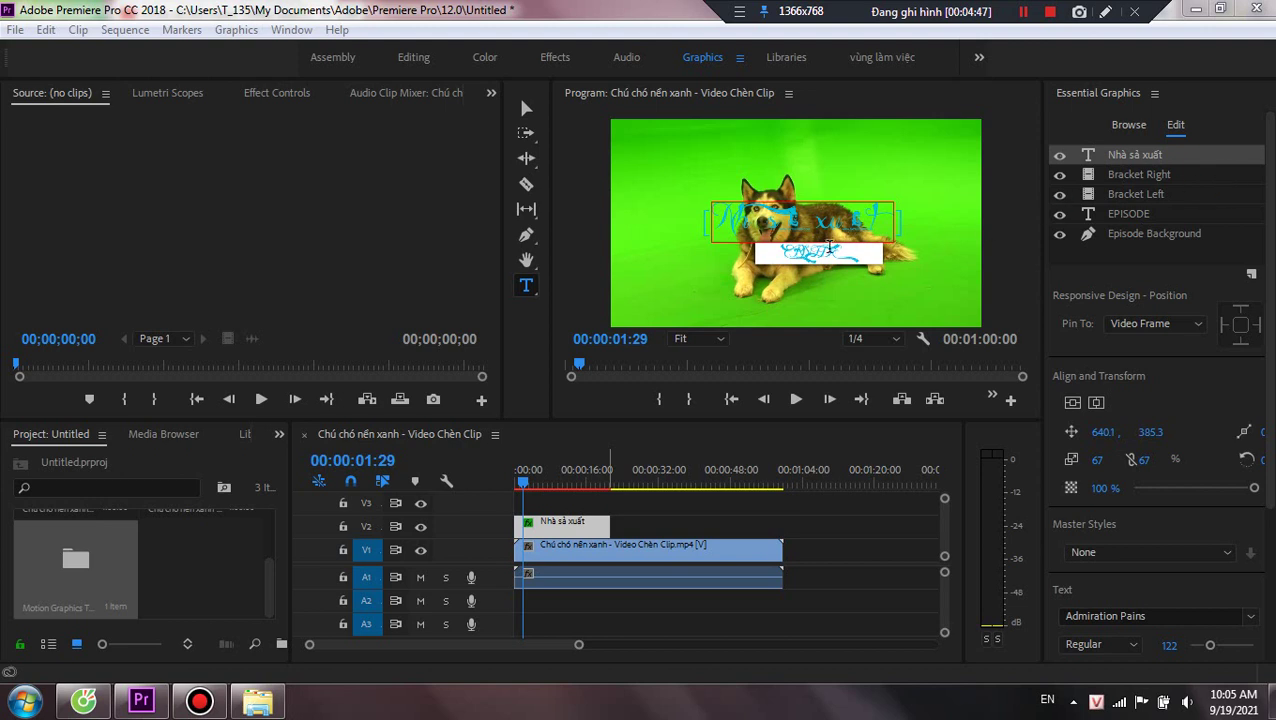
pyautogui.click(1090, 176)
pyautogui.click(1120, 200)
pyautogui.click(1124, 158)
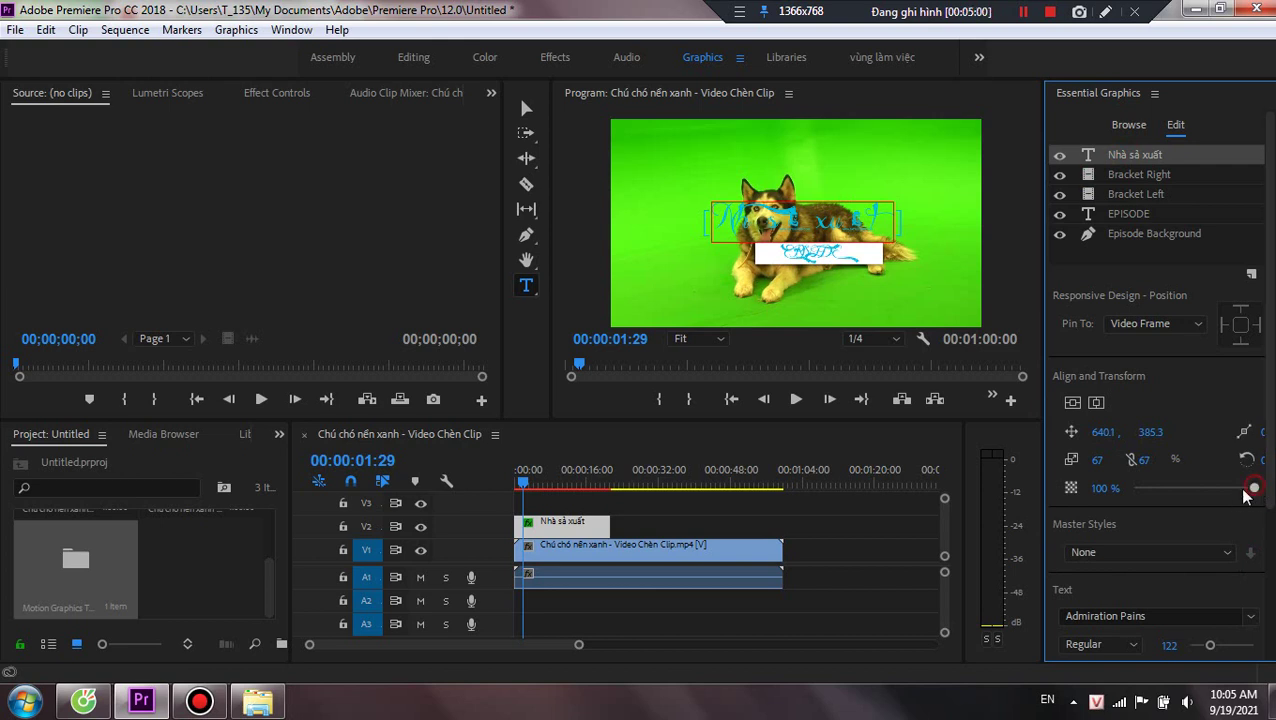
pyautogui.moveTo(1244, 492); pyautogui.dragTo(1032, 511)
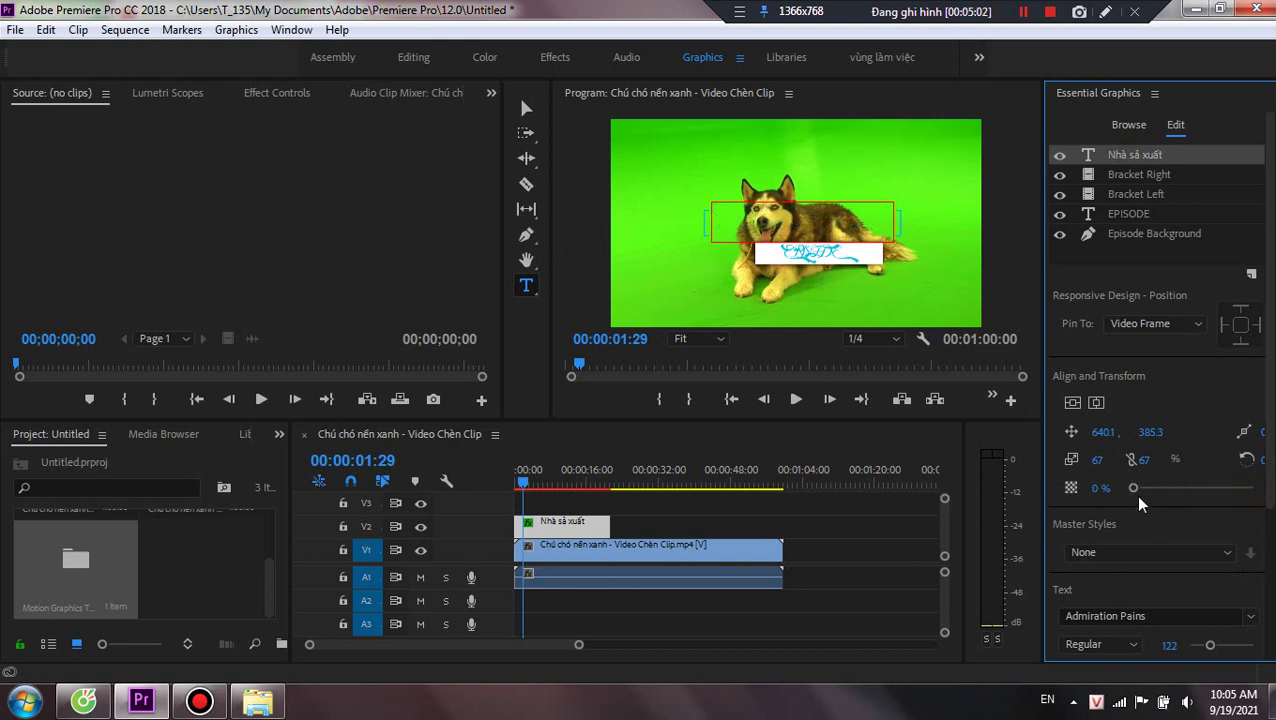
pyautogui.moveTo(1134, 489); pyautogui.dragTo(1256, 489)
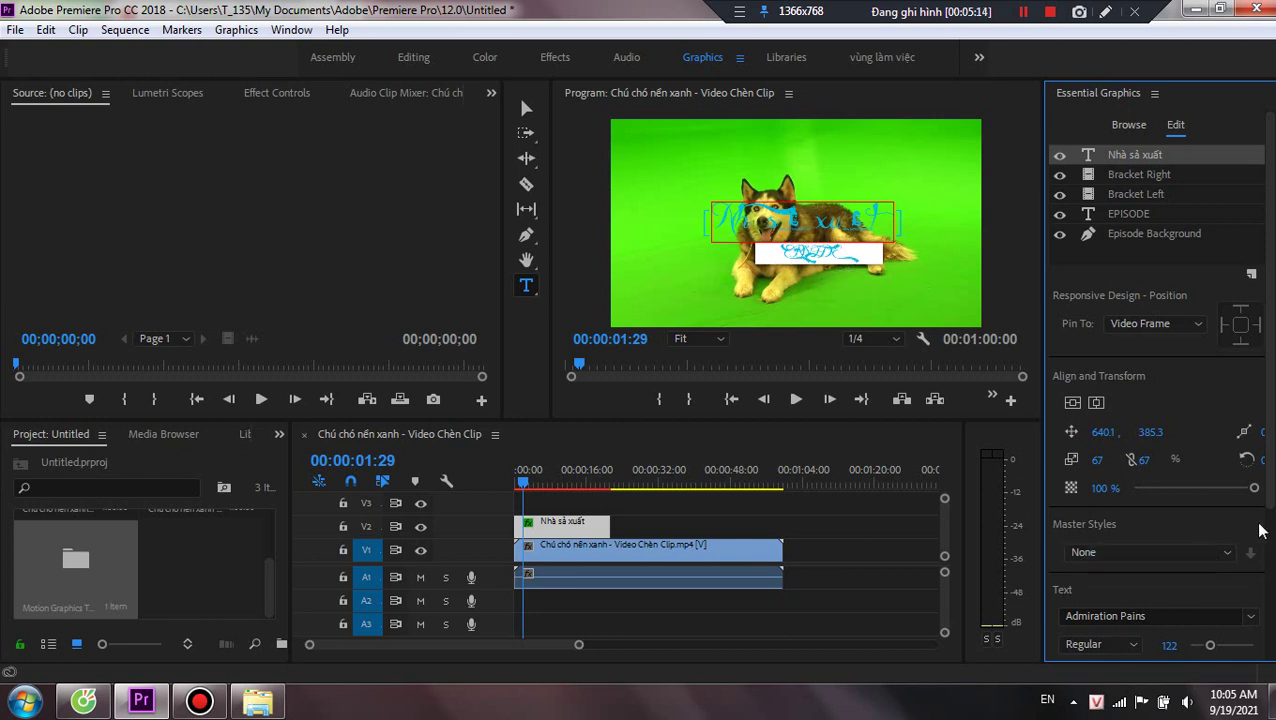
# Try Birch Std, then set the title font to UTM Fancy Full.
pyautogui.scroll(-3, 1223, 400)
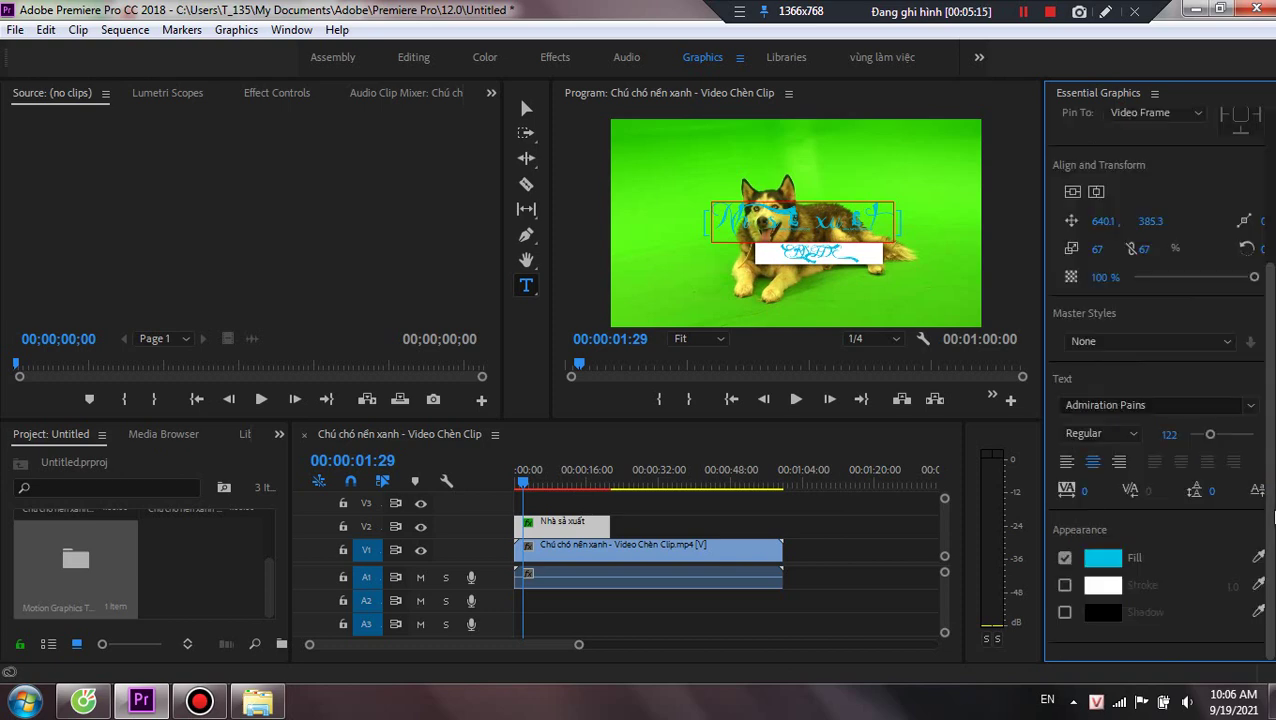
pyautogui.click(1250, 405)
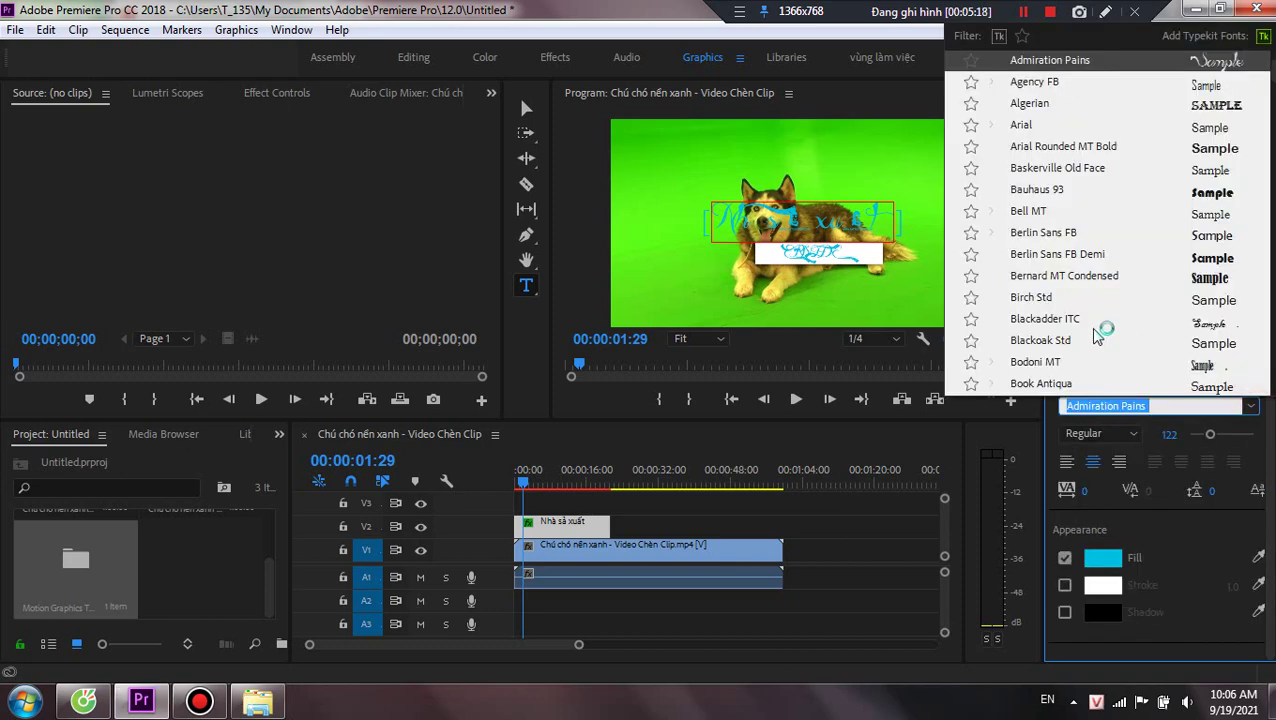
pyautogui.click(1010, 310)
pyautogui.click(1250, 405)
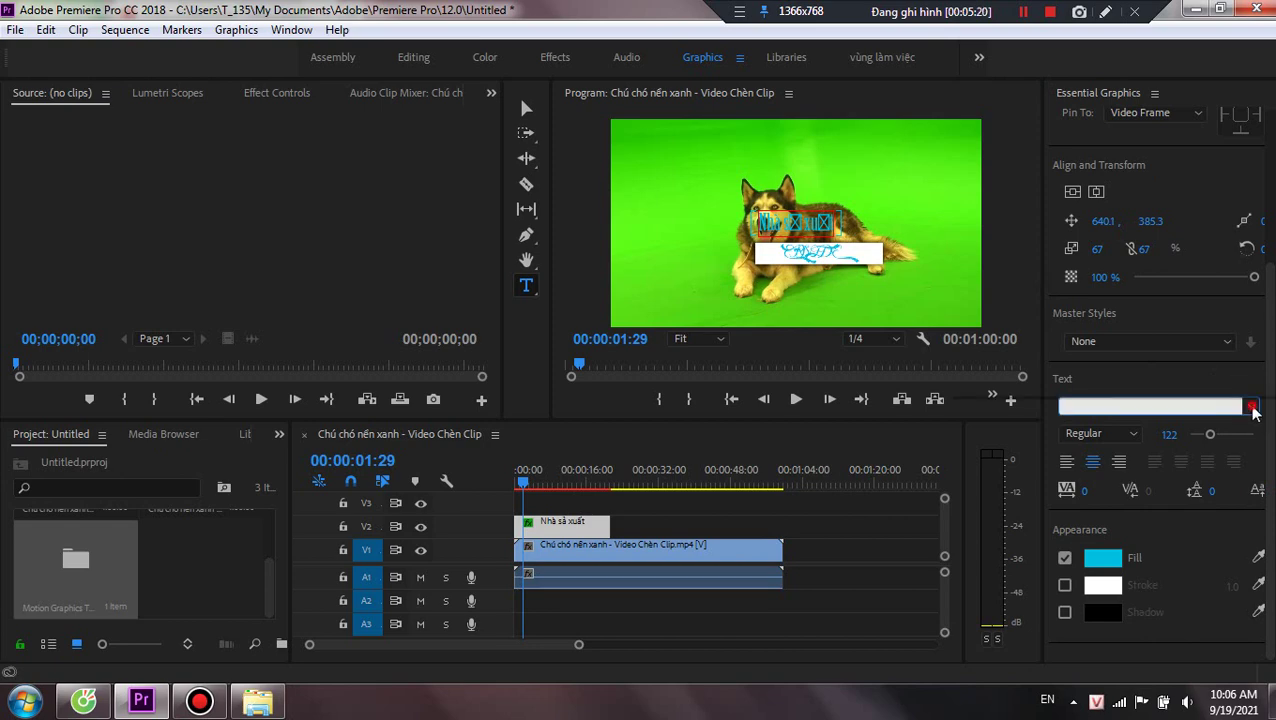
pyautogui.scroll(-5, 1108, 291)
pyautogui.scroll(-10, 1106, 282)
pyautogui.scroll(-10, 1106, 282)
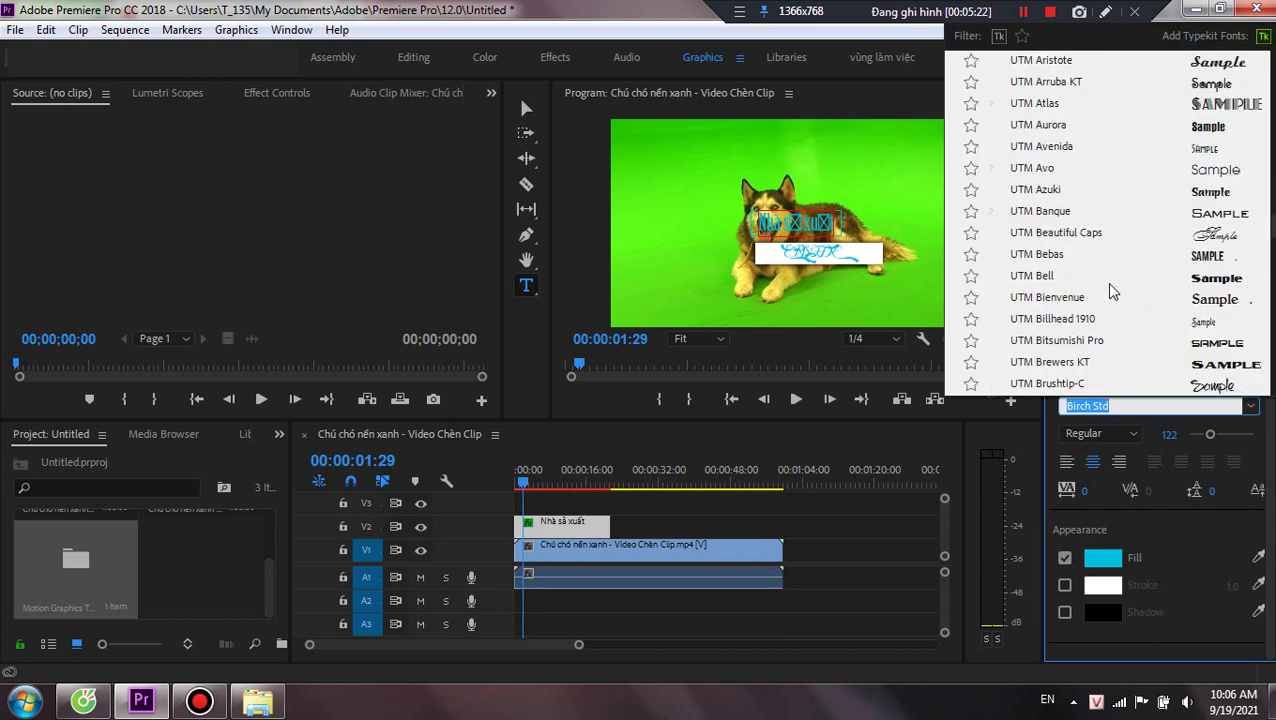
pyautogui.scroll(-5, 1106, 282)
pyautogui.click(1055, 288)
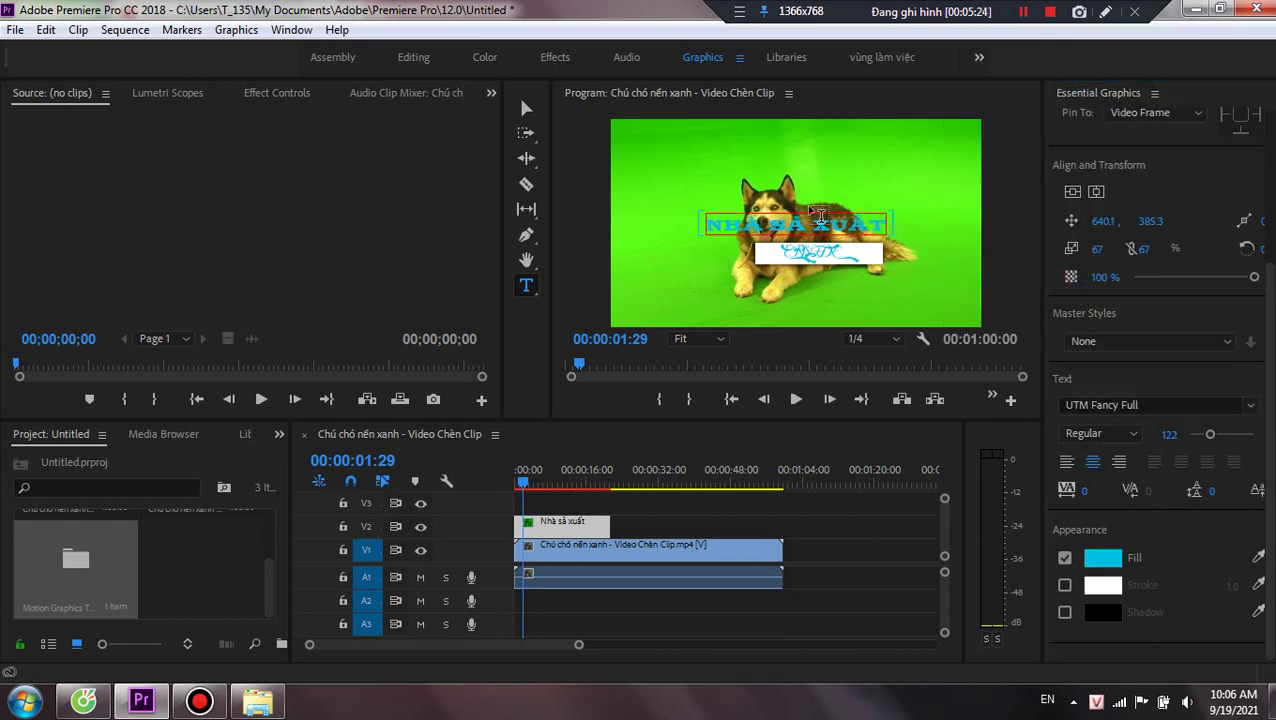
# Add the missing 'n' so the title reads 'Nhà sản xuất'.
pyautogui.scroll(3, 1153, 267)
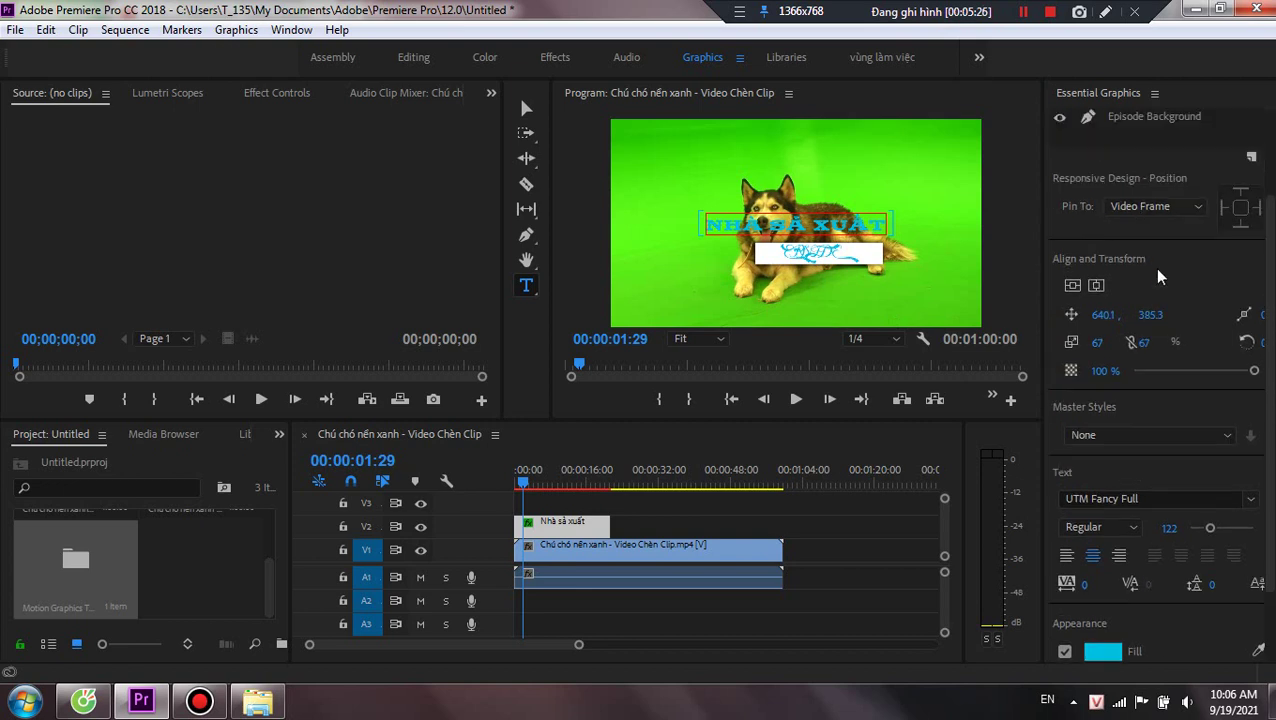
pyautogui.scroll(3, 1114, 168)
pyautogui.click(1132, 152)
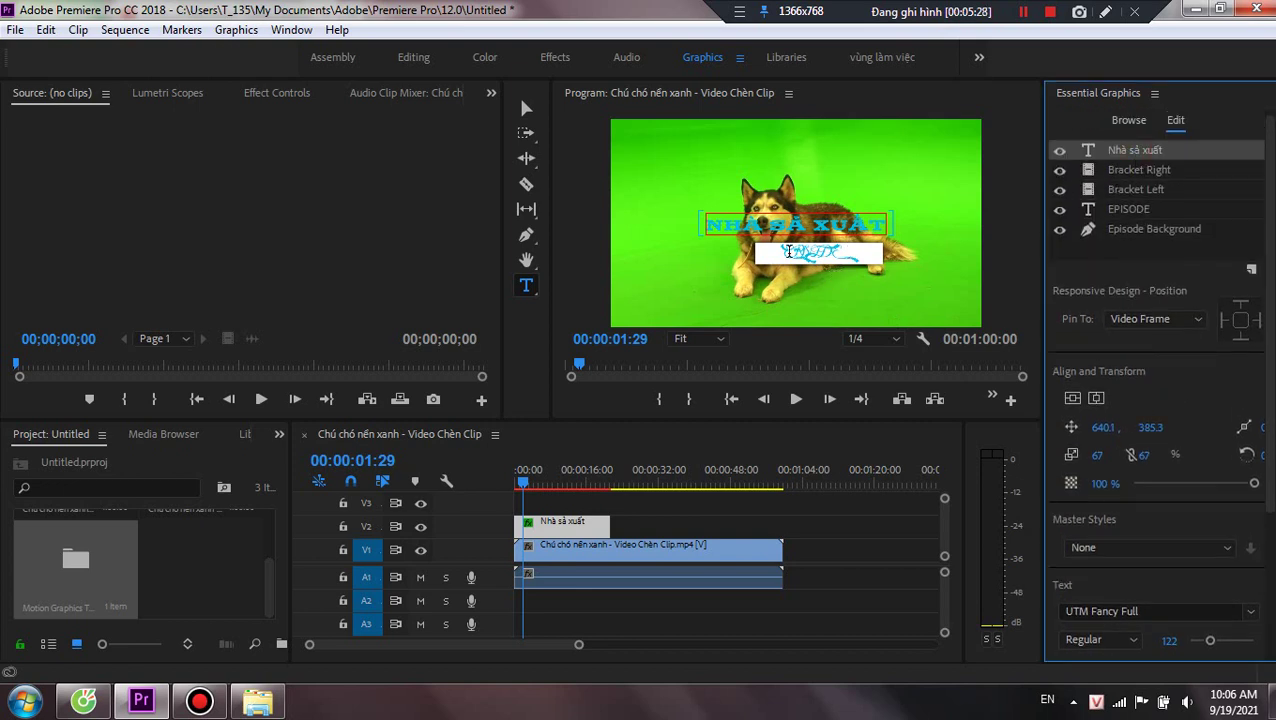
pyautogui.click(803, 217)
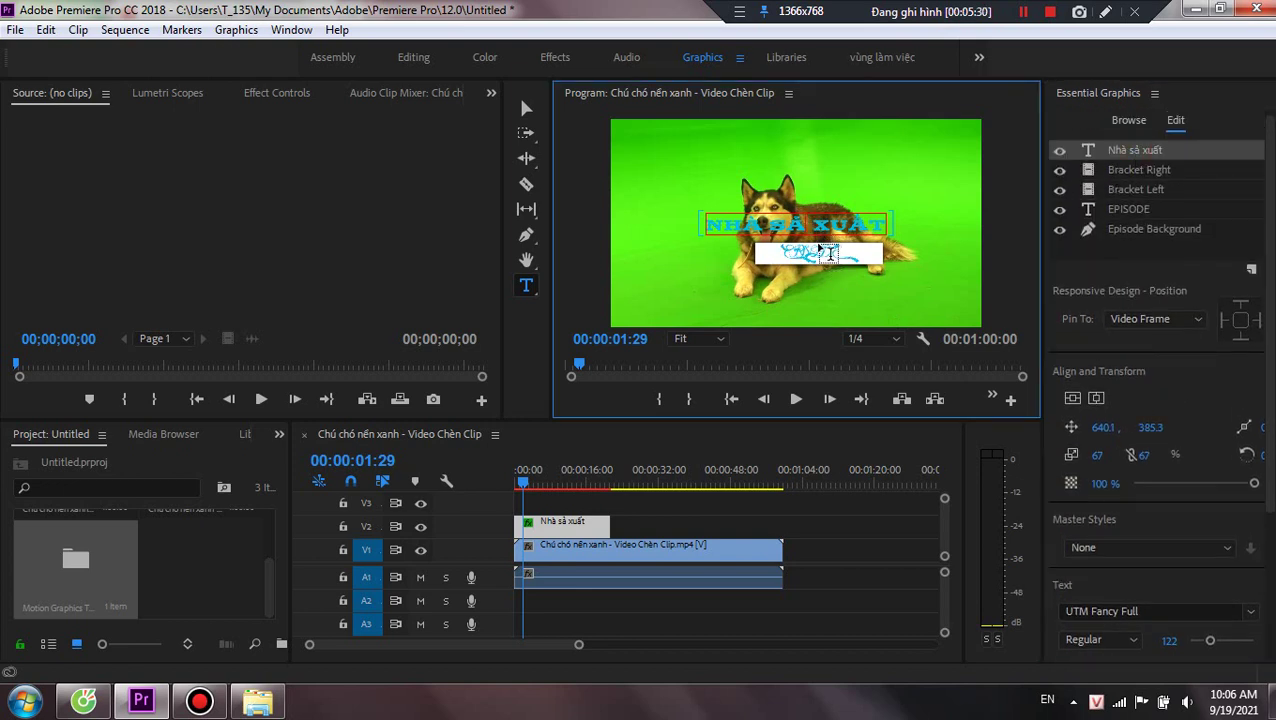
pyautogui.write('n')
pyautogui.scroll(-4, 1155, 500)
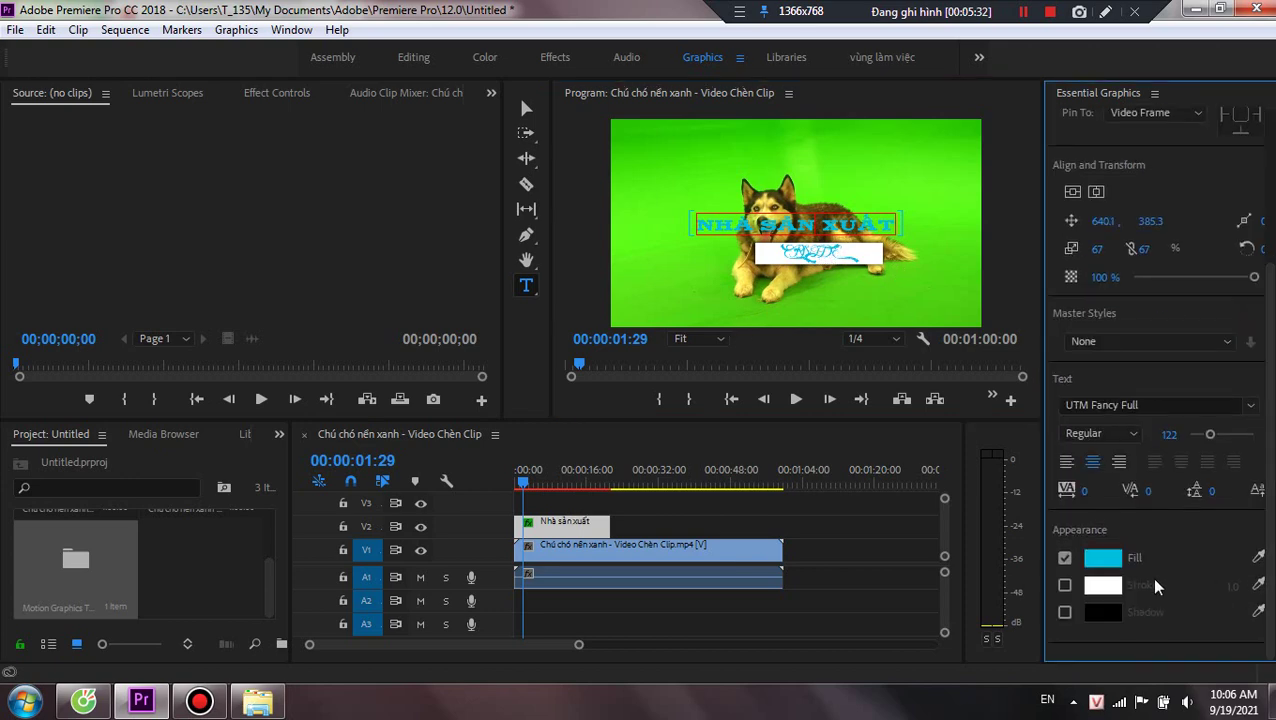
# Give the title text a red, then crimson, fill colour.
pyautogui.click(1103, 558)
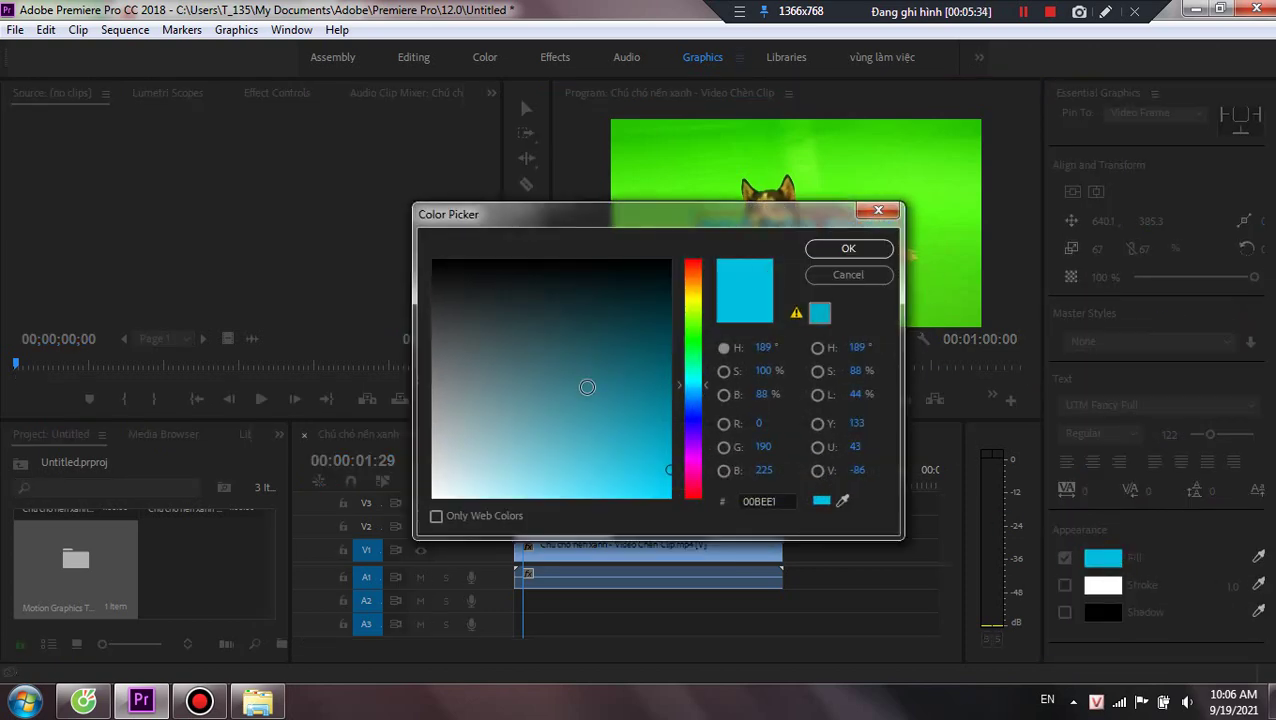
pyautogui.moveTo(706, 287); pyautogui.dragTo(698, 262)
pyautogui.moveTo(621, 337); pyautogui.dragTo(628, 454)
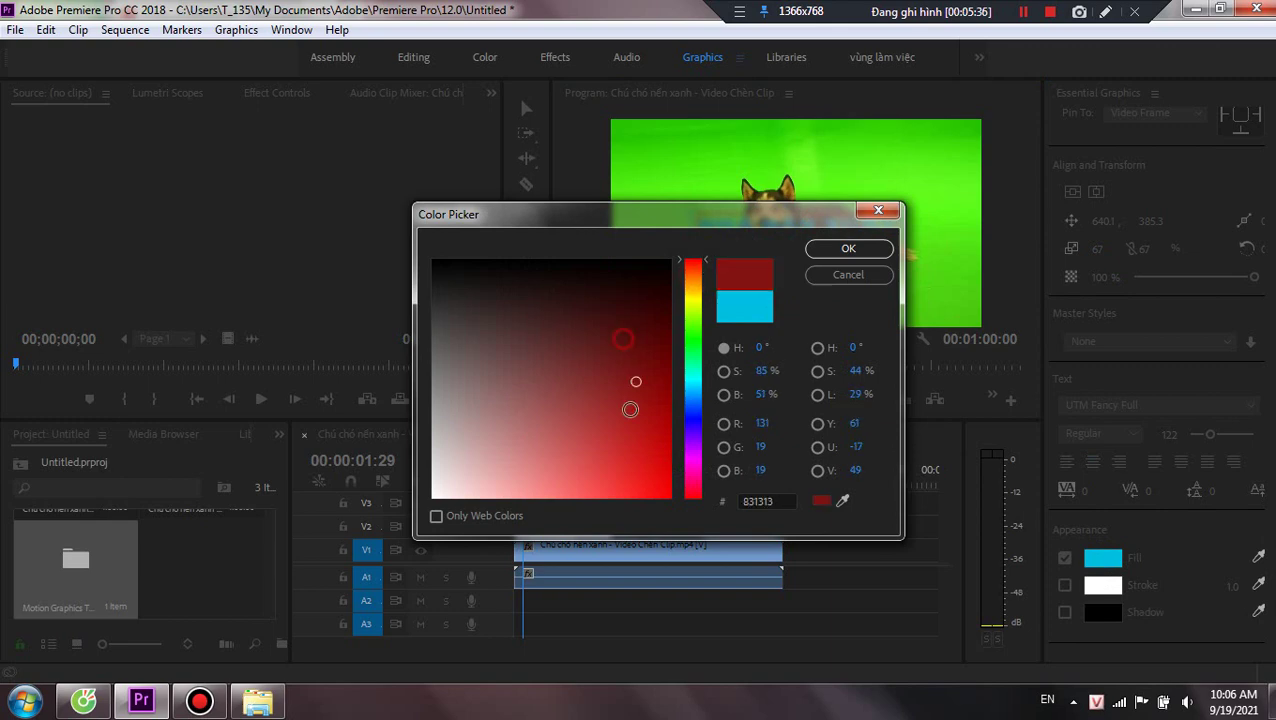
pyautogui.click(873, 252)
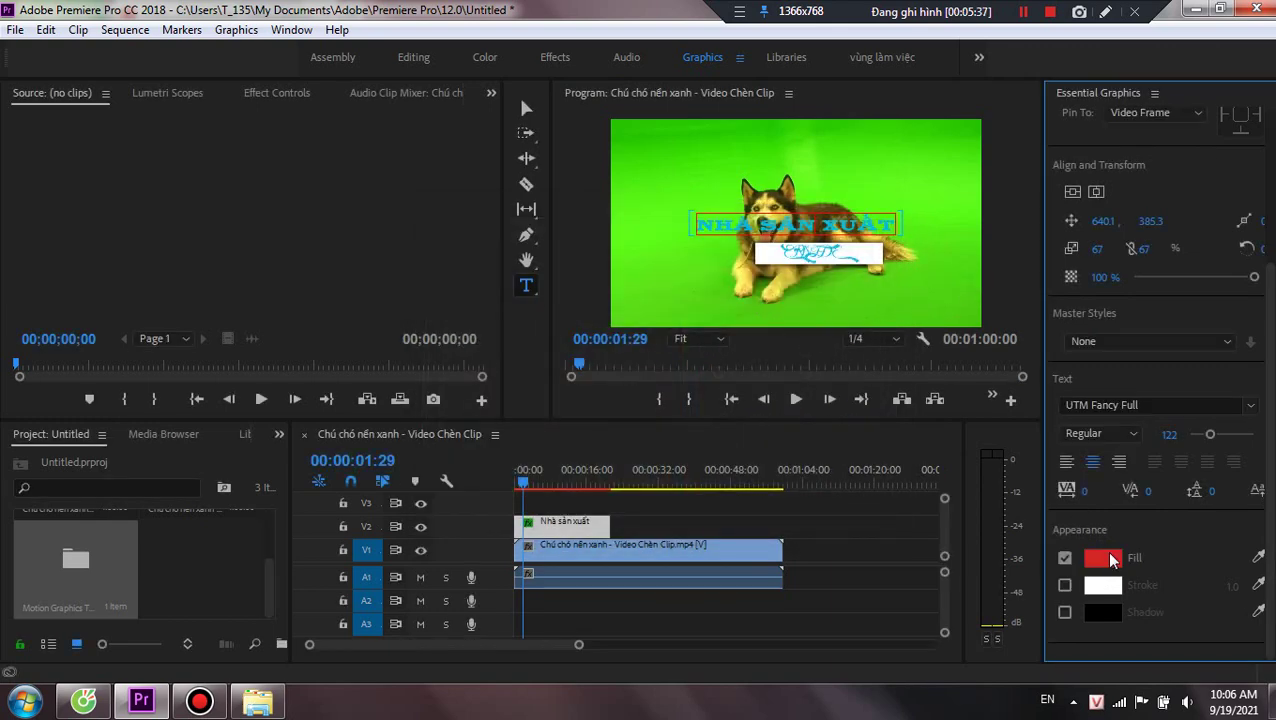
pyautogui.click(853, 251)
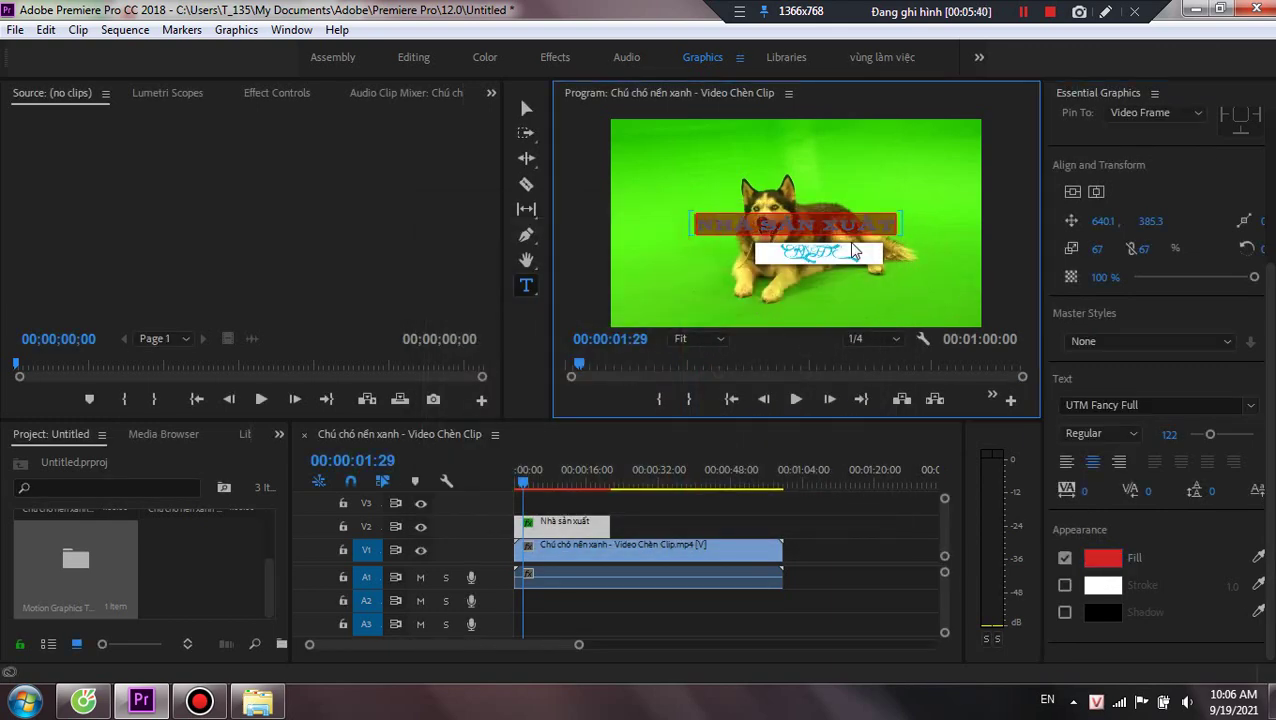
pyautogui.click(1106, 558)
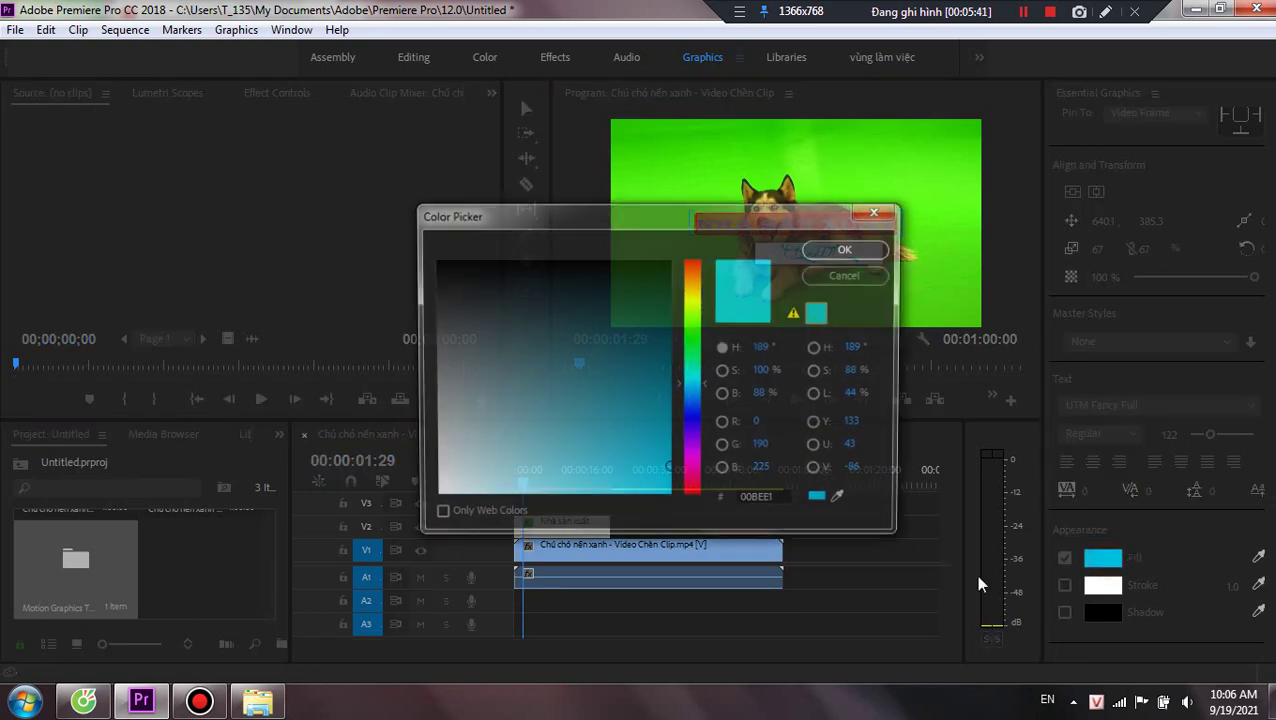
pyautogui.click(692, 478)
pyautogui.moveTo(645, 422); pyautogui.dragTo(630, 460)
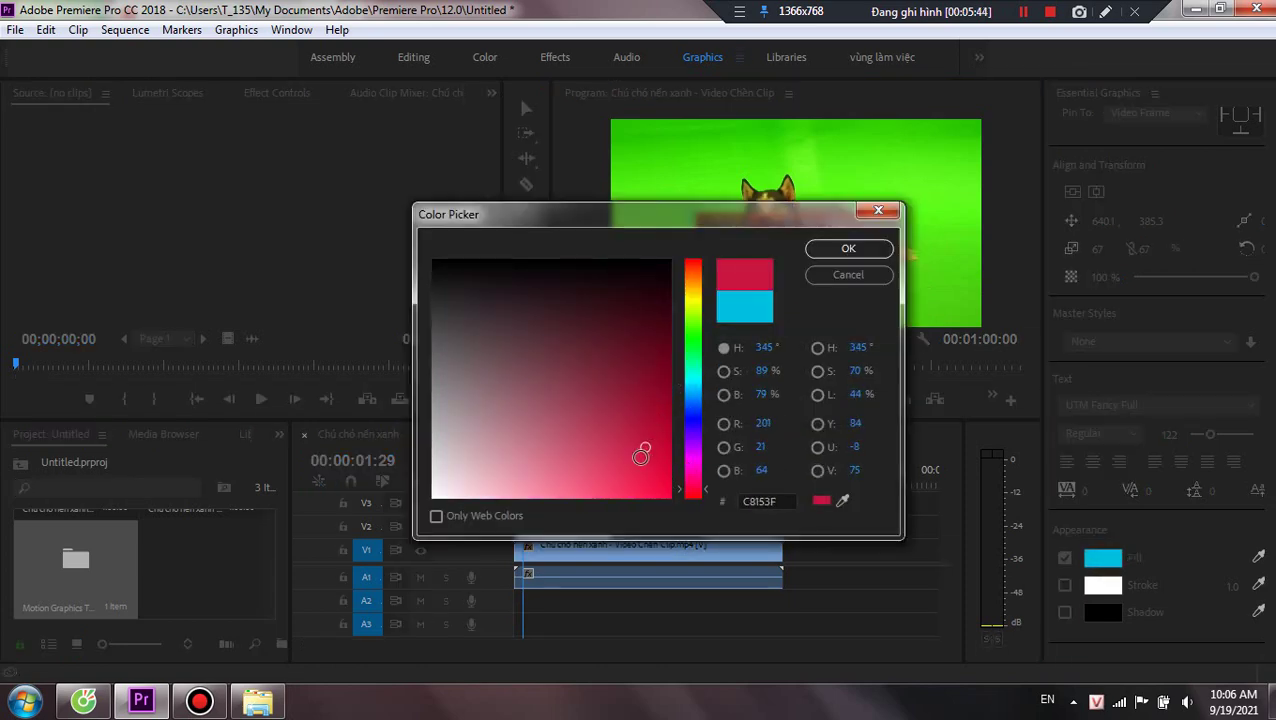
pyautogui.click(847, 249)
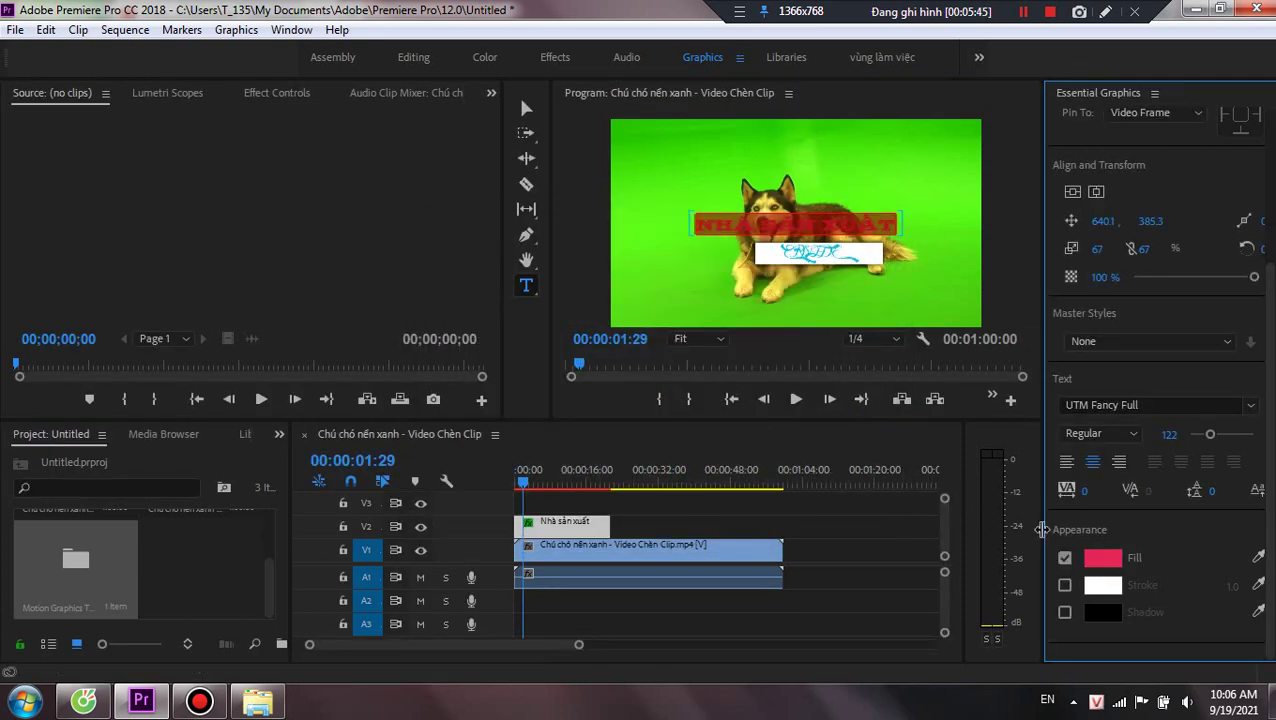
# Add a near-white pink stroke to the title with width 35.
pyautogui.click(1065, 586)
pyautogui.click(1112, 584)
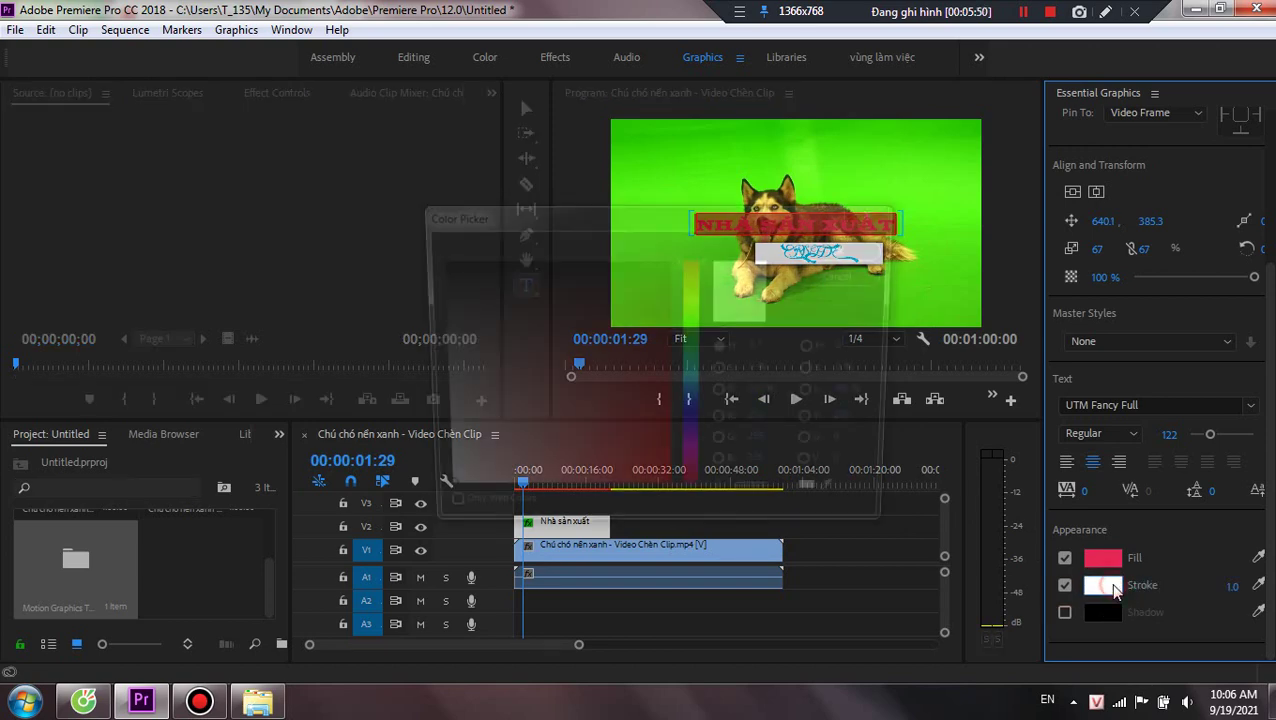
pyautogui.click(492, 477)
pyautogui.click(446, 488)
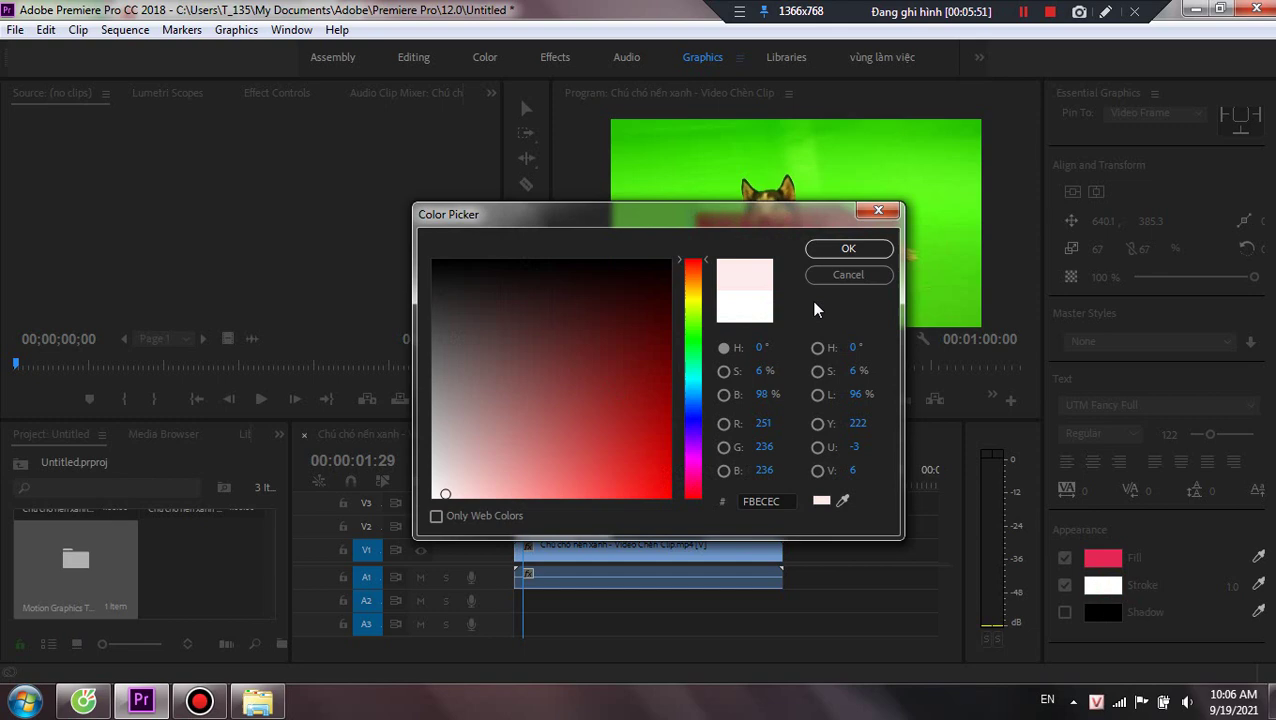
pyautogui.click(848, 248)
pyautogui.moveTo(1221, 590); pyautogui.dragTo(1265, 590)
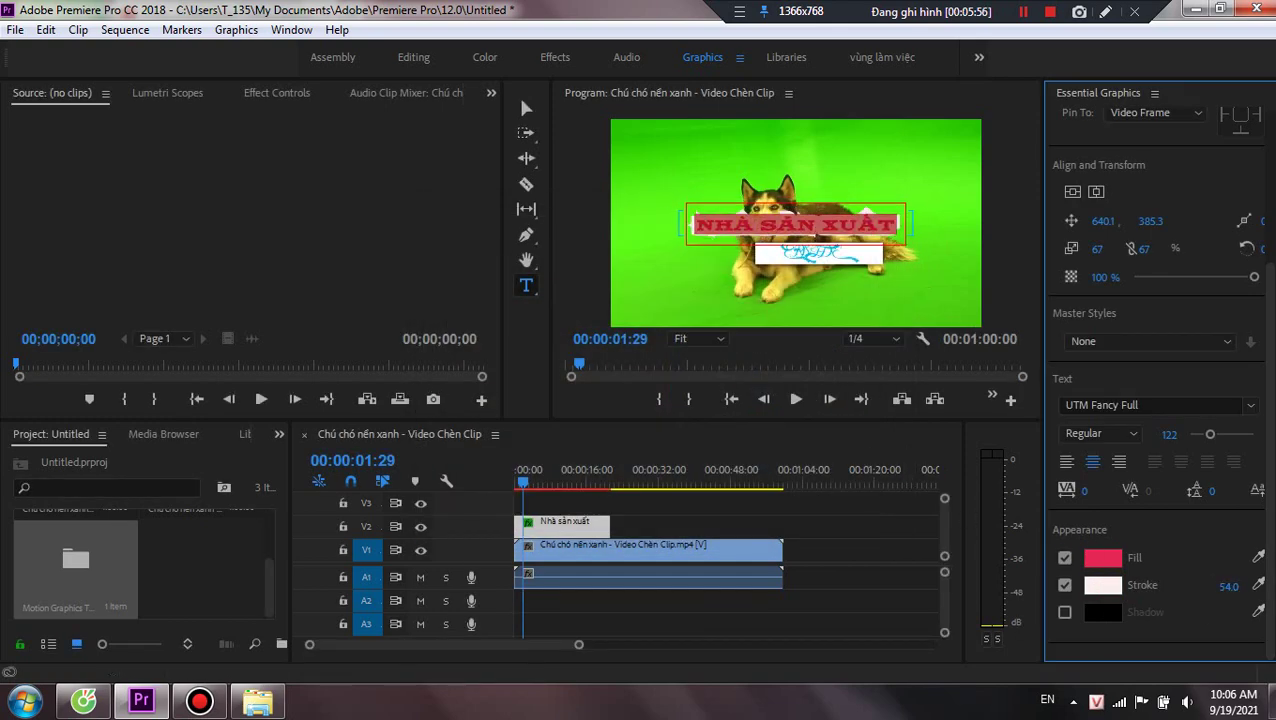
pyautogui.moveTo(1227, 586); pyautogui.dragTo(1201, 510)
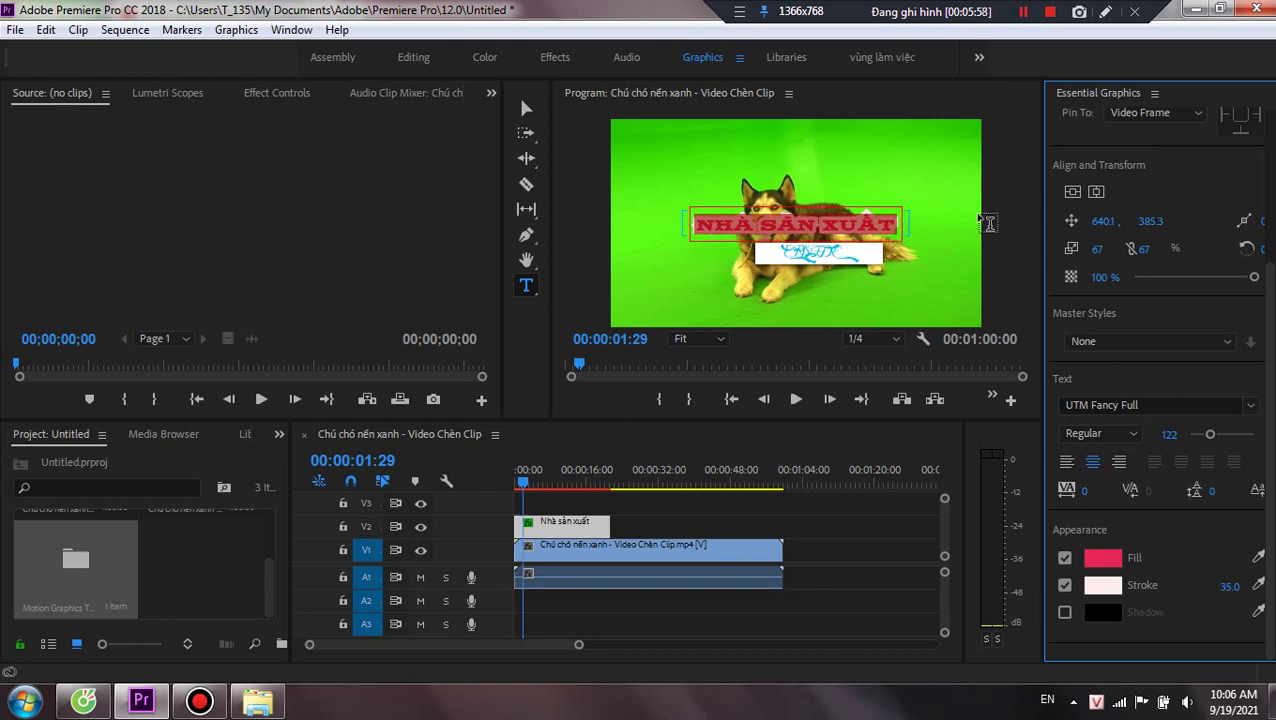
# Centre-align the title text and raise the font size from 122 to 180.
pyautogui.click(1068, 463)
pyautogui.click(1119, 463)
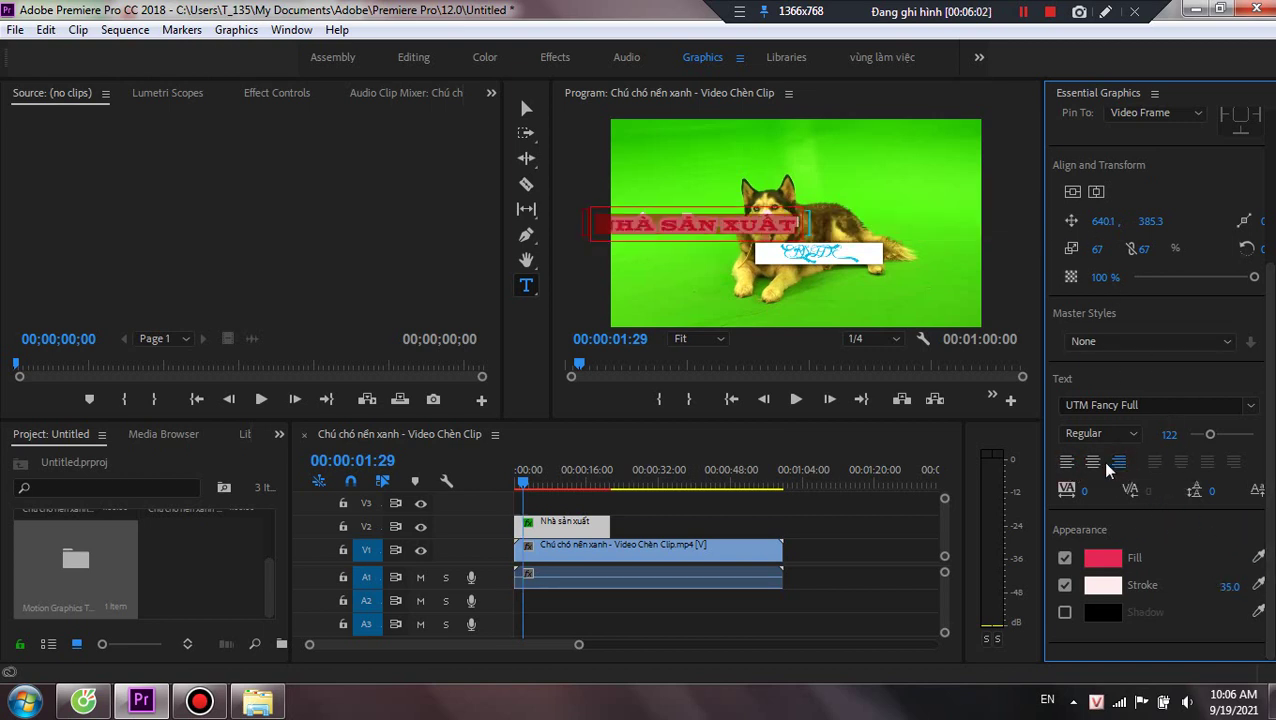
pyautogui.click(1093, 463)
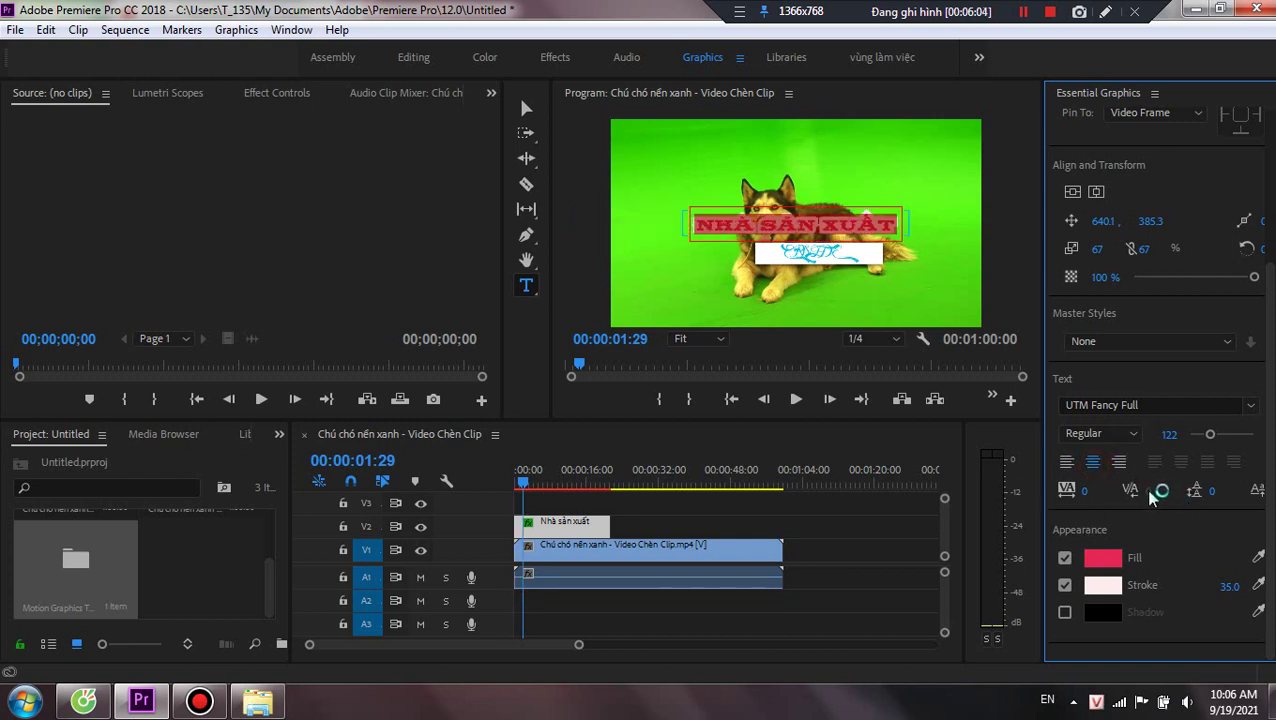
pyautogui.moveTo(1211, 436); pyautogui.dragTo(1220, 436)
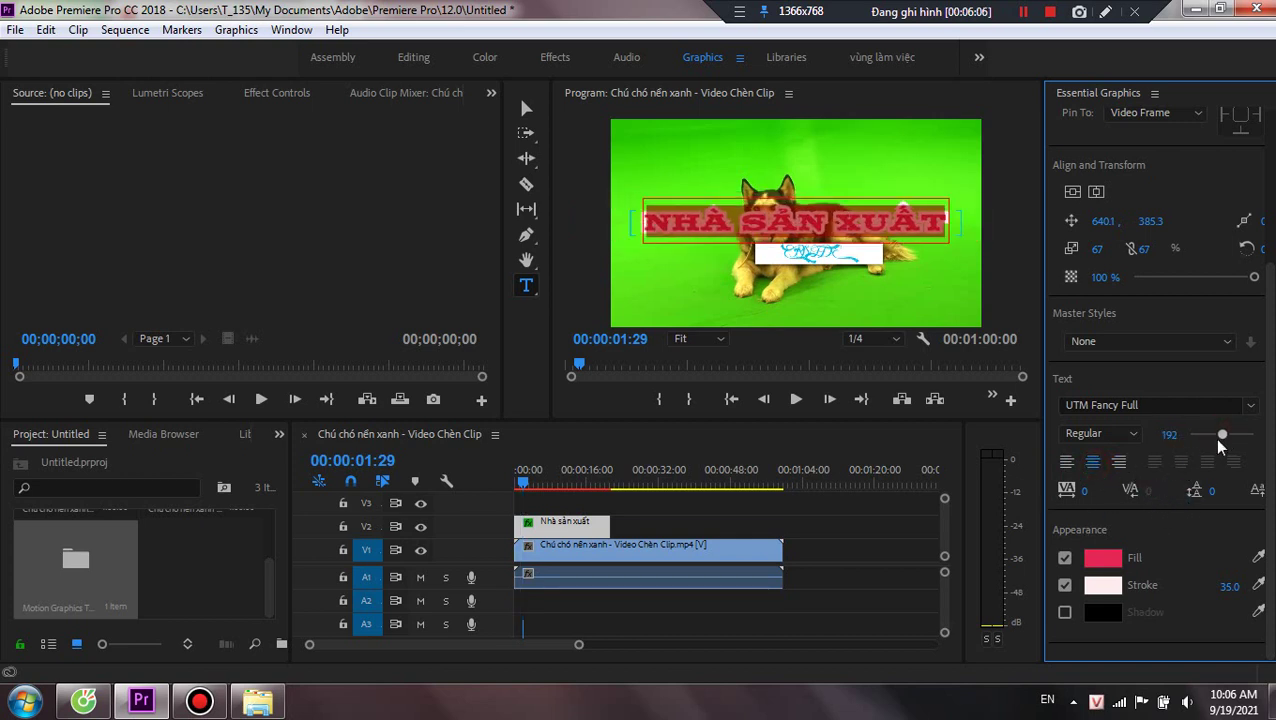
pyautogui.scroll(3, 1178, 380)
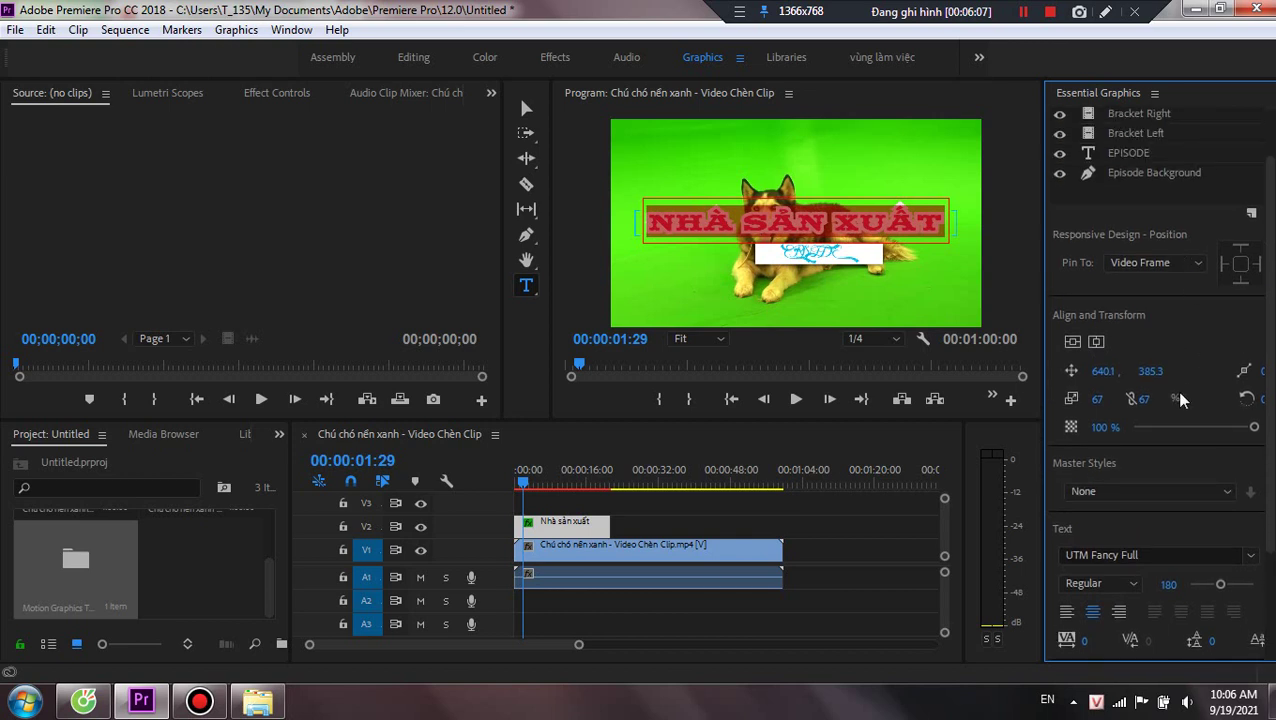
pyautogui.scroll(1, 1185, 372)
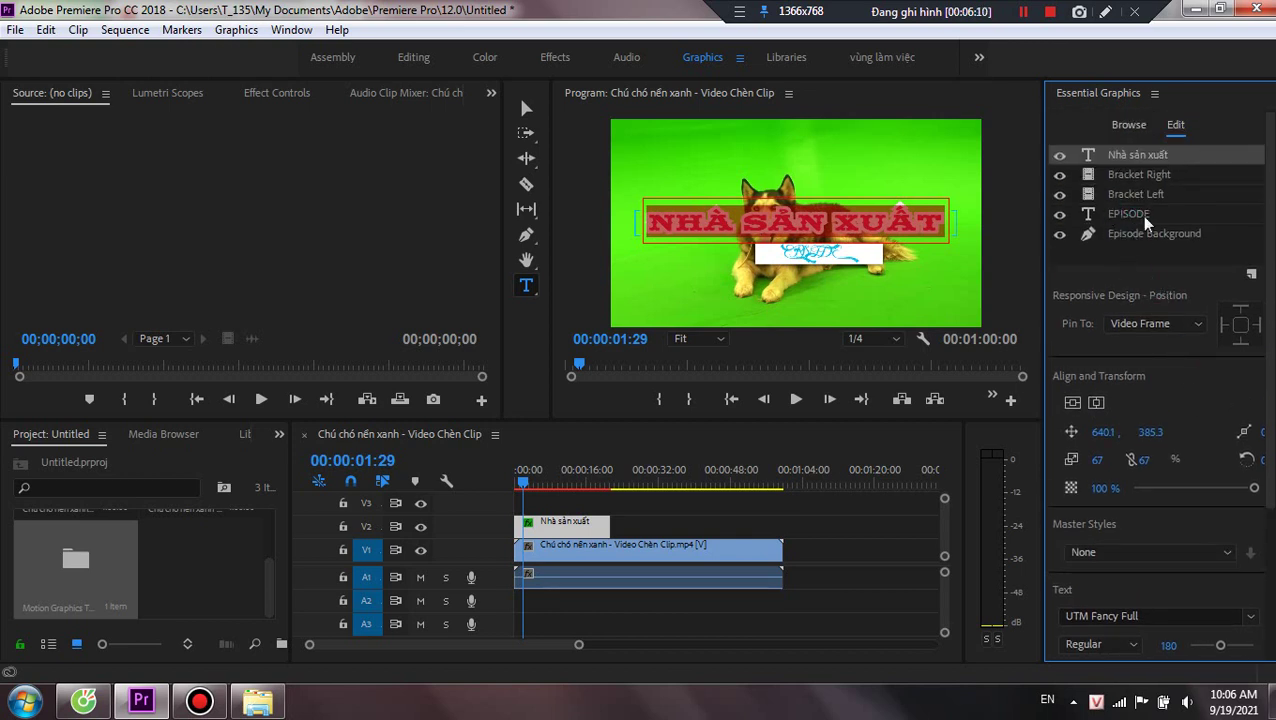
# Select the EPISODE text layer and replace its word with a sample person's name.
pyautogui.click(1147, 218)
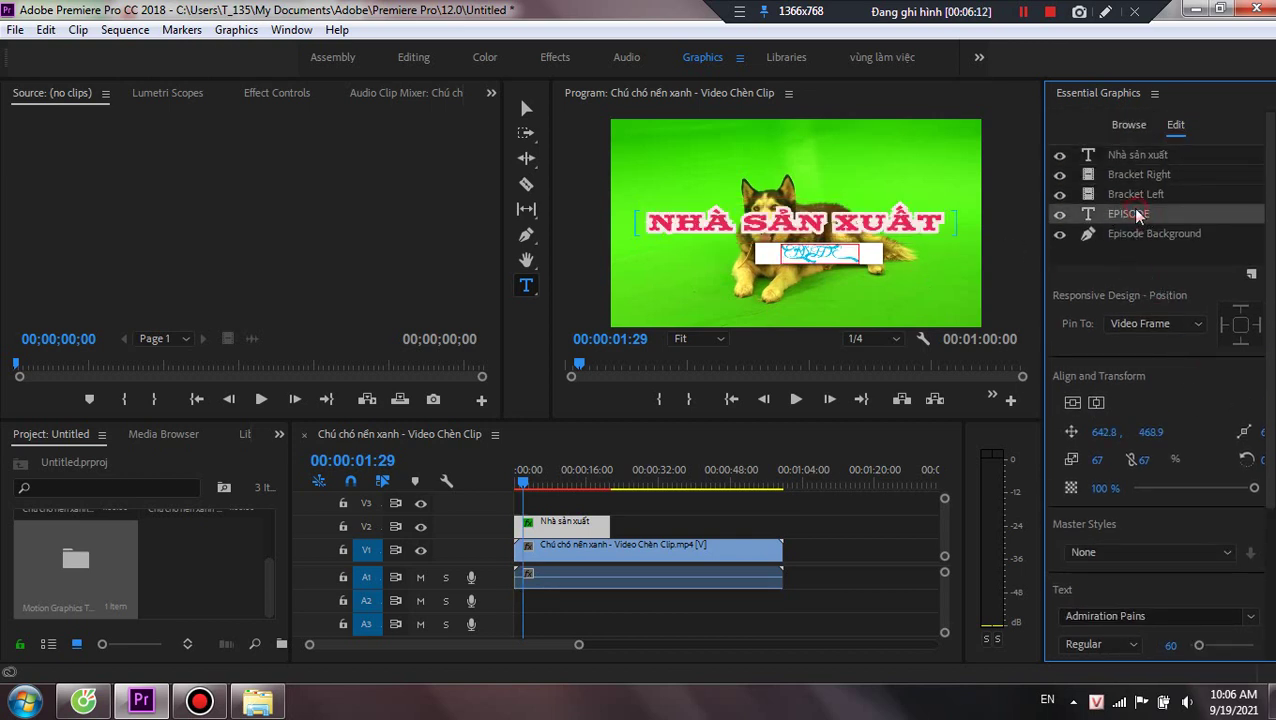
pyautogui.click(818, 253)
pyautogui.doubleClick(818, 253)
pyautogui.write('N')
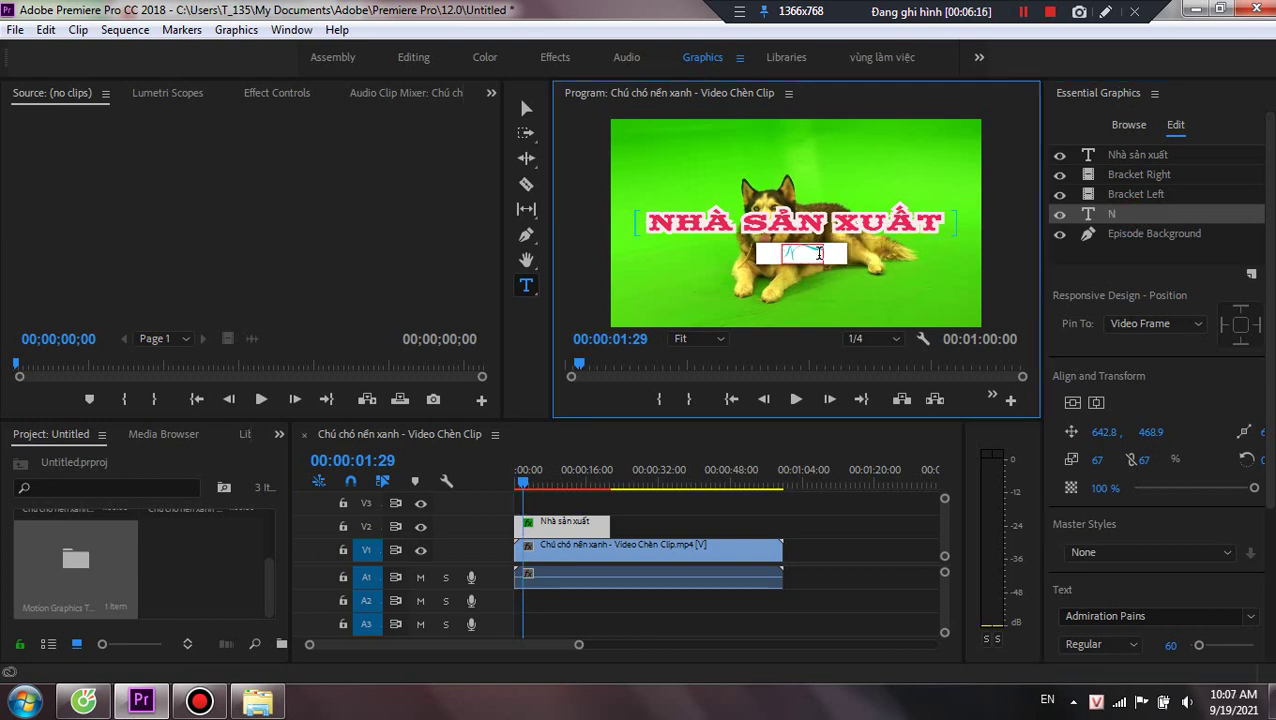
pyautogui.write('guyên V')
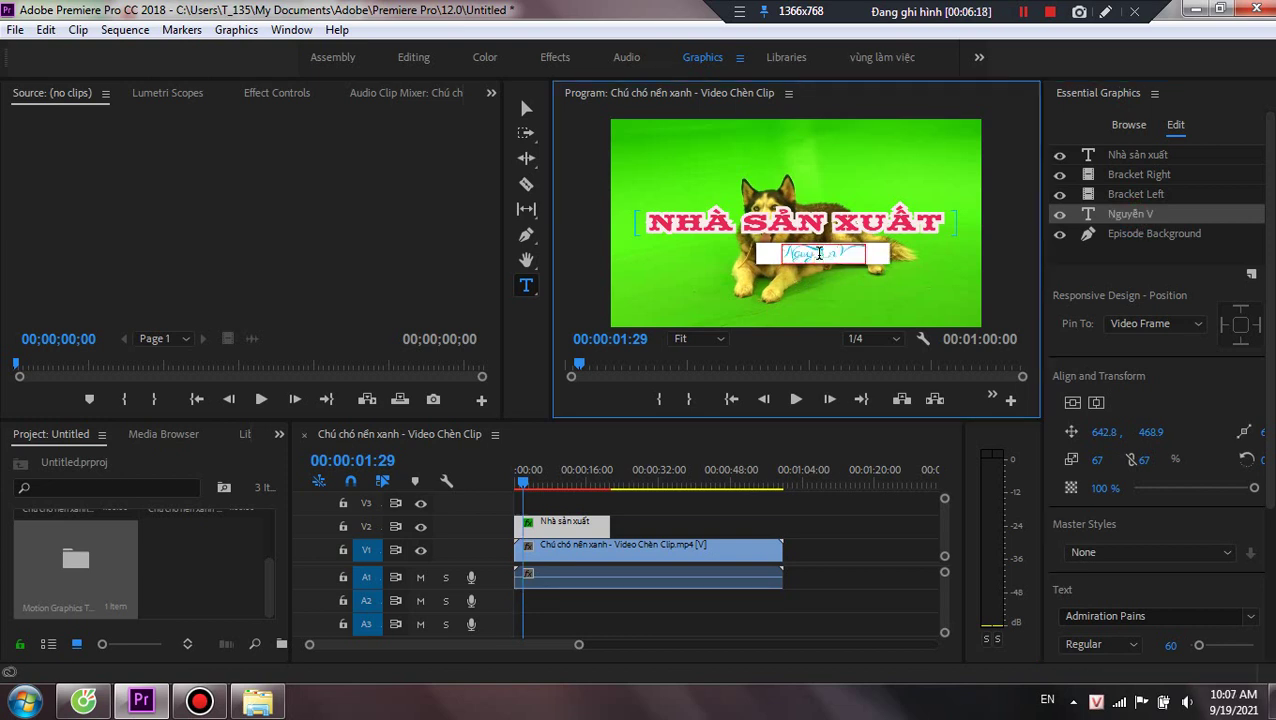
pyautogui.write(' A')
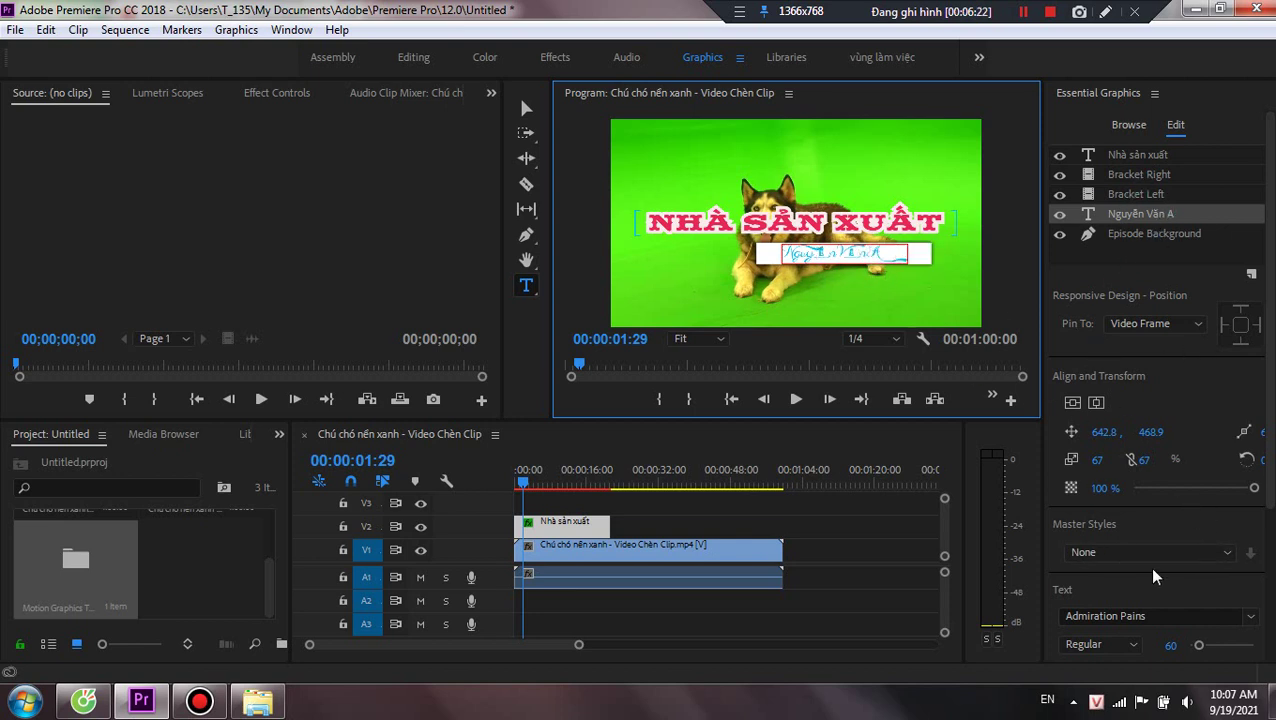
# Try several fonts on the name line and settle on UTM Copperplate.
pyautogui.click(1248, 617)
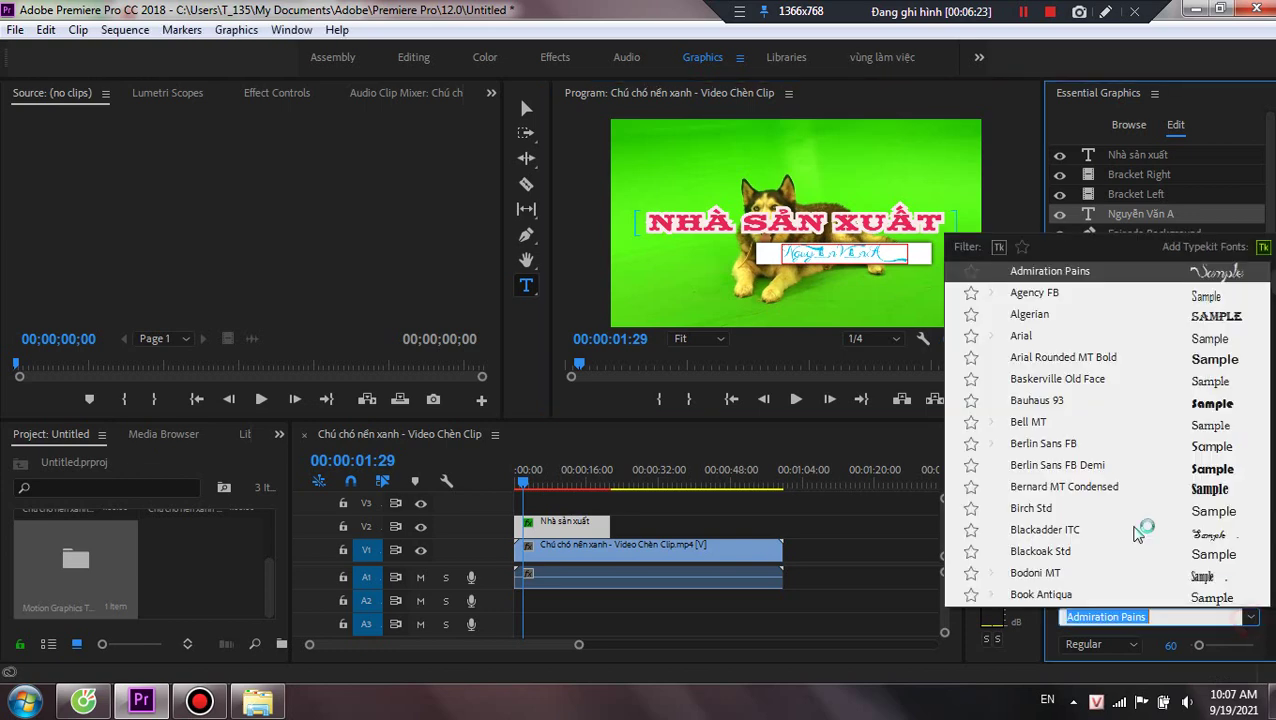
pyautogui.scroll(-10, 1060, 468)
pyautogui.scroll(-10, 1082, 456)
pyautogui.scroll(-15, 1087, 459)
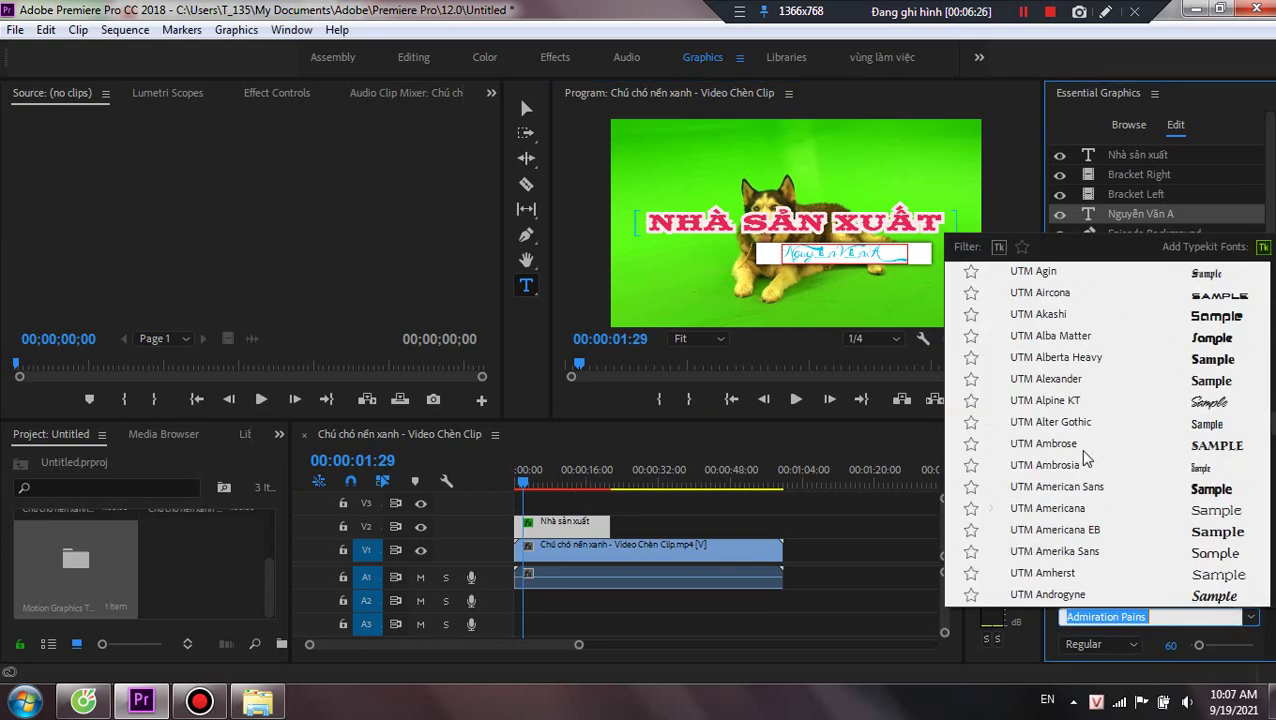
pyautogui.scroll(-10, 1087, 459)
pyautogui.click(1040, 487)
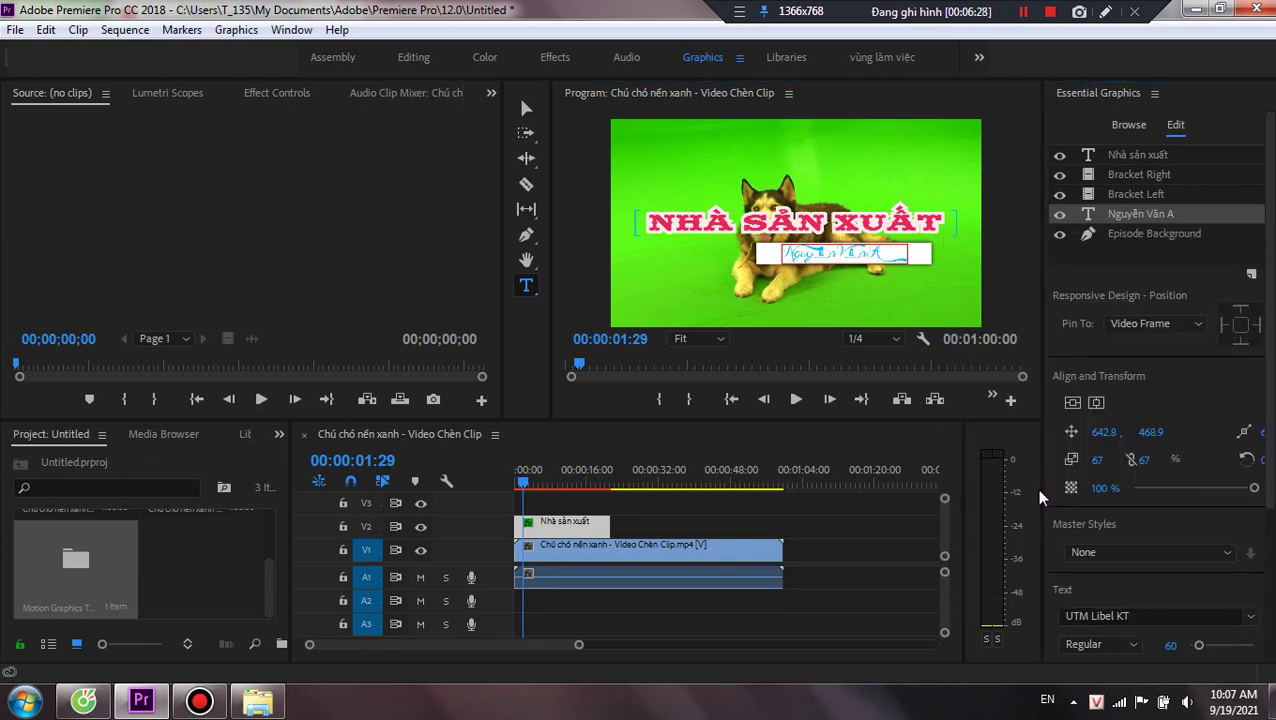
pyautogui.click(1136, 197)
pyautogui.click(1137, 215)
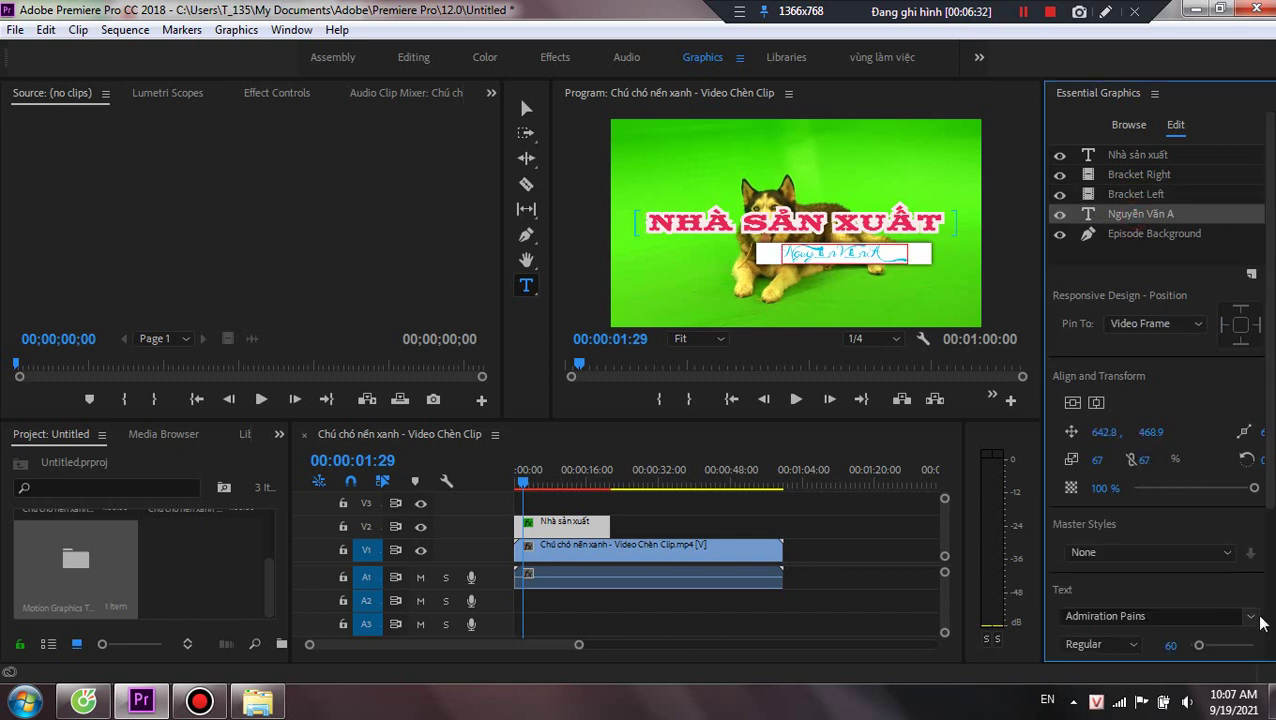
pyautogui.click(1251, 617)
pyautogui.click(1094, 468)
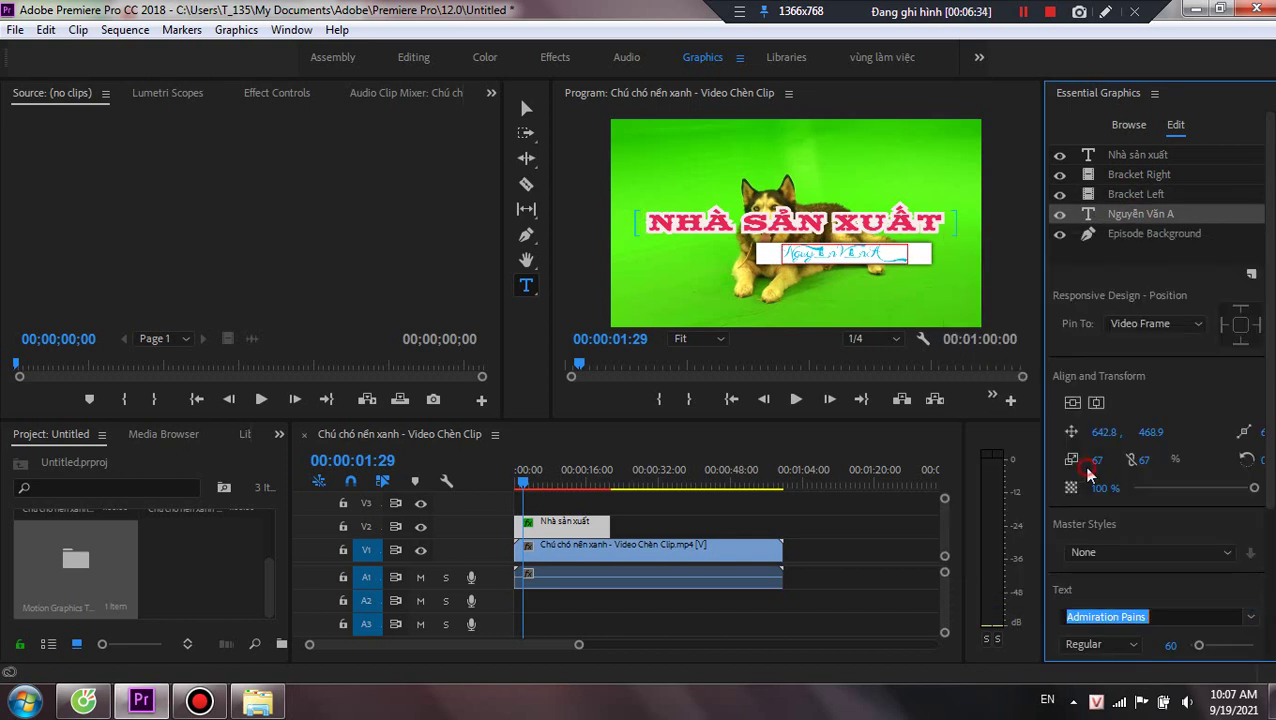
pyautogui.click(1251, 617)
pyautogui.scroll(-10, 1131, 490)
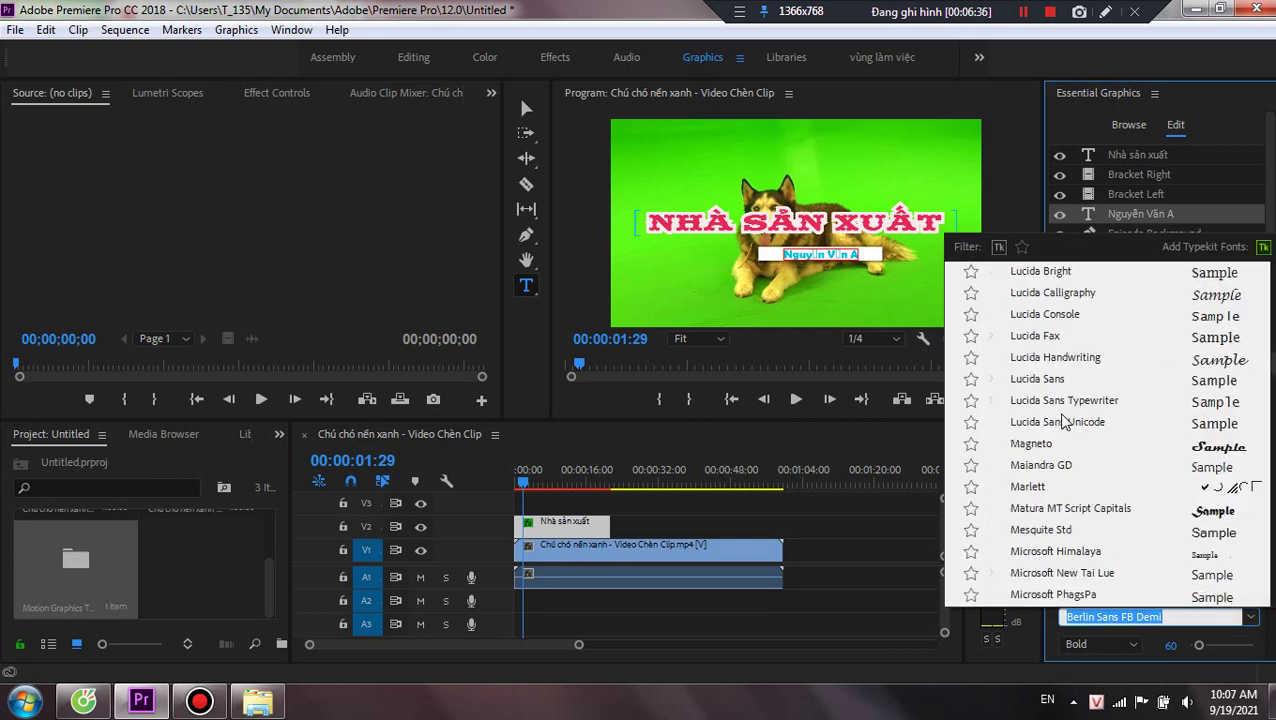
pyautogui.scroll(-10, 1090, 415)
pyautogui.scroll(-10, 1078, 435)
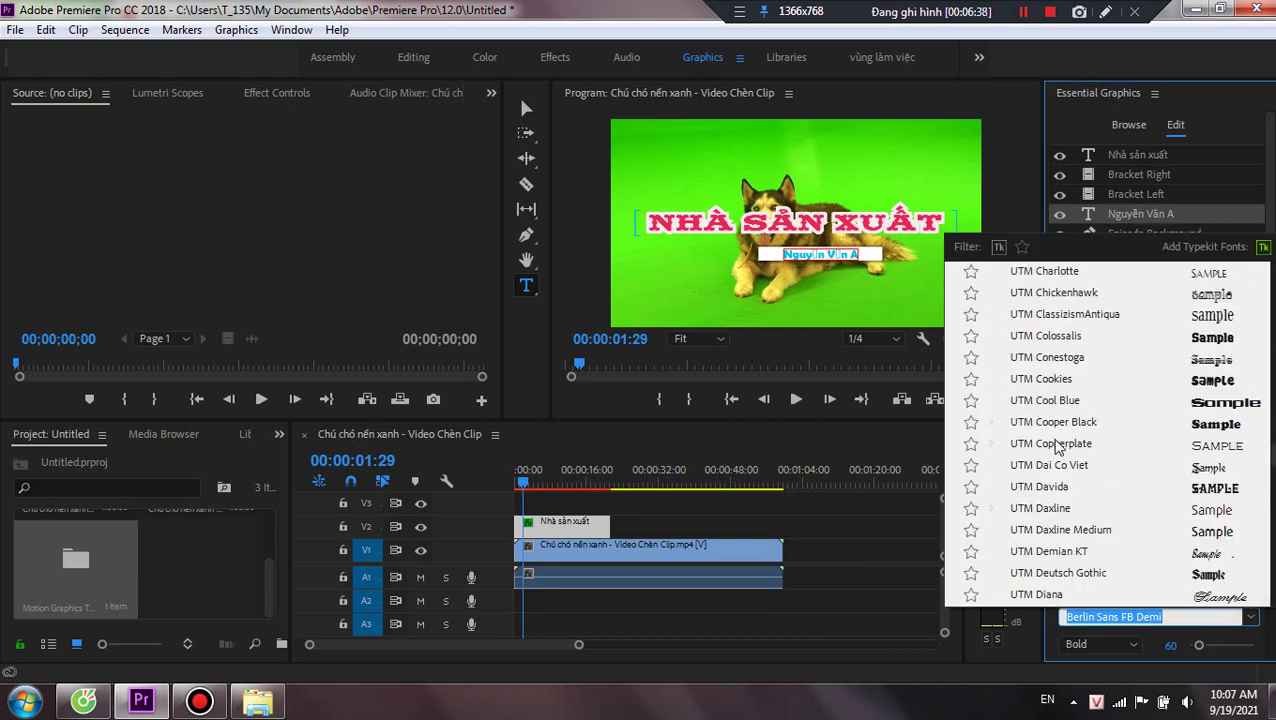
pyautogui.click(1057, 444)
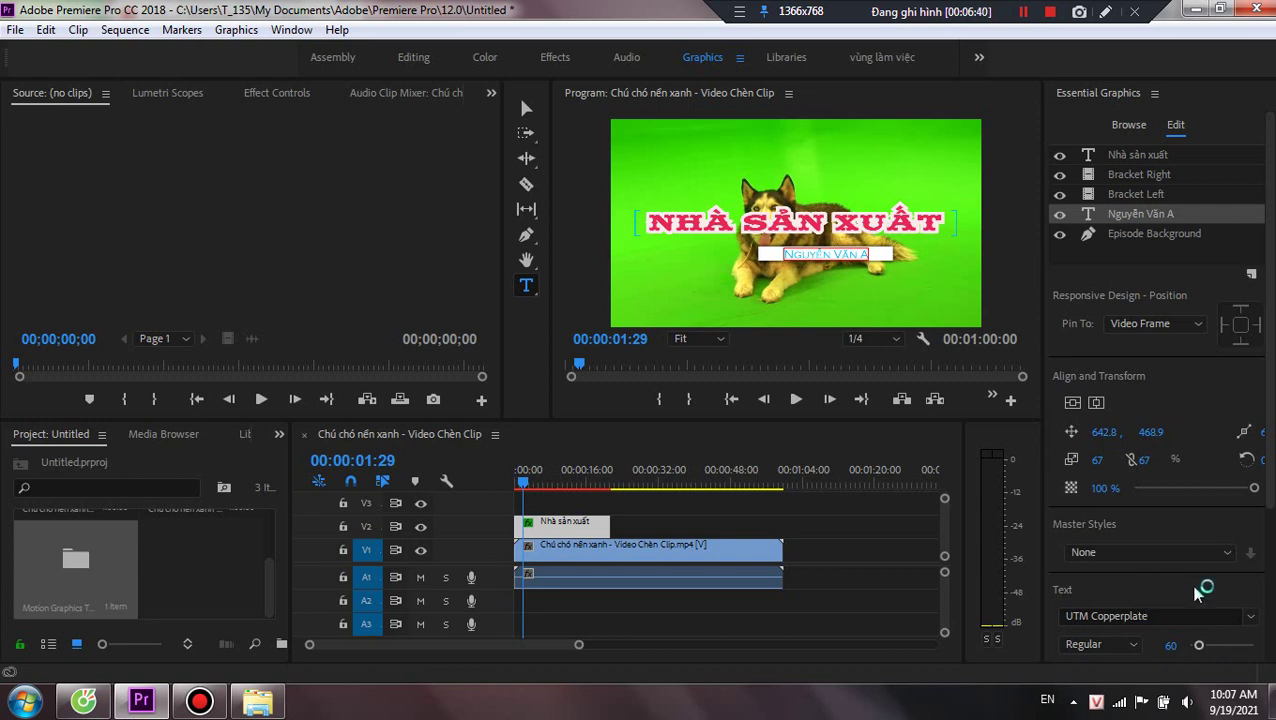
# Make the name Bold at size 88 and shift it right to X 694.8.
pyautogui.click(1120, 645)
pyautogui.click(1104, 622)
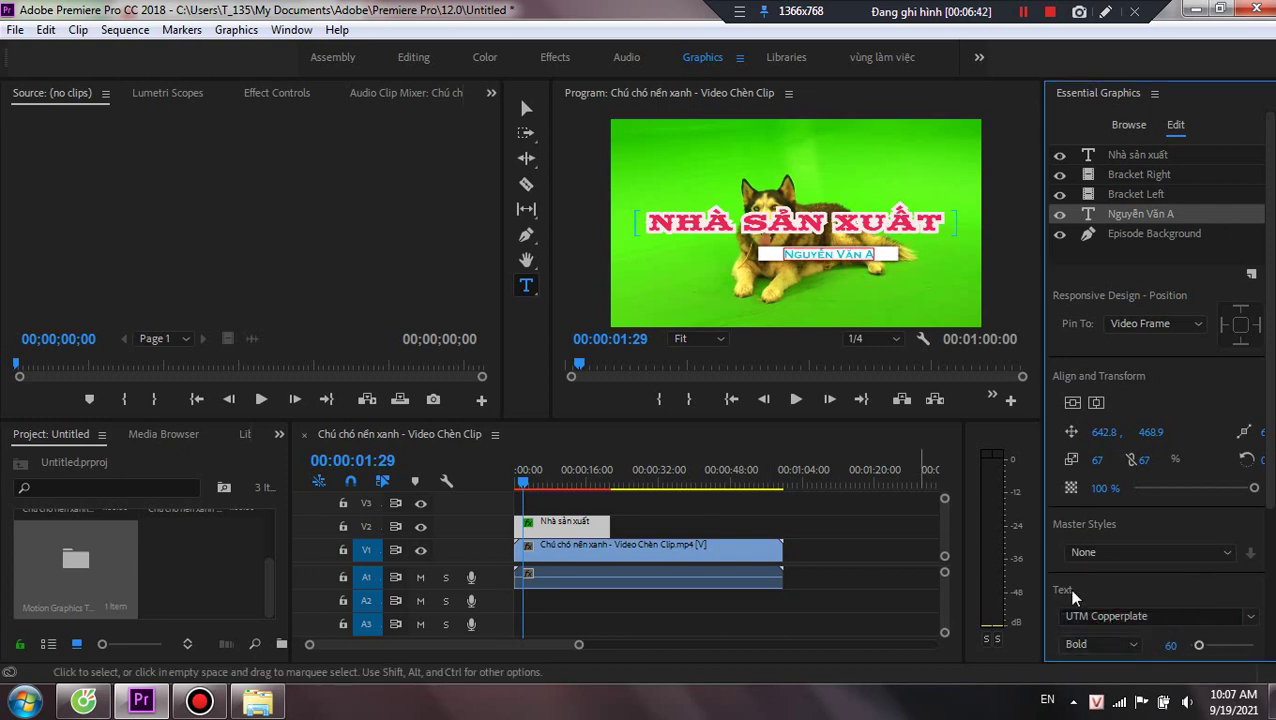
pyautogui.moveTo(1199, 645); pyautogui.dragTo(1204, 647)
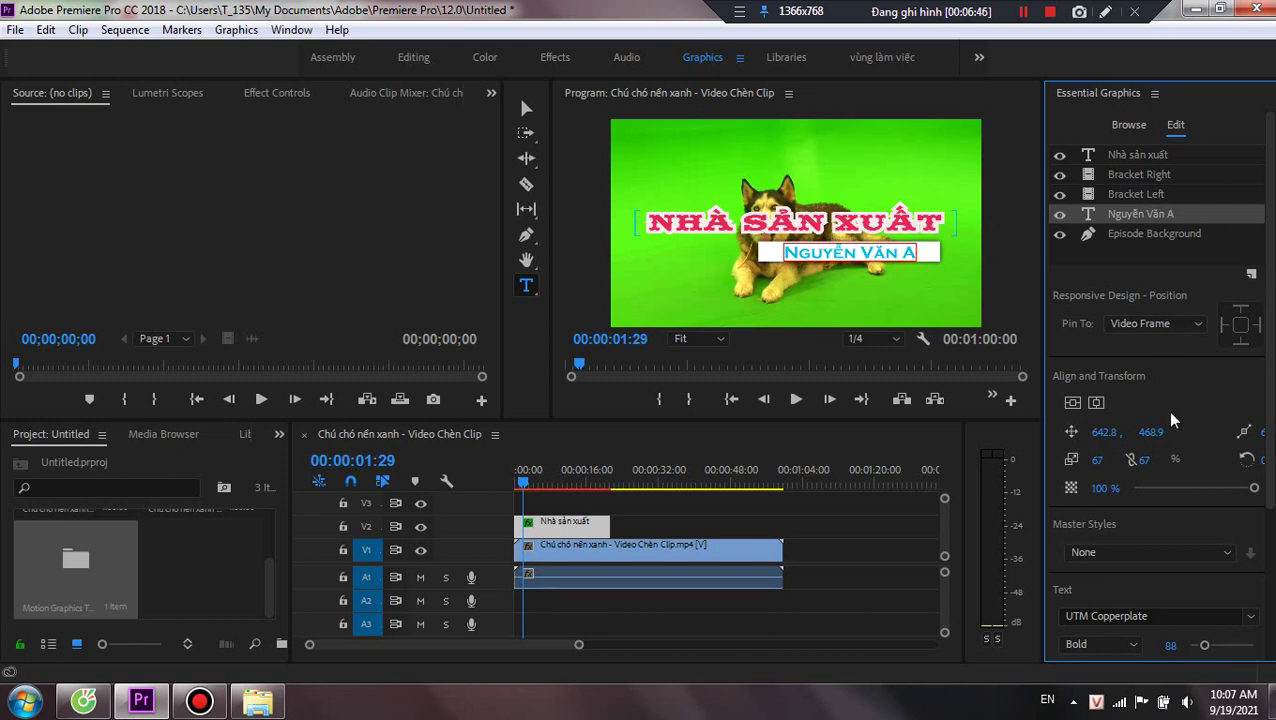
pyautogui.scroll(-1, 1166, 411)
pyautogui.scroll(-1, 1188, 361)
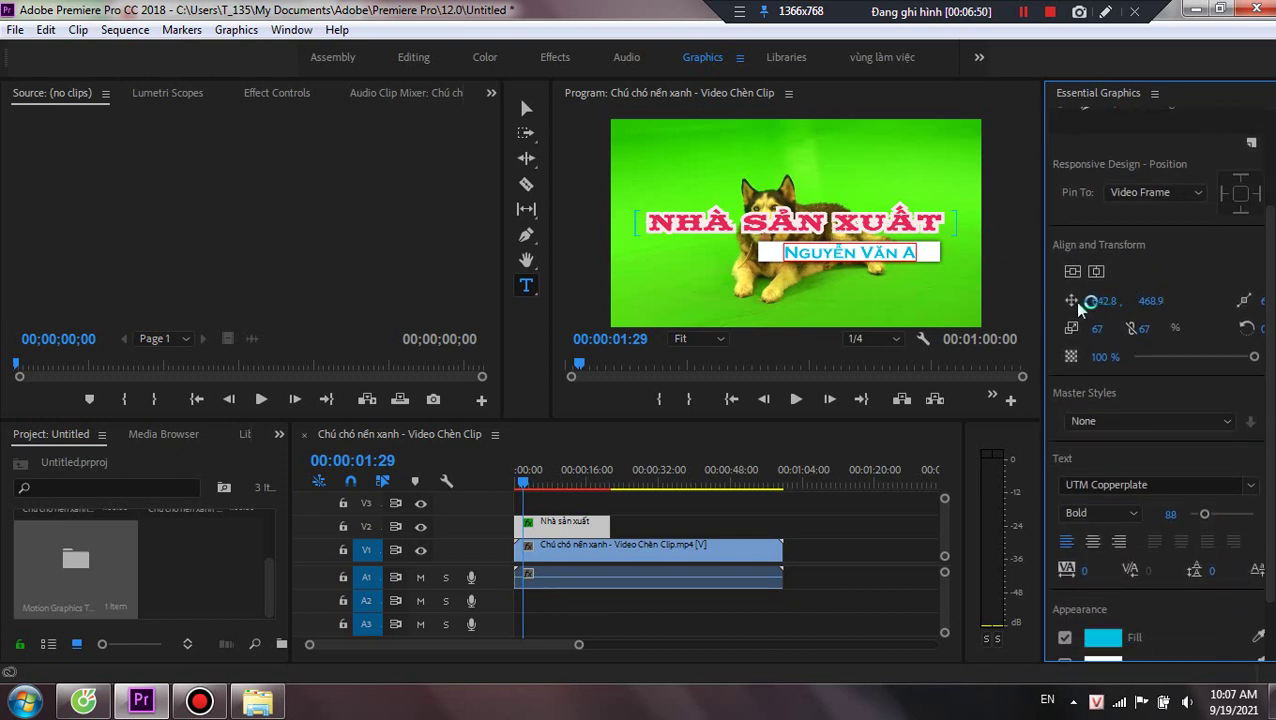
pyautogui.moveTo(1103, 300); pyautogui.dragTo(1153, 300)
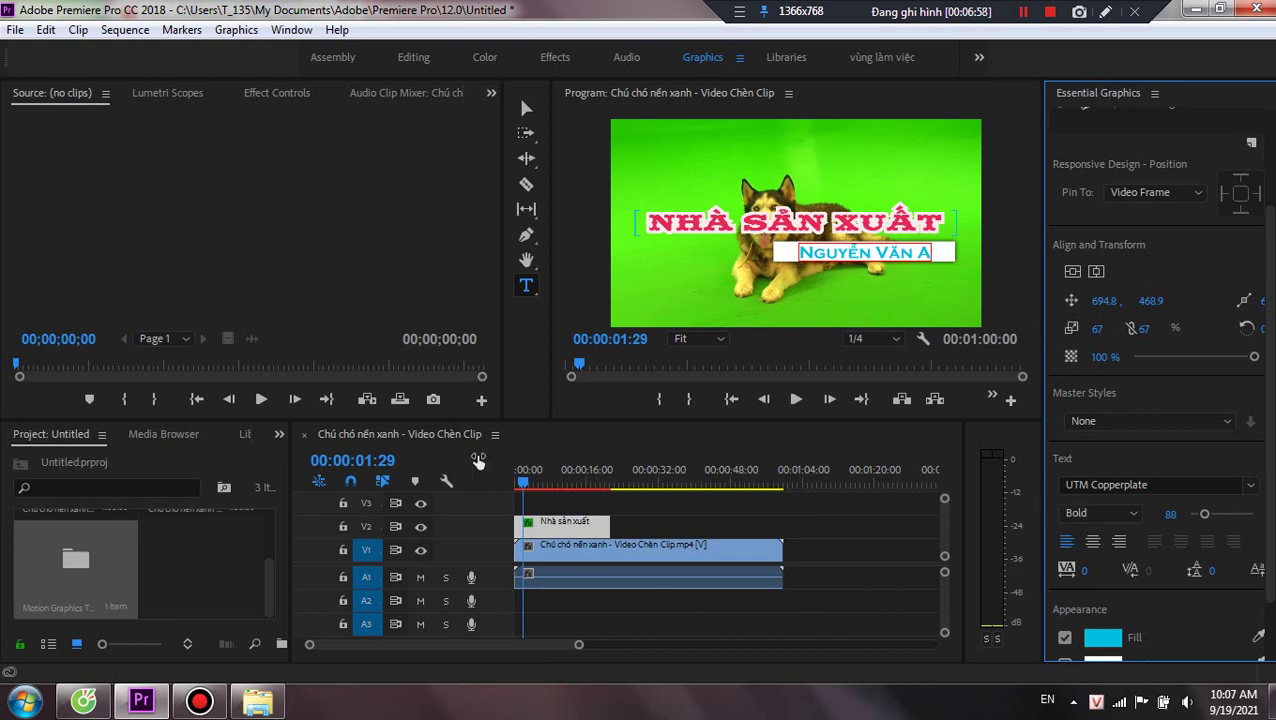
# Move the playhead back to the start of the sequence.
pyautogui.click(518, 488)
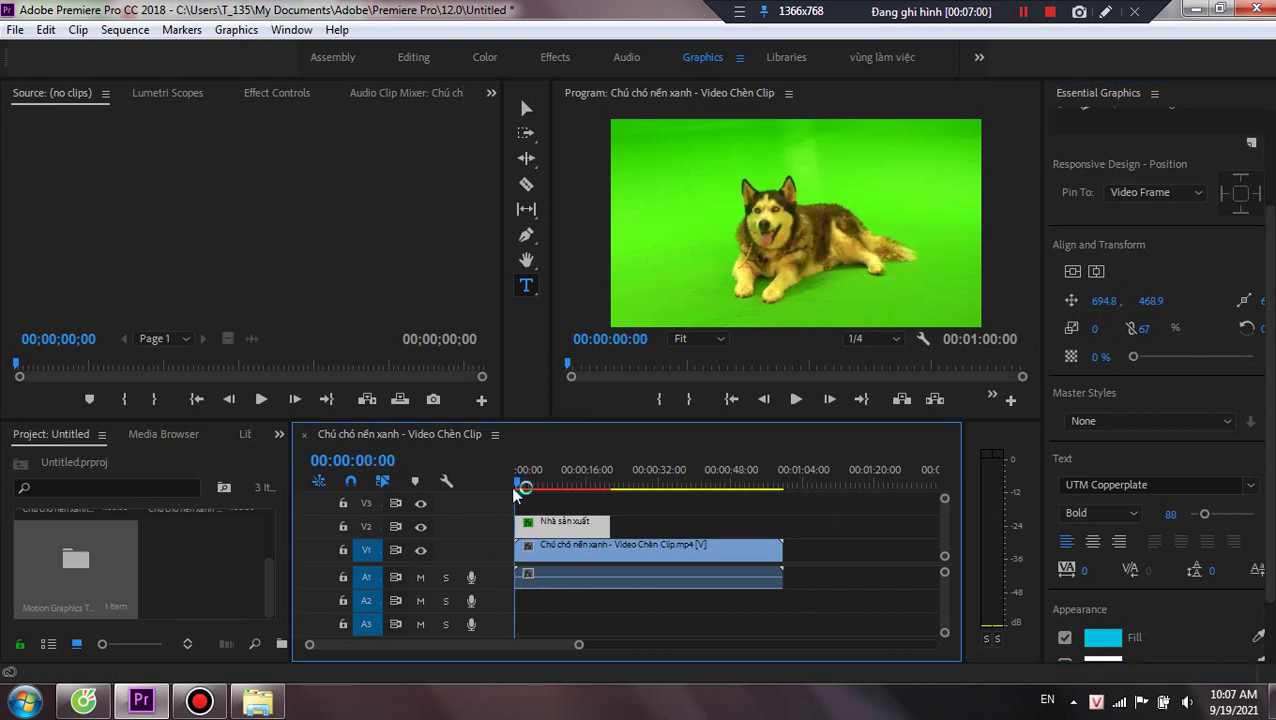
pyautogui.scroll(-1, 1182, 390)
pyautogui.scroll(3, 1124, 250)
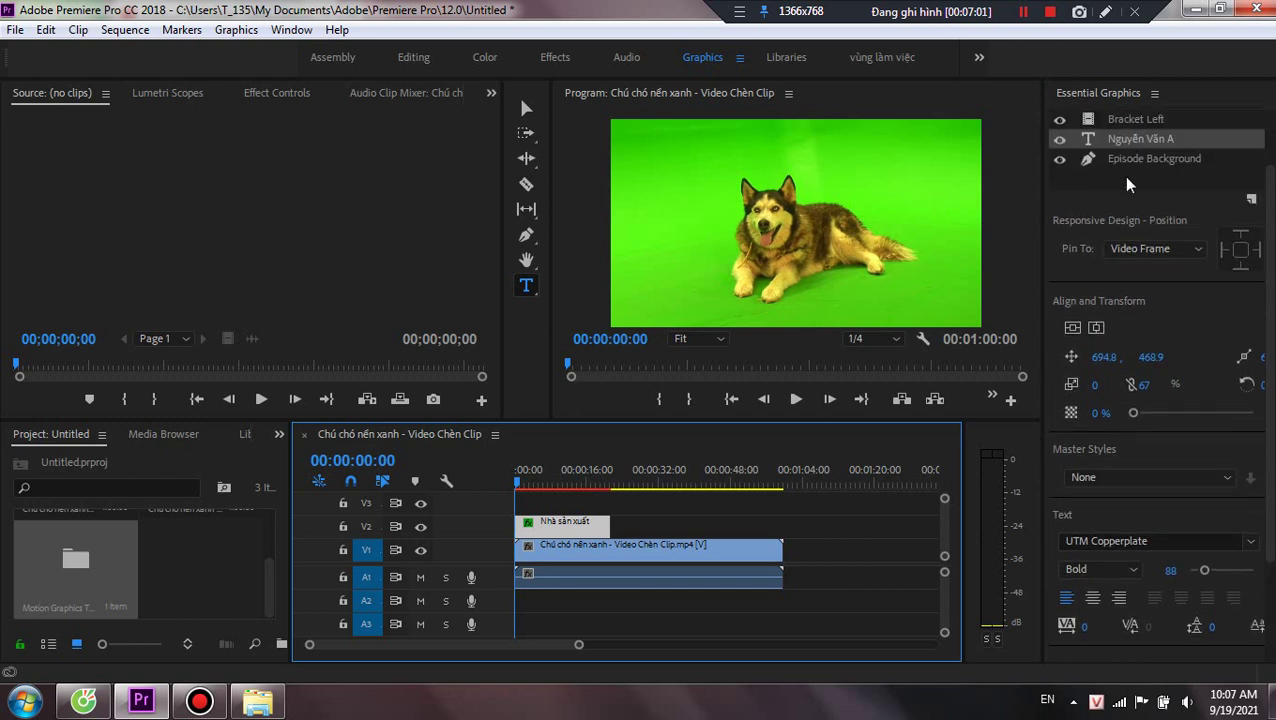
pyautogui.scroll(2, 1125, 150)
# Show the Credits folder templates in the Essential Graphics Browse panel.
pyautogui.click(1128, 125)
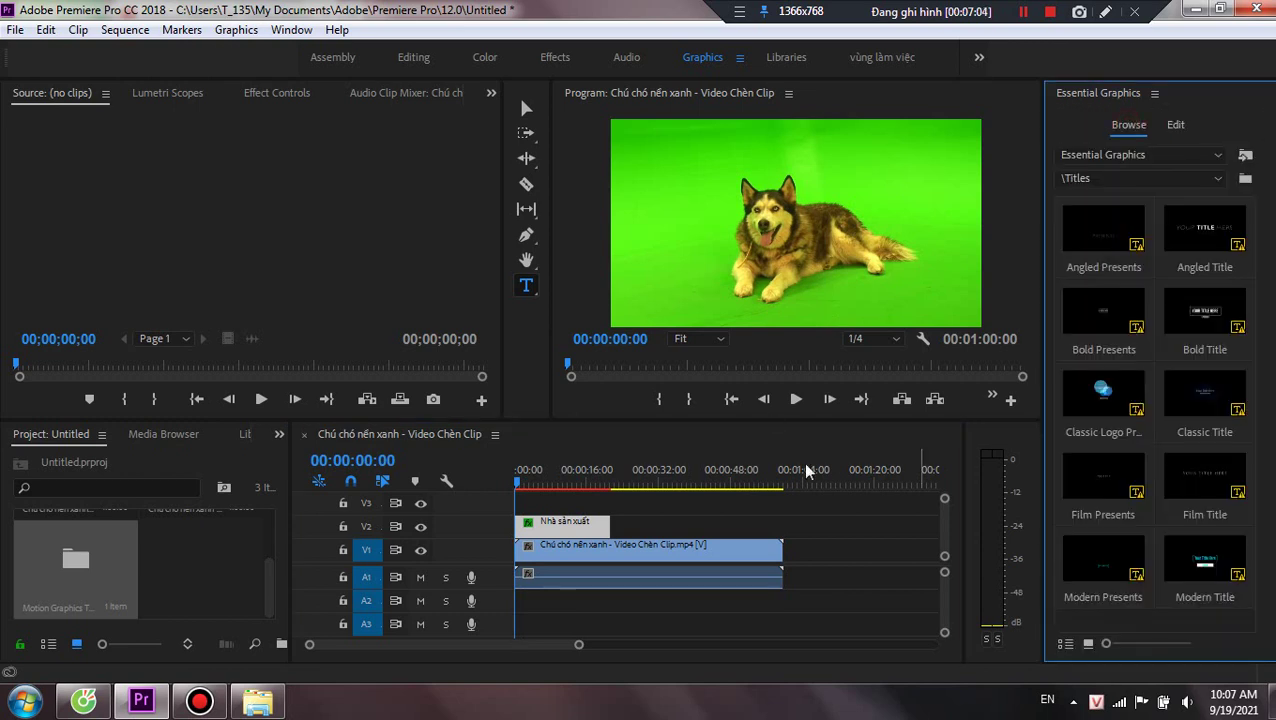
pyautogui.click(1217, 158)
pyautogui.click(1212, 178)
pyautogui.click(1210, 176)
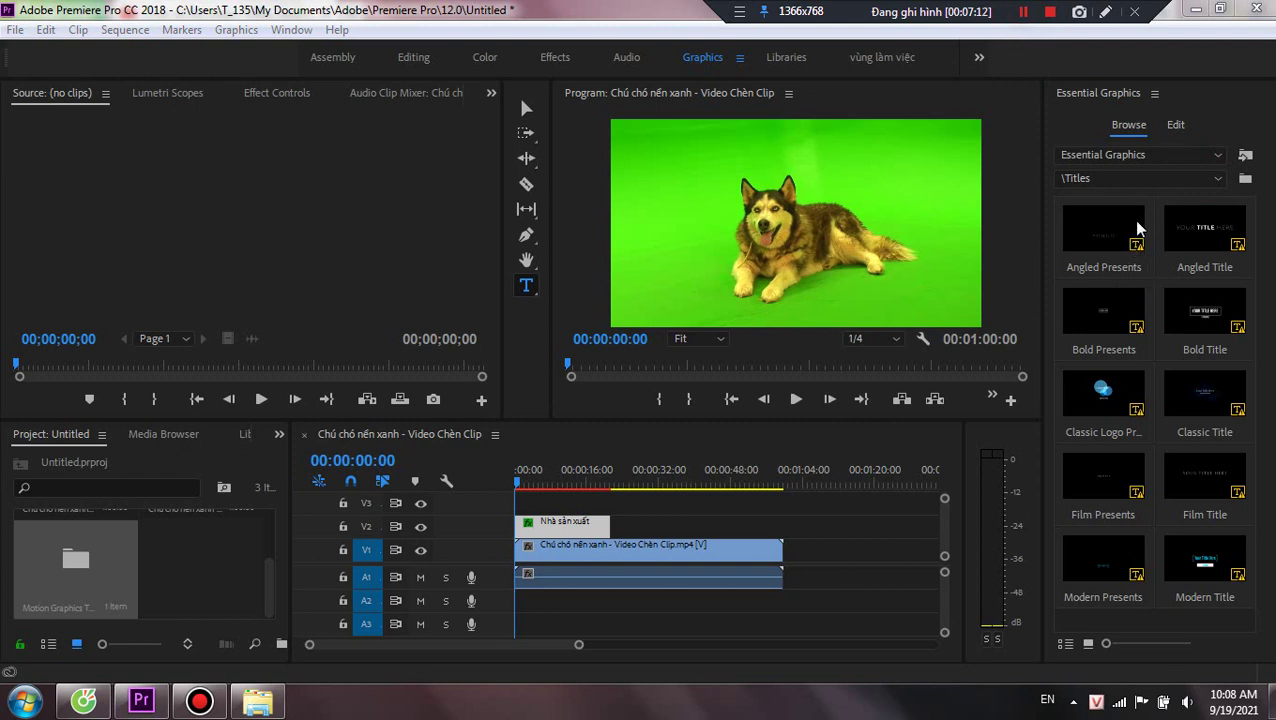
pyautogui.click(1180, 178)
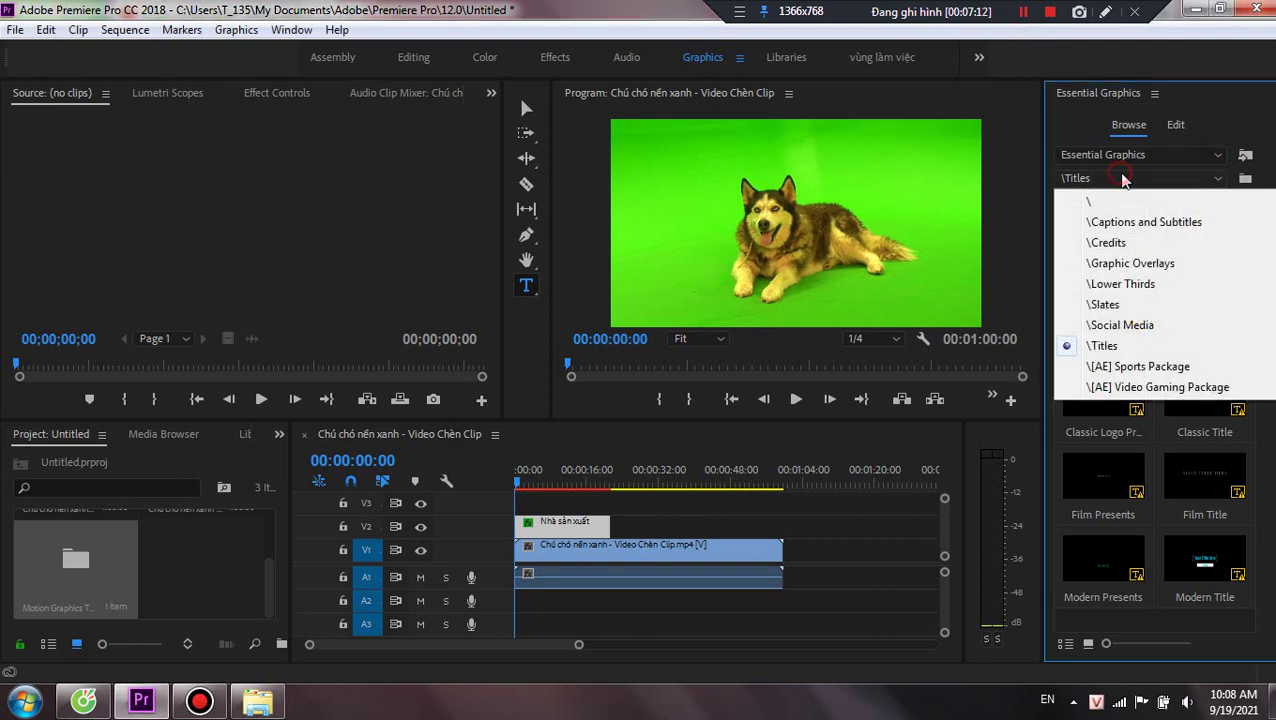
pyautogui.click(1175, 243)
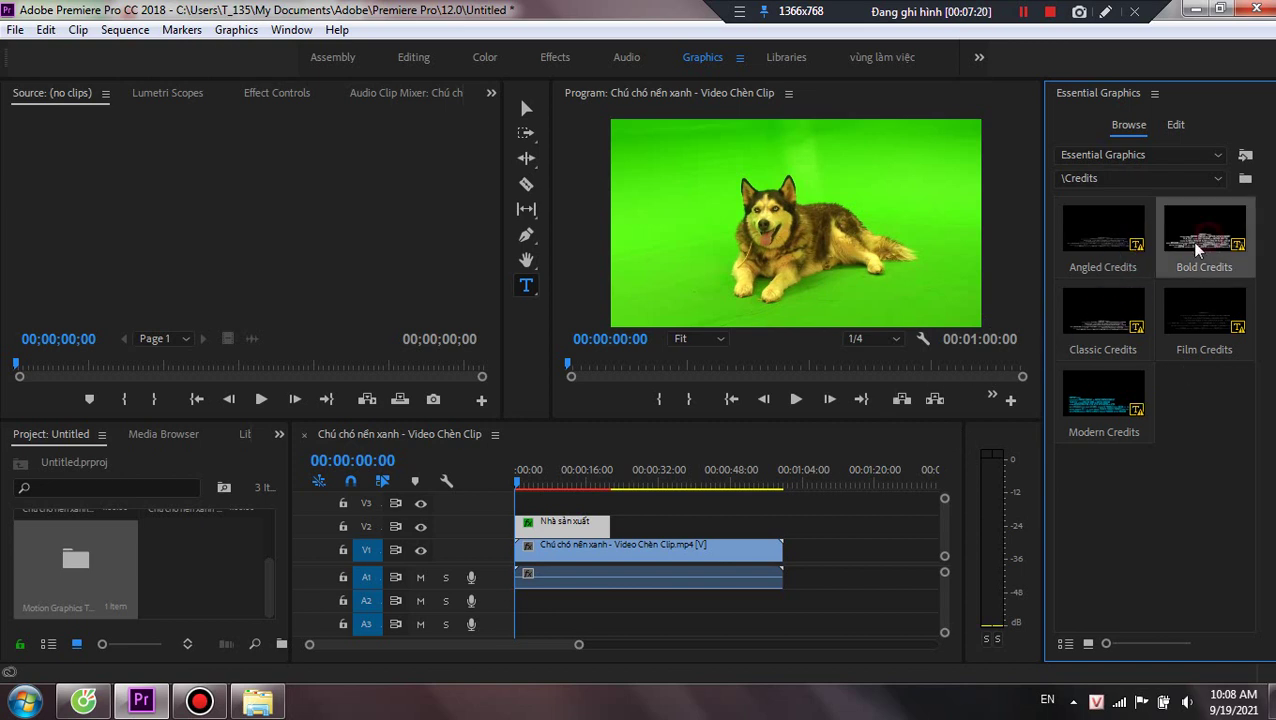
# Place Bold Credits at the end of track V2, accepting the font warnings.
pyautogui.moveTo(776, 474); pyautogui.dragTo(771, 527)
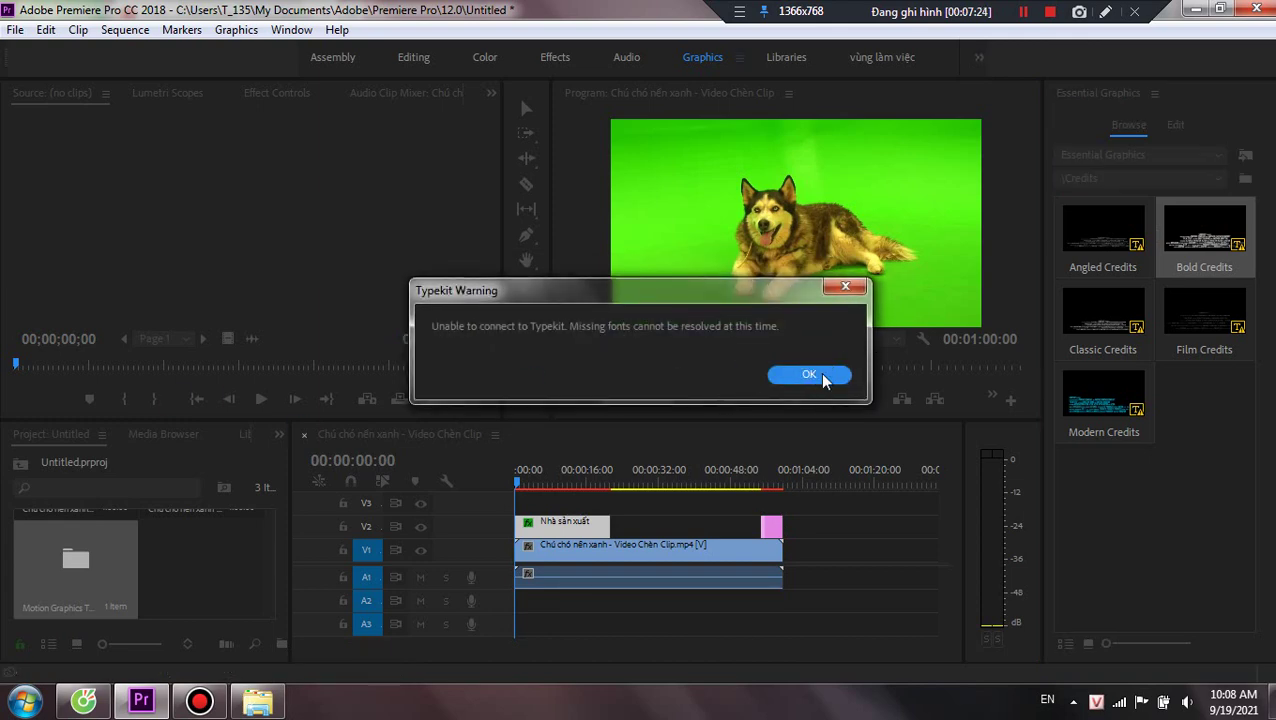
pyautogui.click(819, 375)
pyautogui.click(906, 95)
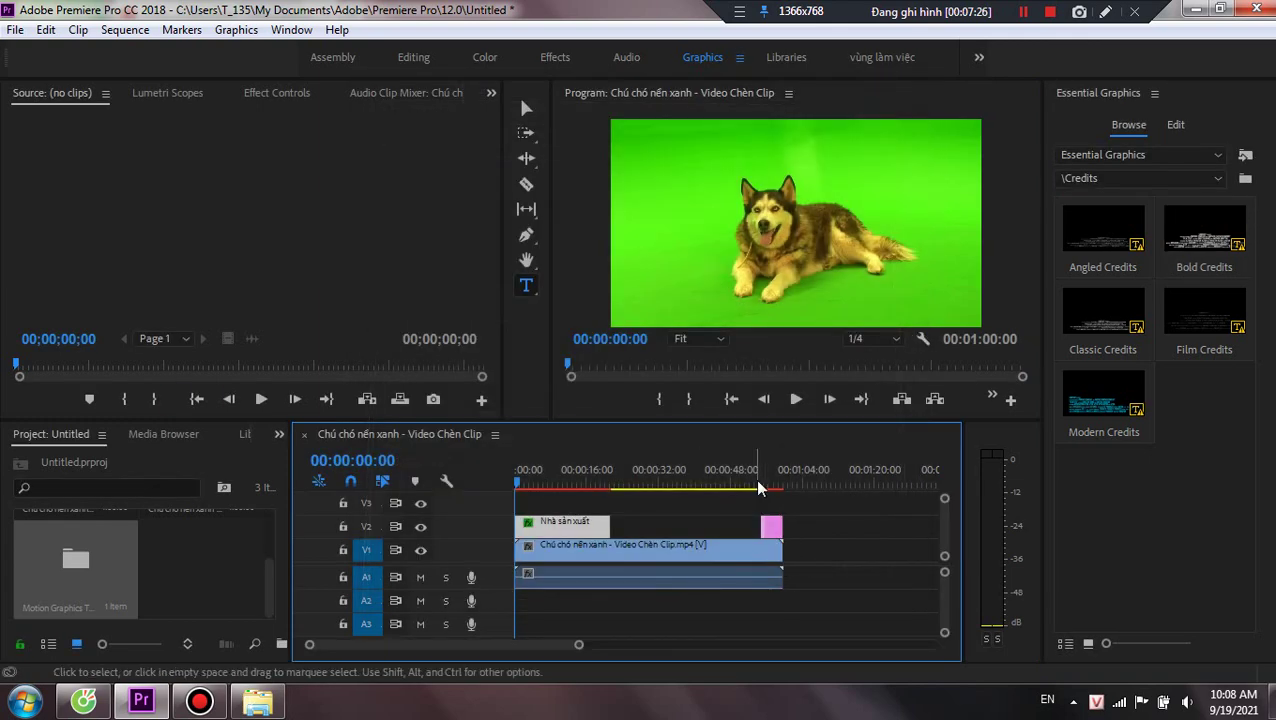
# Preview the credits playing from about 53 seconds.
pyautogui.moveTo(517, 488); pyautogui.dragTo(757, 500)
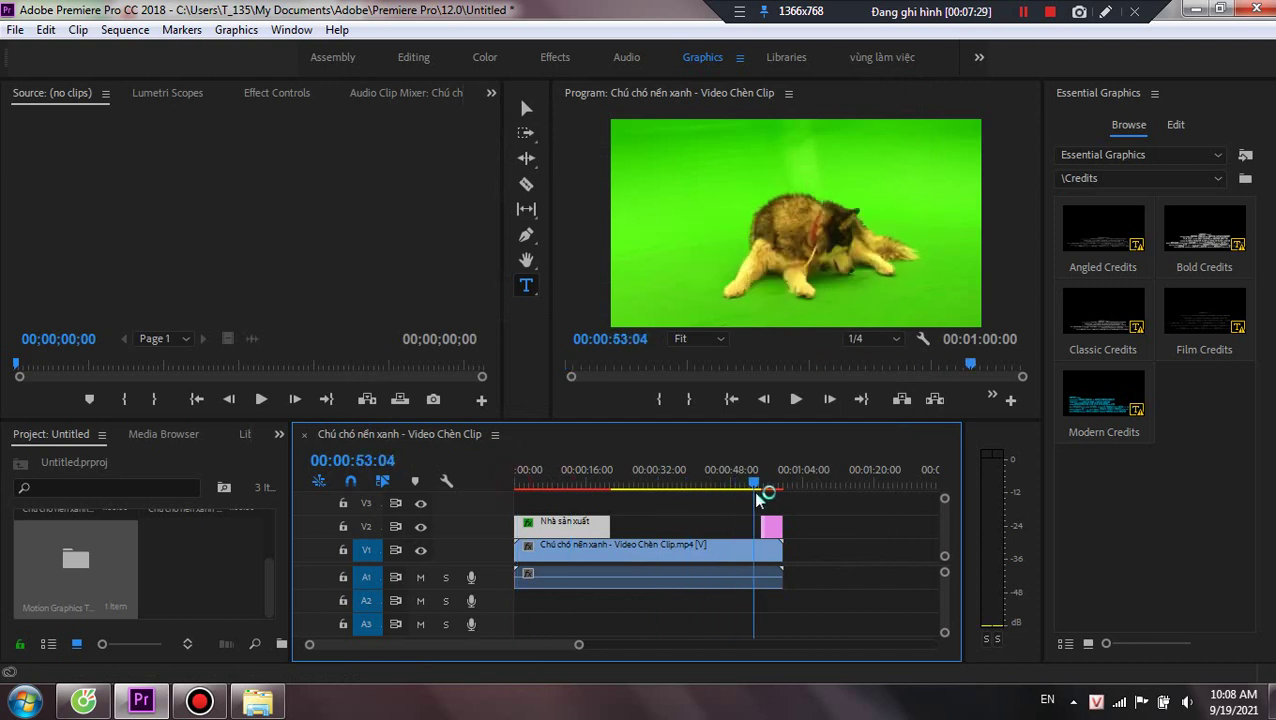
pyautogui.click(796, 399)
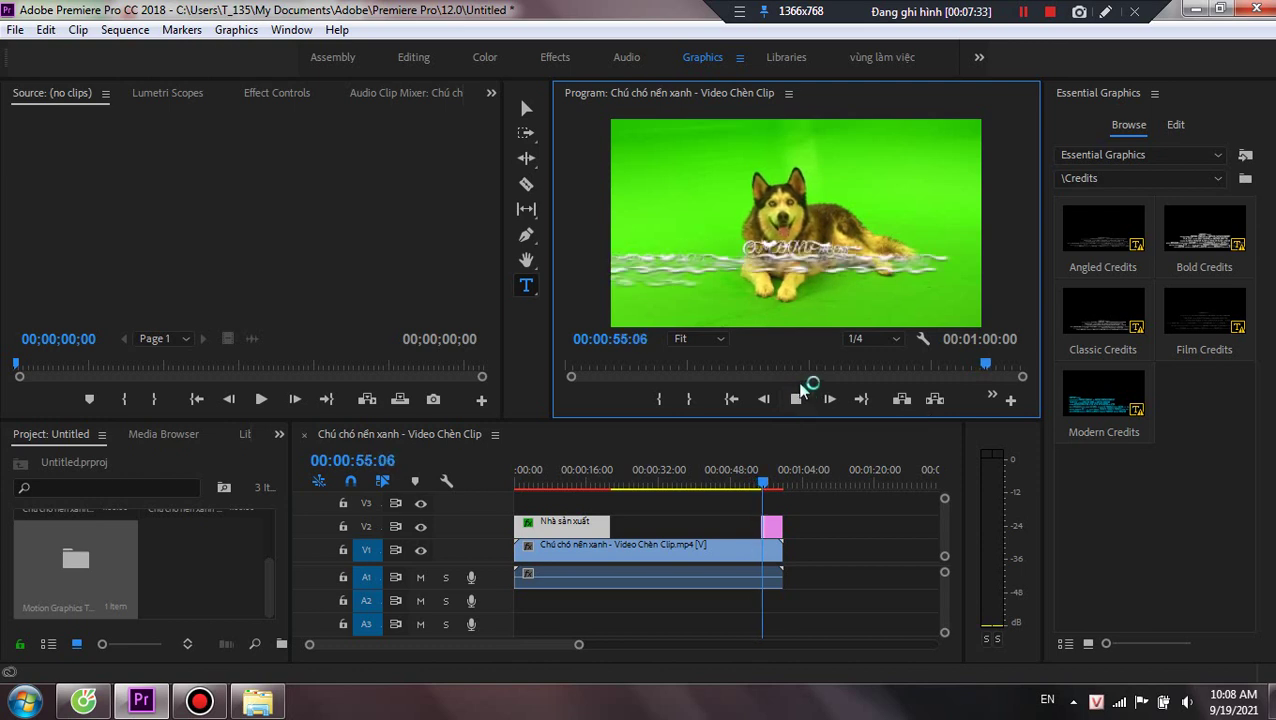
pyautogui.click(795, 403)
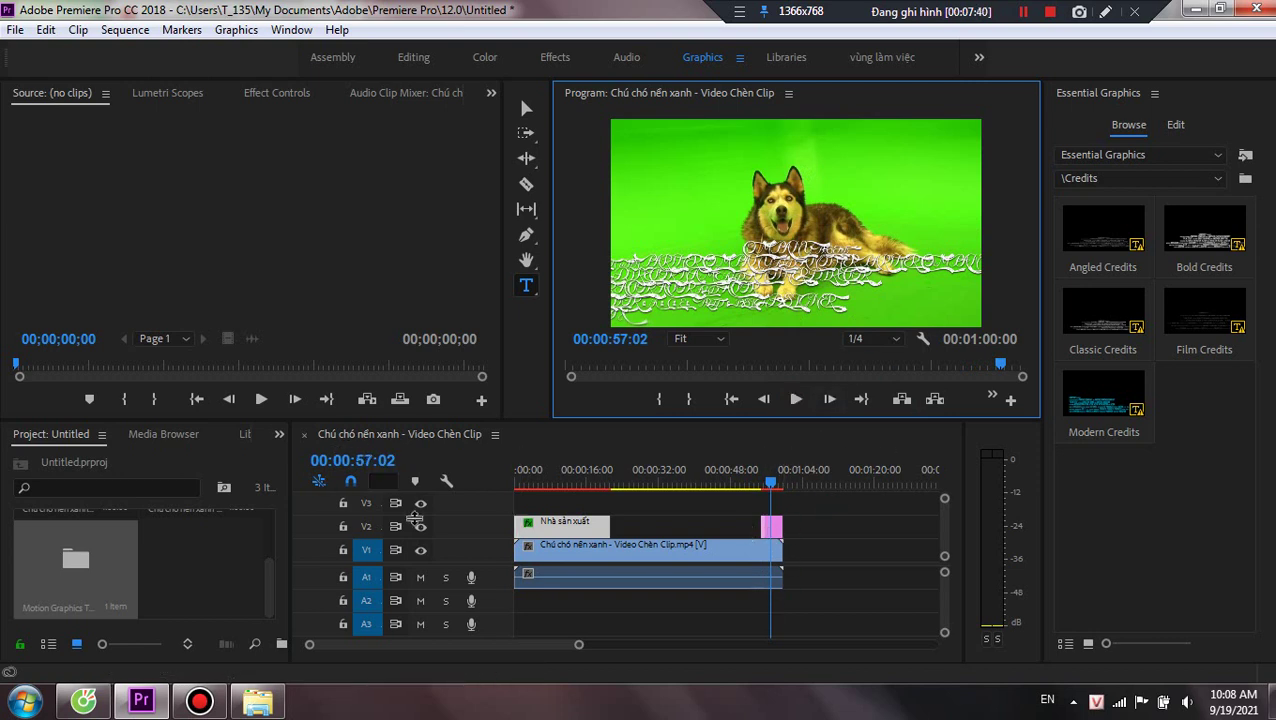
# Delete the IN ASSOCIATION, FILM TITLE and MUSIC BY layers from the credits graphic.
pyautogui.click(773, 528)
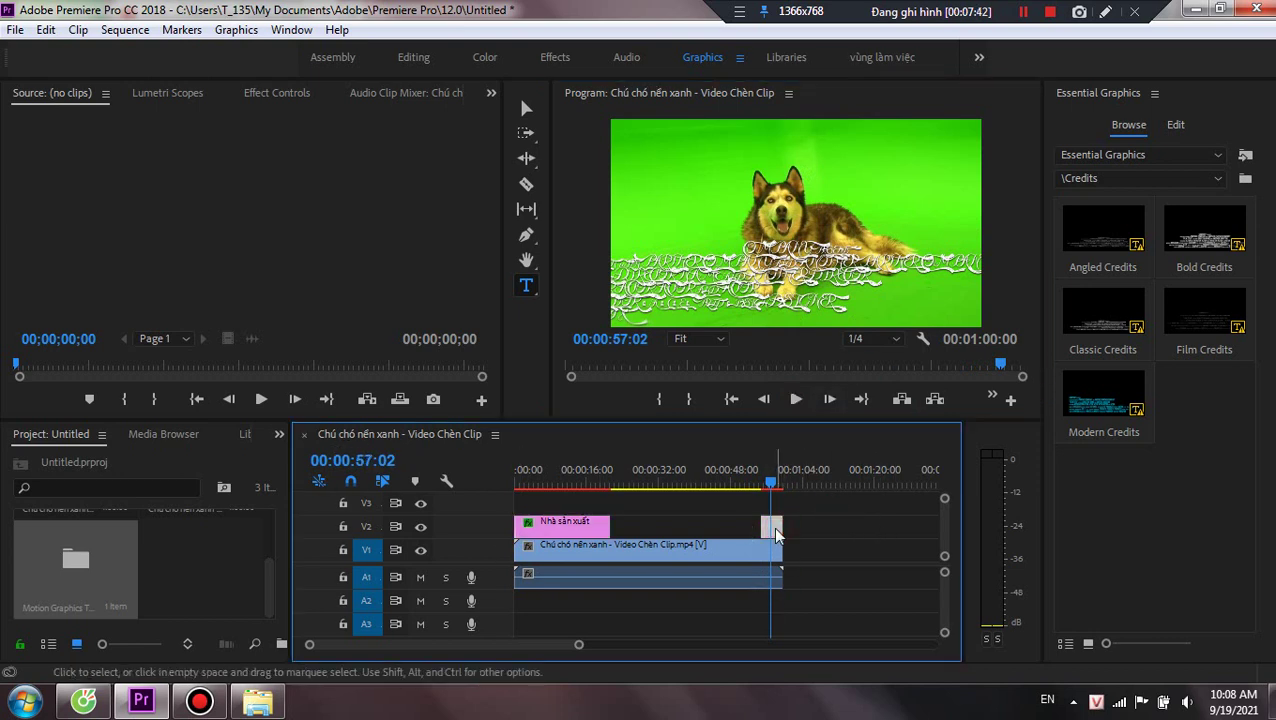
pyautogui.click(1176, 163)
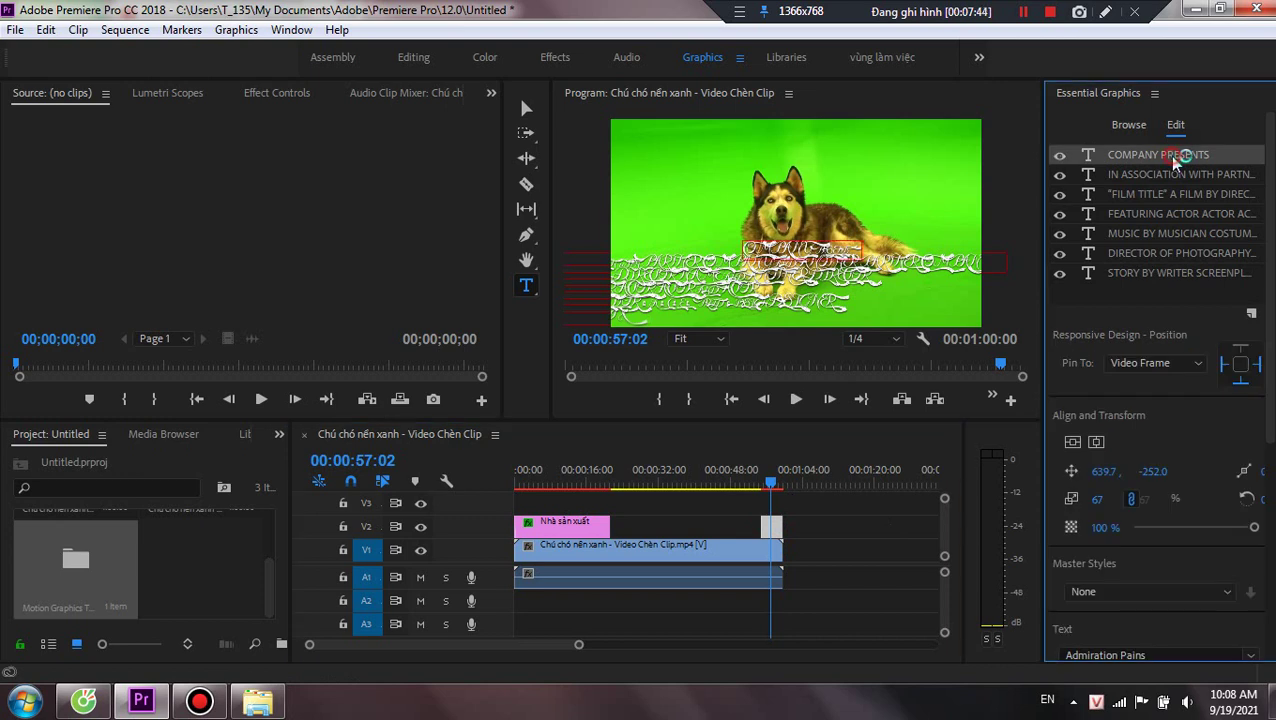
pyautogui.click(1164, 178)
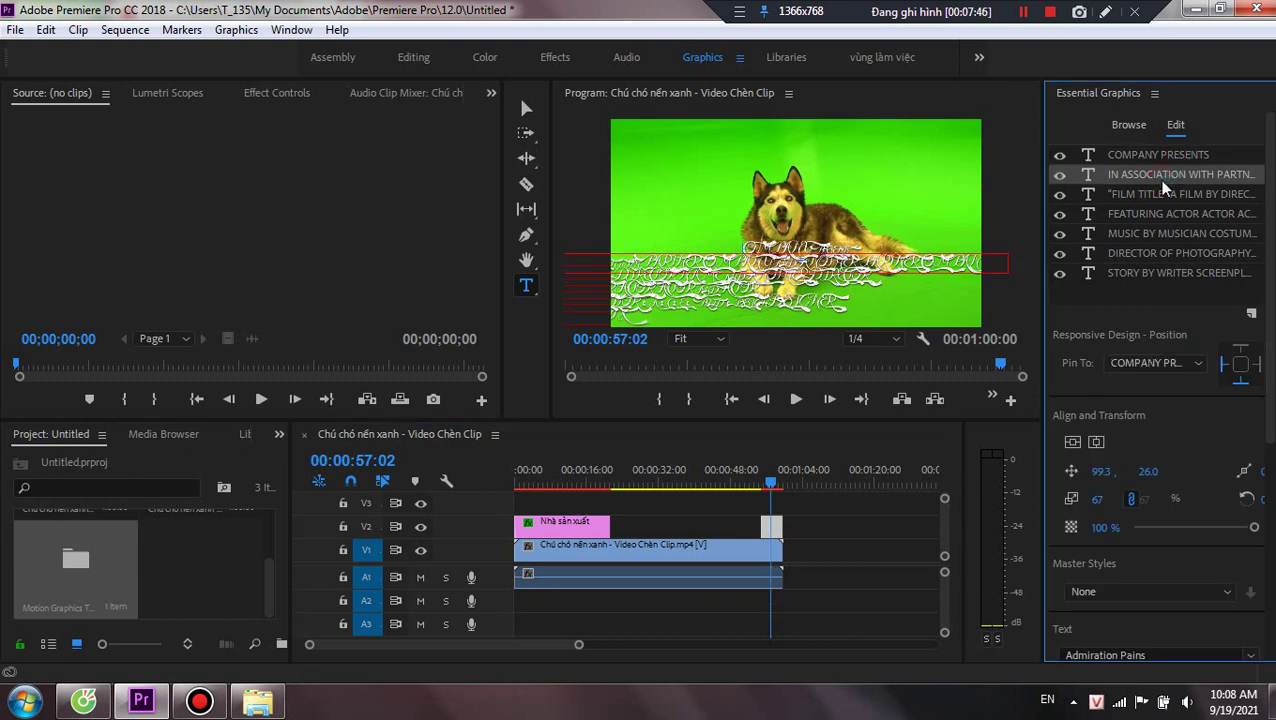
pyautogui.press('Delete')
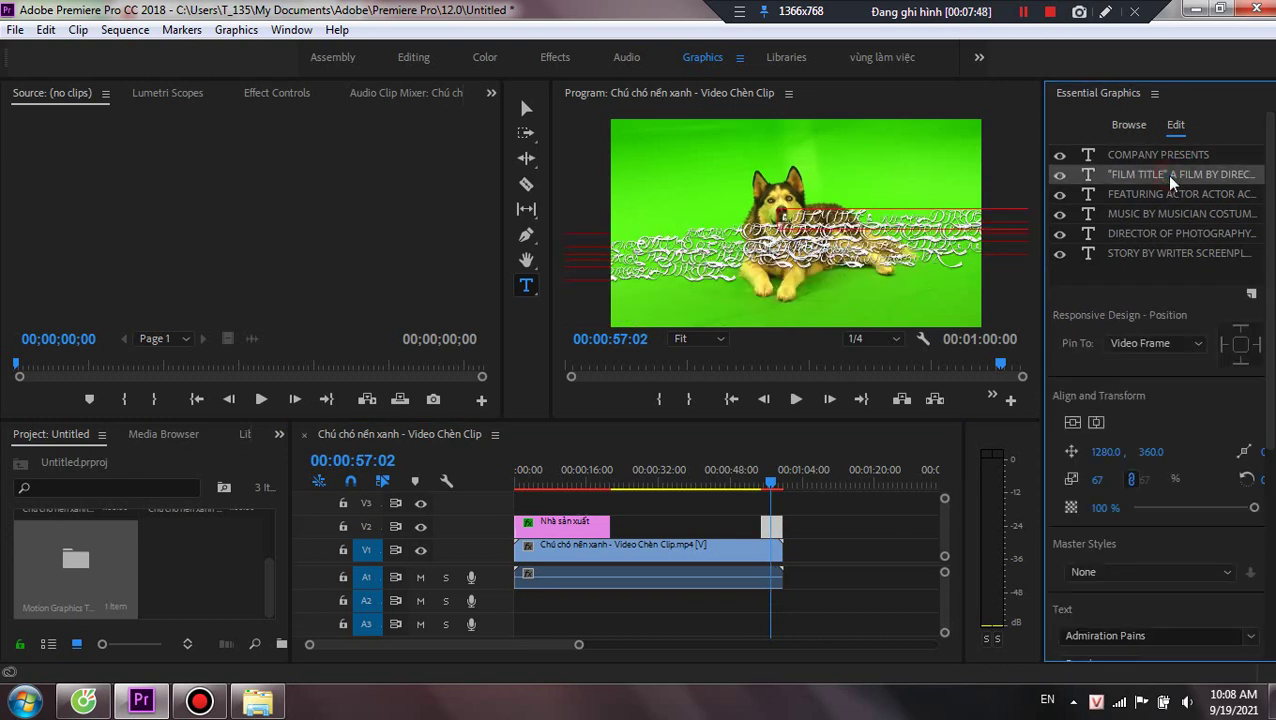
pyautogui.press('Delete')
pyautogui.click(1150, 195)
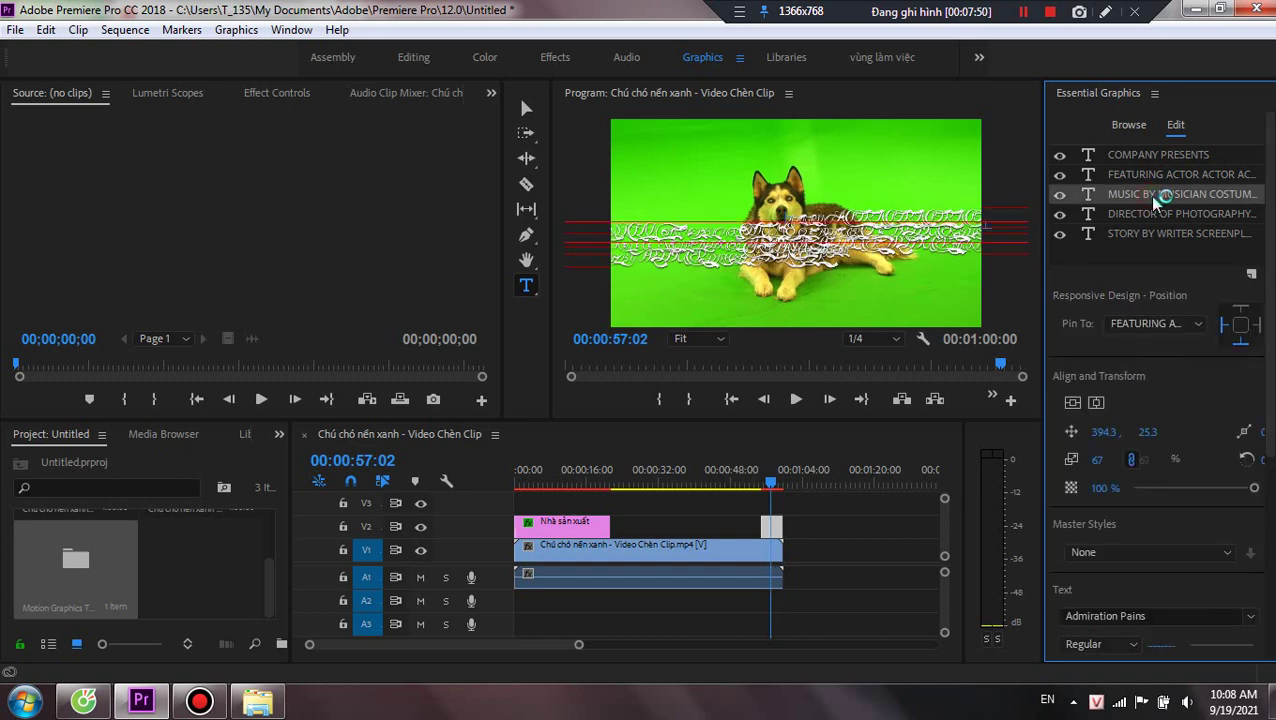
pyautogui.press('Delete')
# Delete the DIRECTOR OF PHOTOGRAPHY layer, leaving three credit lines.
pyautogui.click(1156, 156)
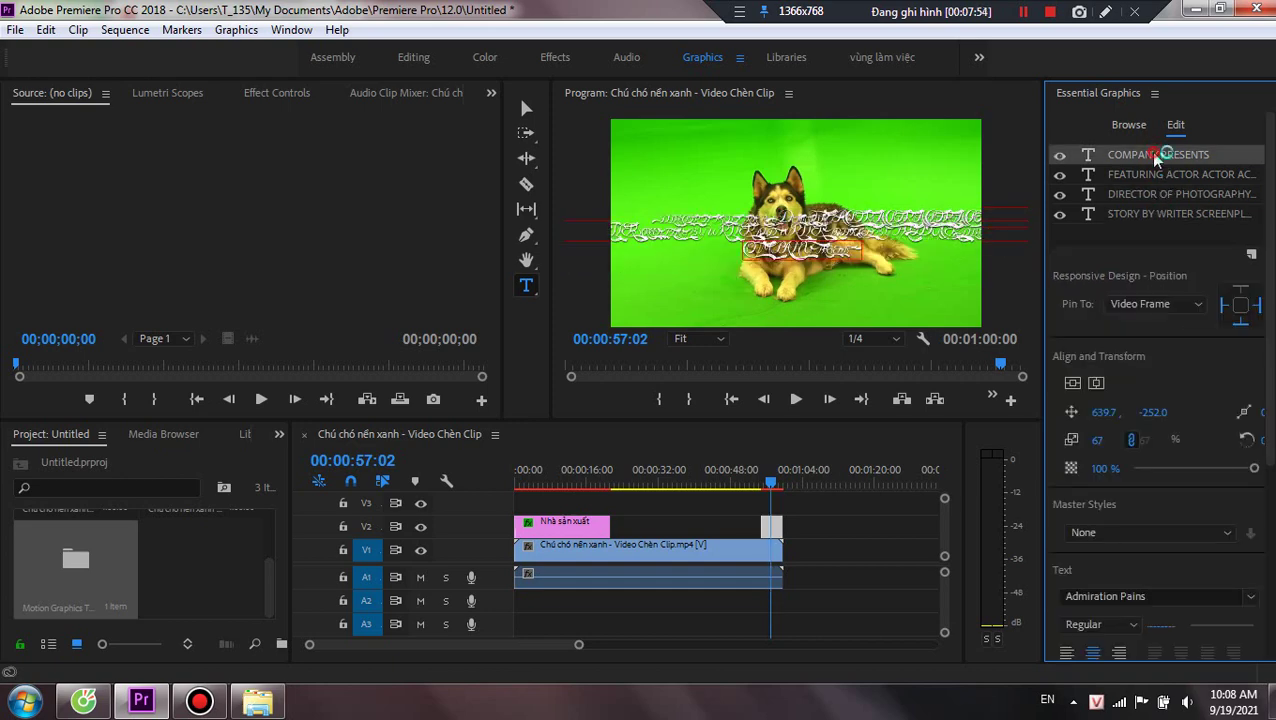
pyautogui.click(1148, 218)
pyautogui.click(1162, 198)
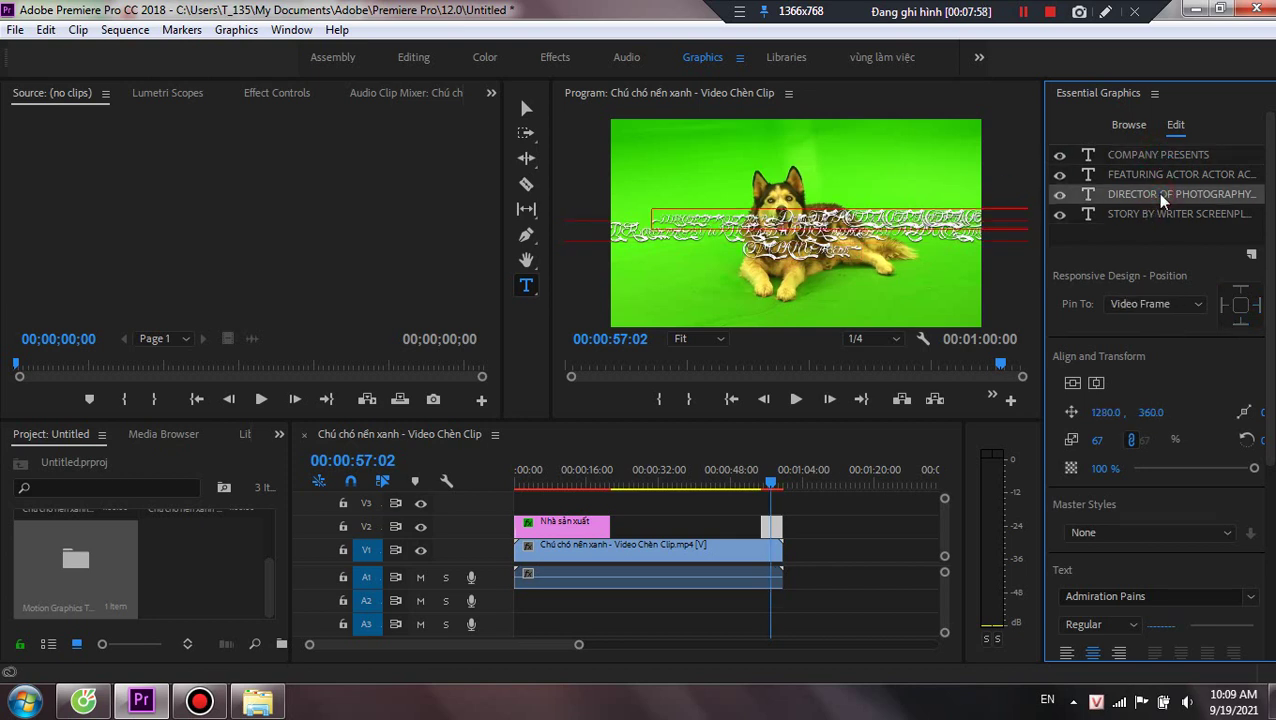
pyautogui.press('Delete')
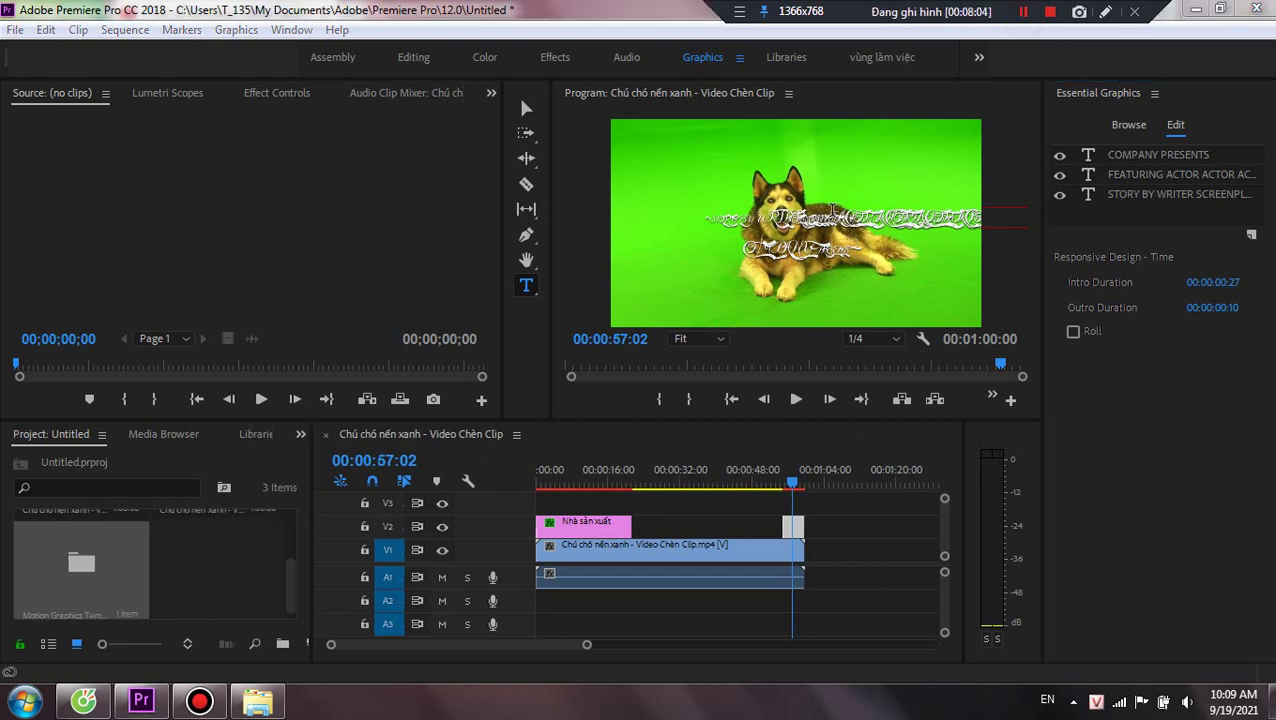
pyautogui.click(835, 216)
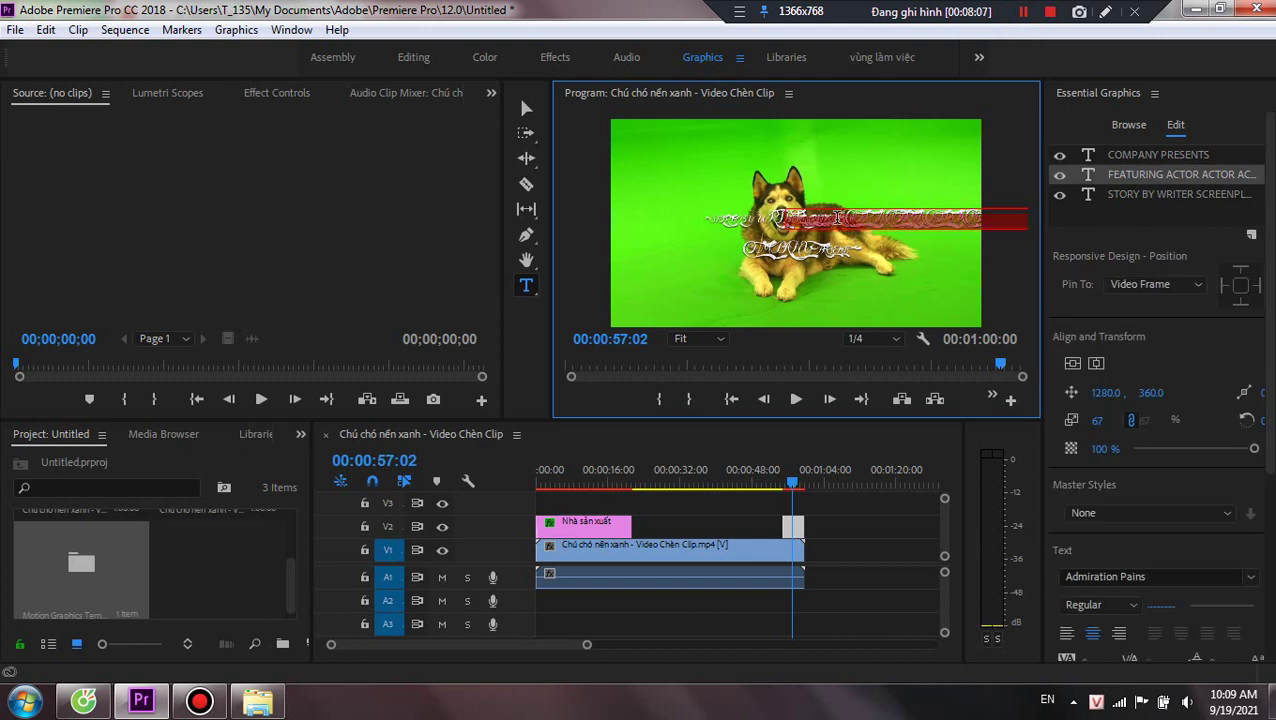
# Retype the first line as 'Nhà sản xuất' and move its layer to the top.
pyautogui.write('Nha')
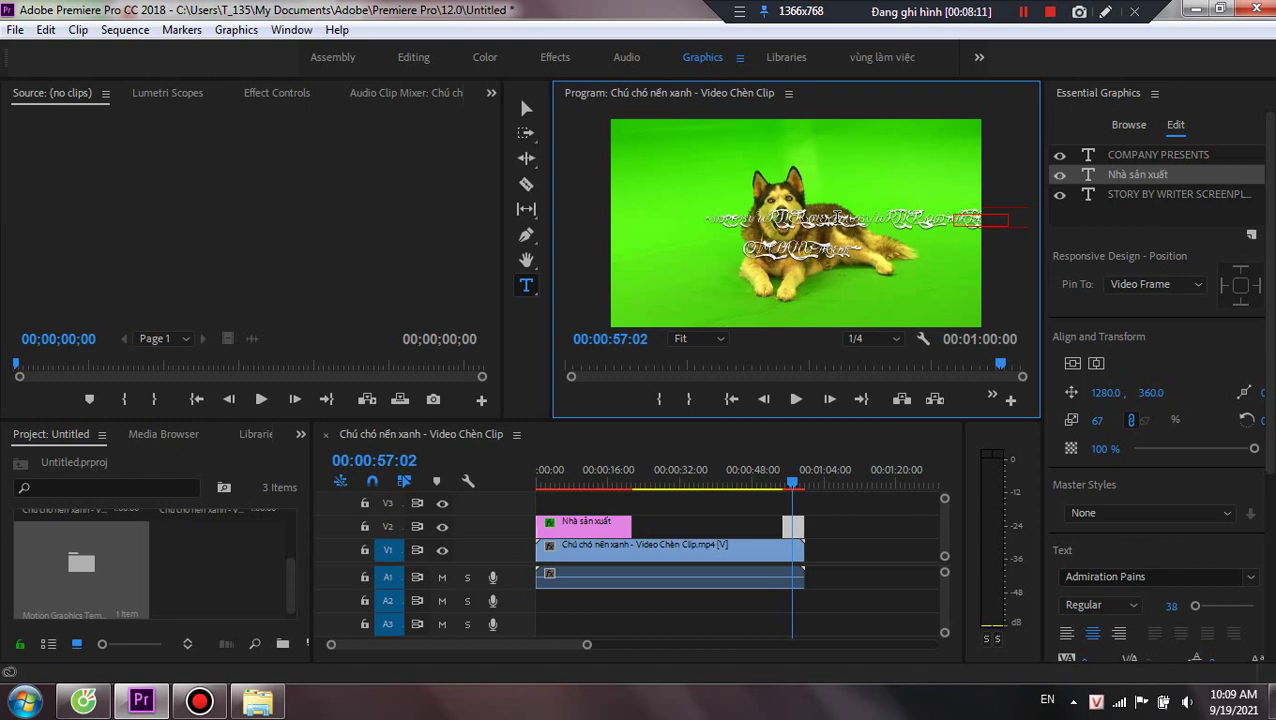
pyautogui.click(1137, 174)
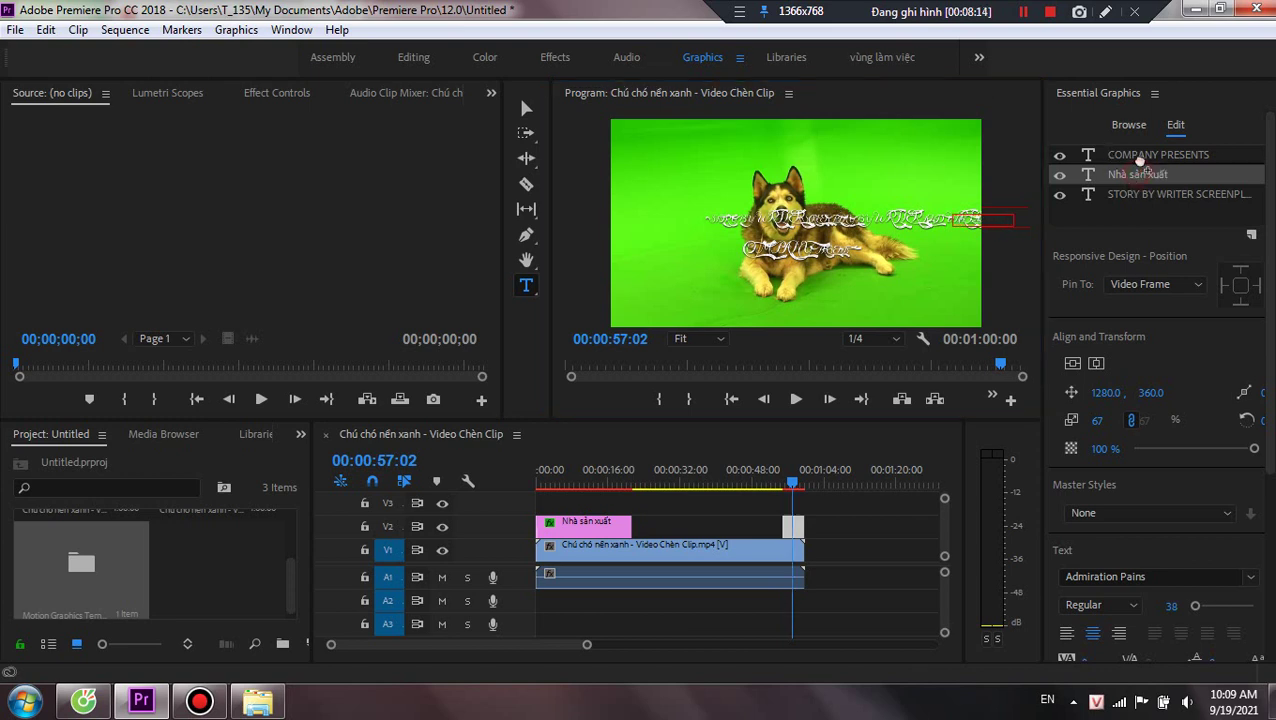
pyautogui.moveTo(1140, 157); pyautogui.dragTo(1145, 160)
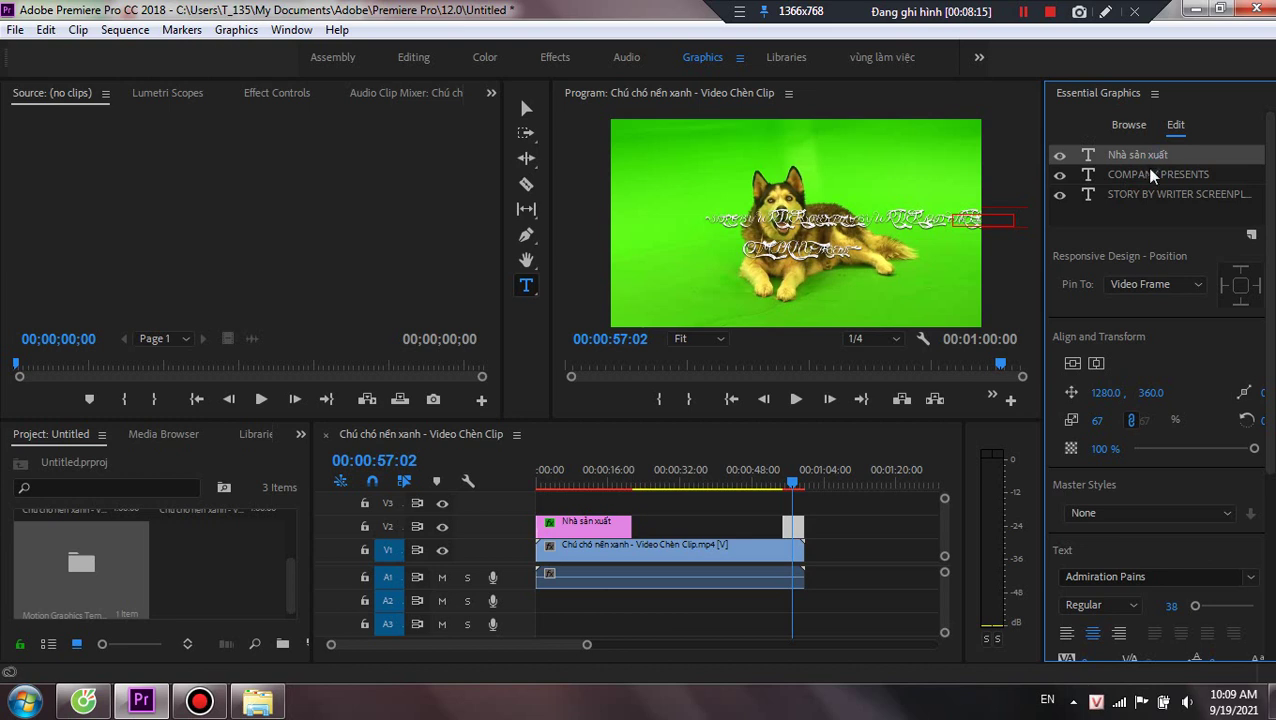
# Replace the COMPANY PRESENTS text with a person's name, removing leftover letters.
pyautogui.click(1150, 175)
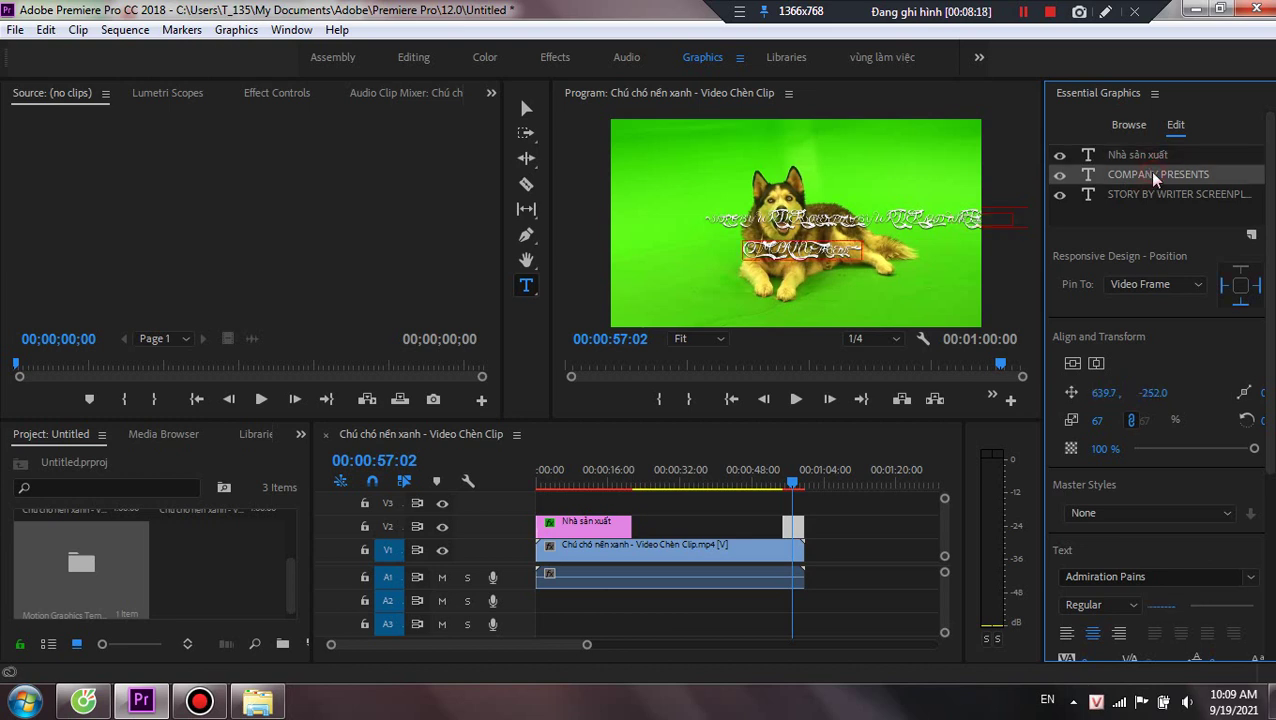
pyautogui.doubleClick(824, 248)
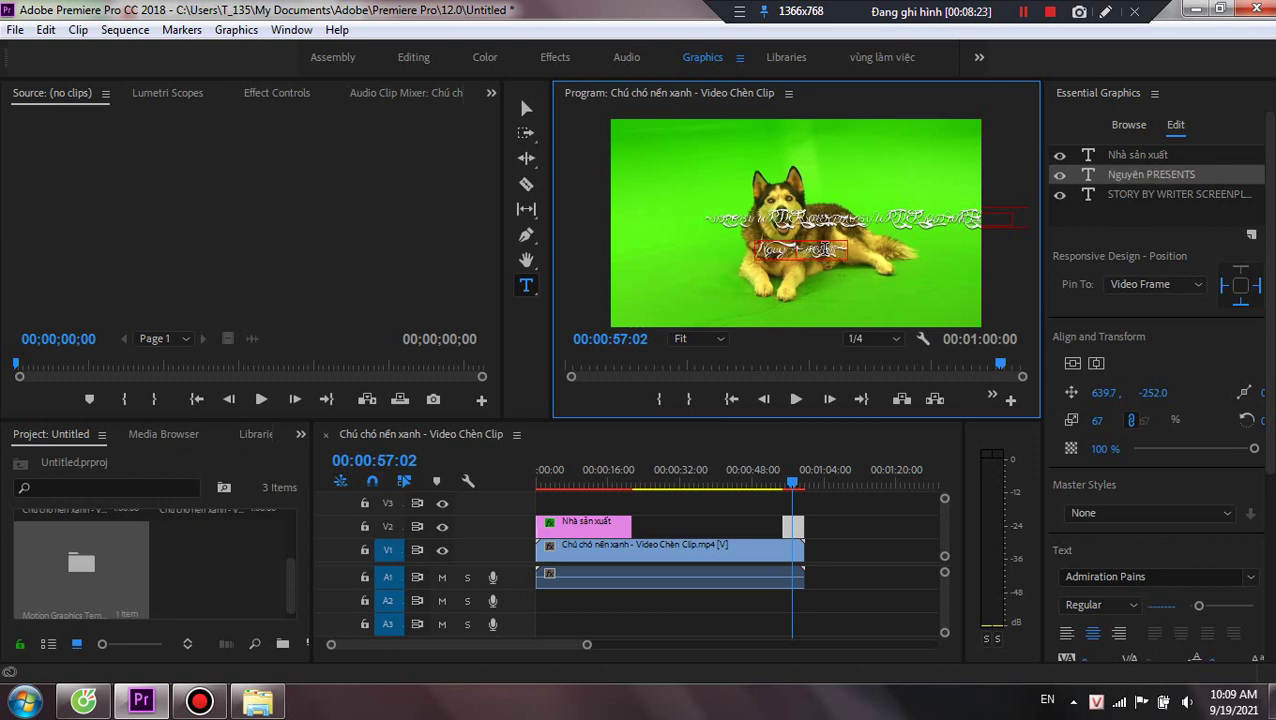
pyautogui.write('Nguyên Vaăn A')
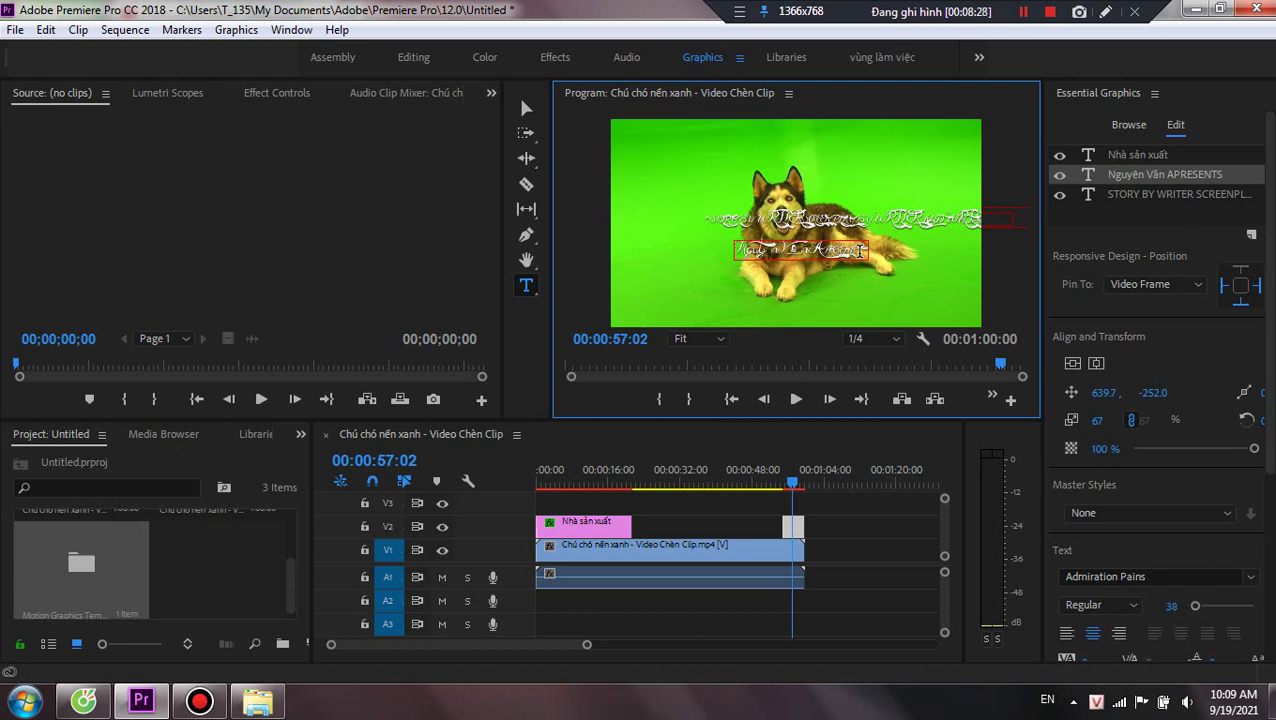
pyautogui.press('BackSpace')
pyautogui.press('Delete')
pyautogui.press('Delete')
pyautogui.press('Delete')
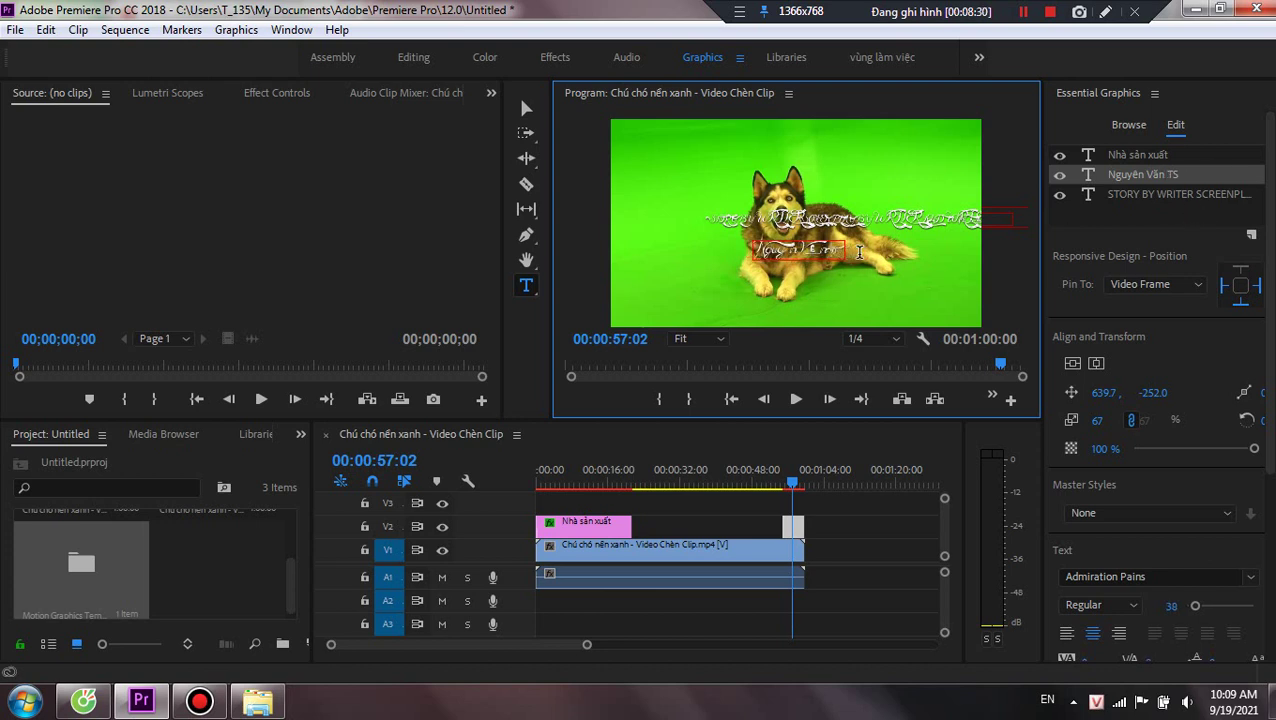
pyautogui.press('BackSpace')
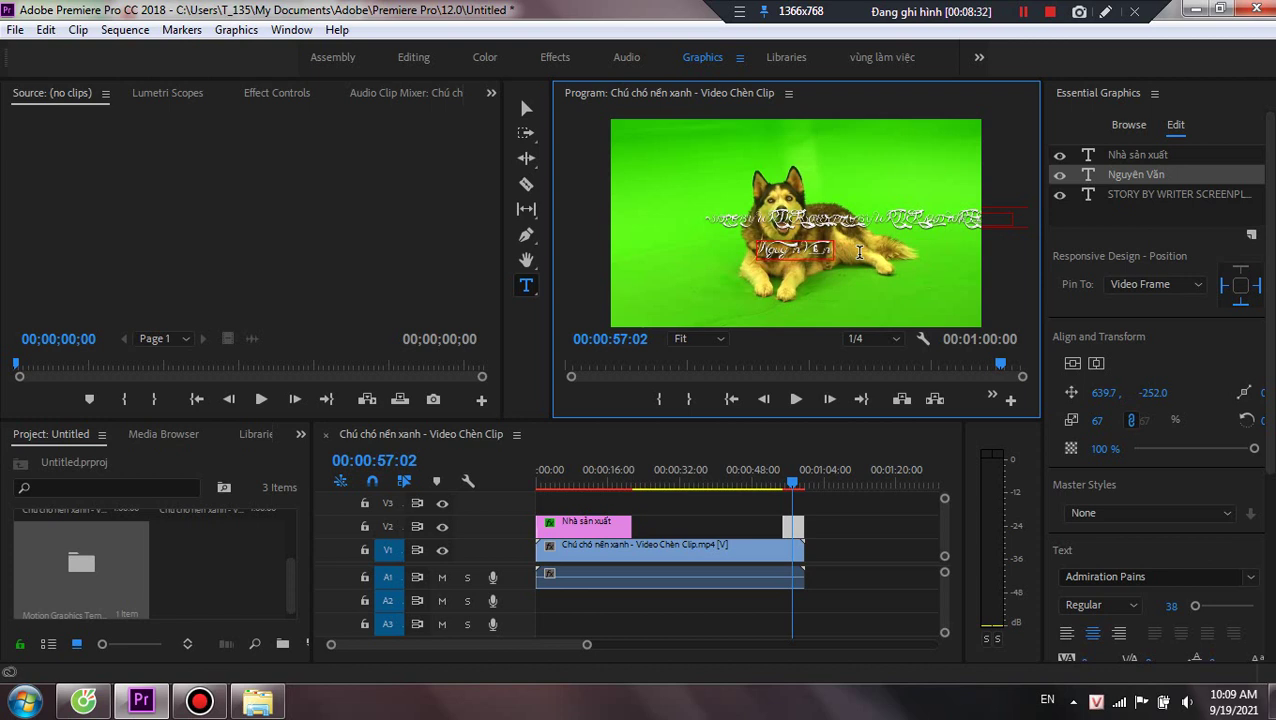
pyautogui.write(' A')
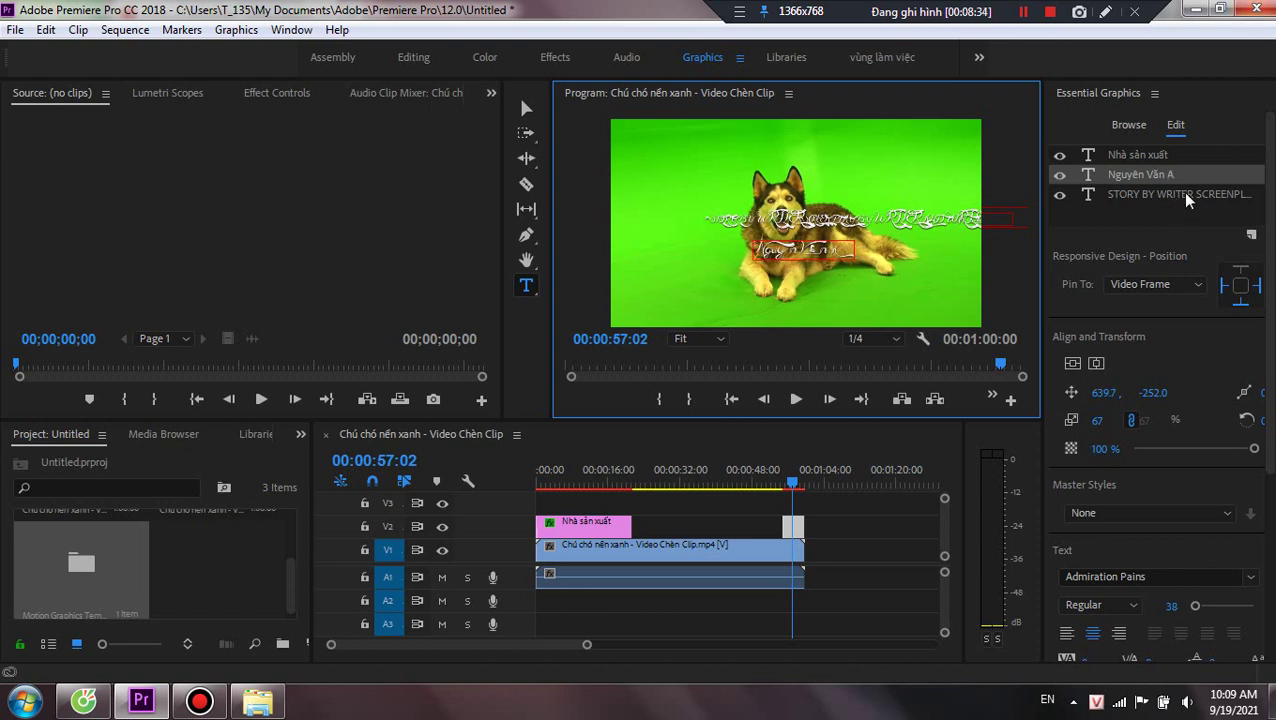
# Start retyping the STORY BY line as 'Hết Phim'.
pyautogui.click(1182, 196)
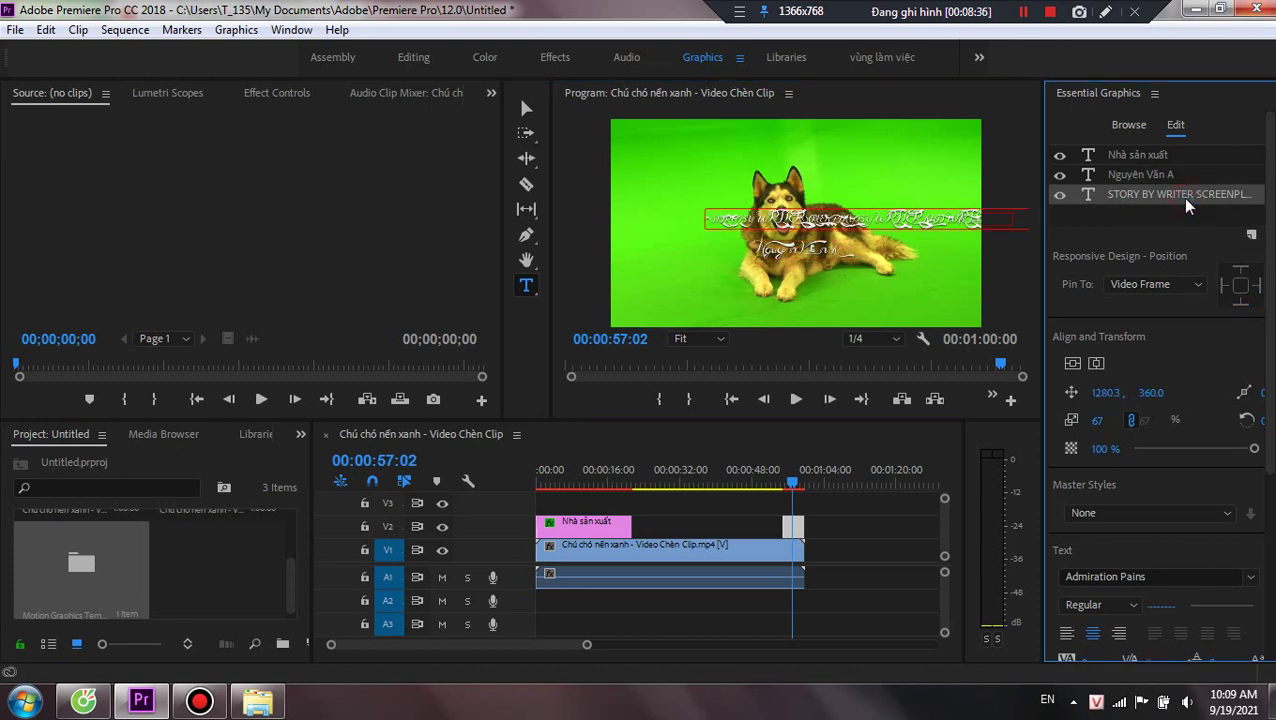
pyautogui.click(941, 208)
pyautogui.hotkey('ctrl', 'a')
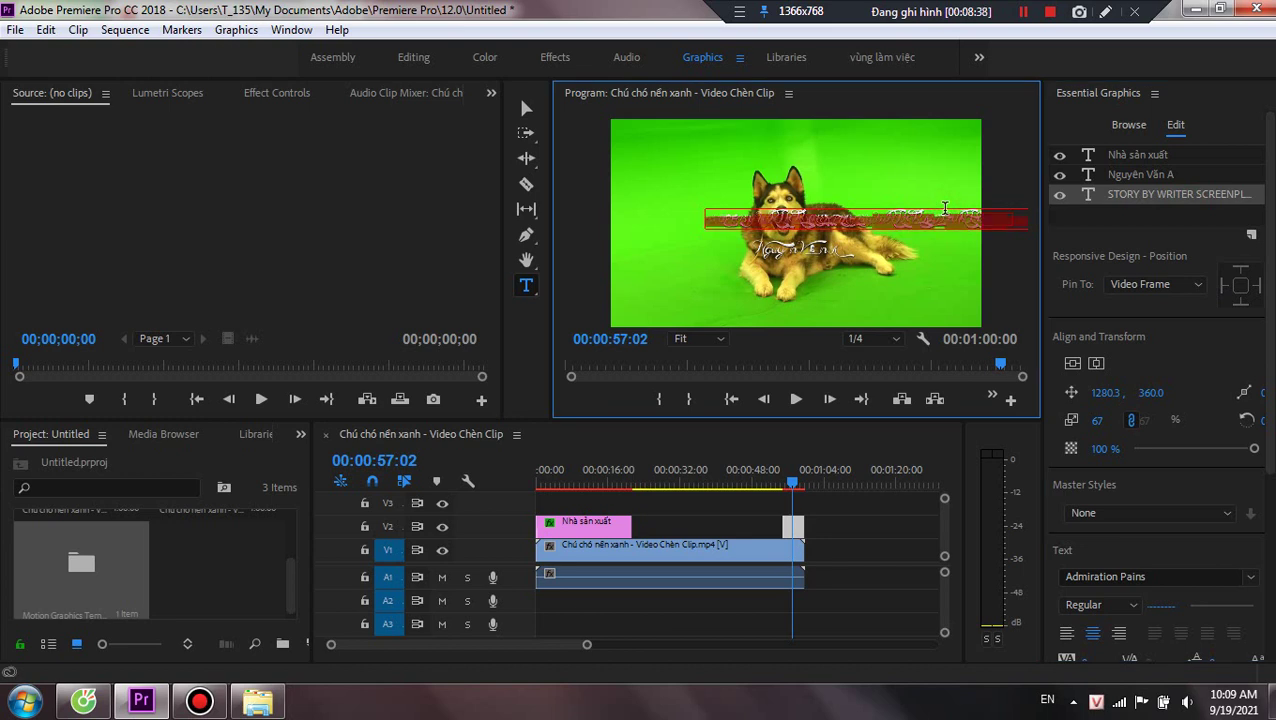
pyautogui.write('Hết Phim')
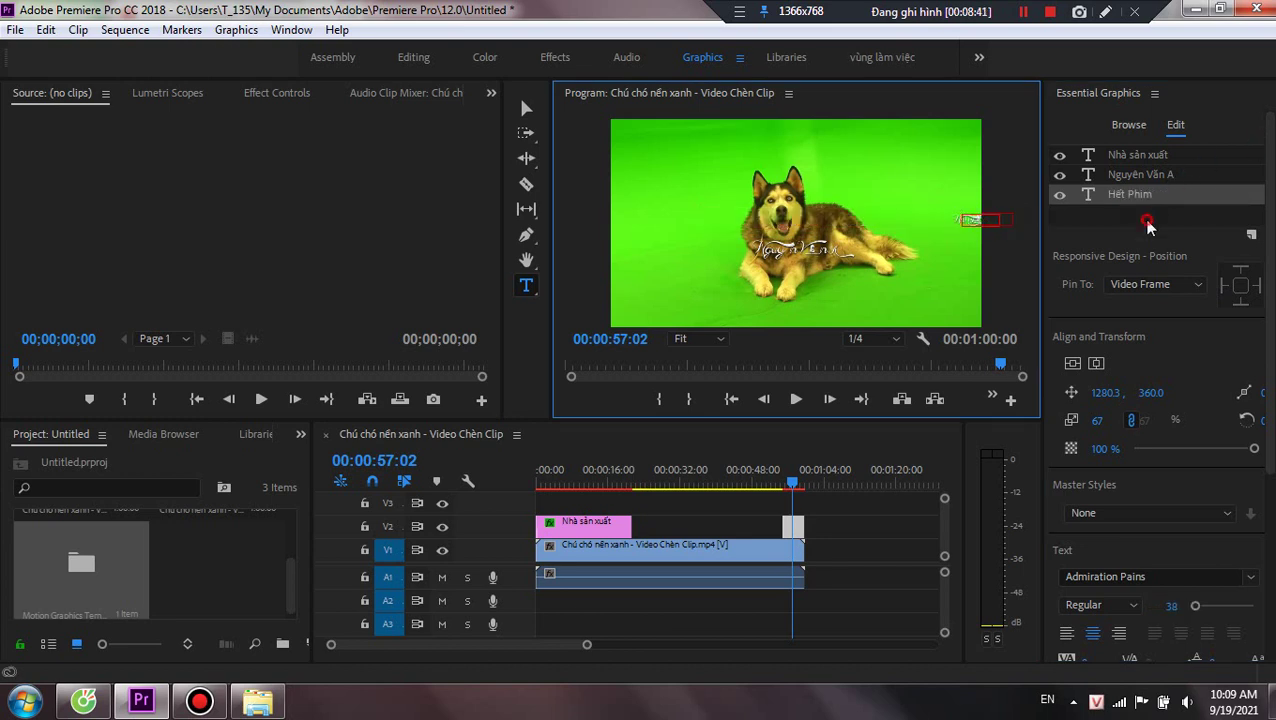
# Nudge the name line right, then centre and greatly enlarge 'Nhà sản xuất'.
pyautogui.click(1142, 154)
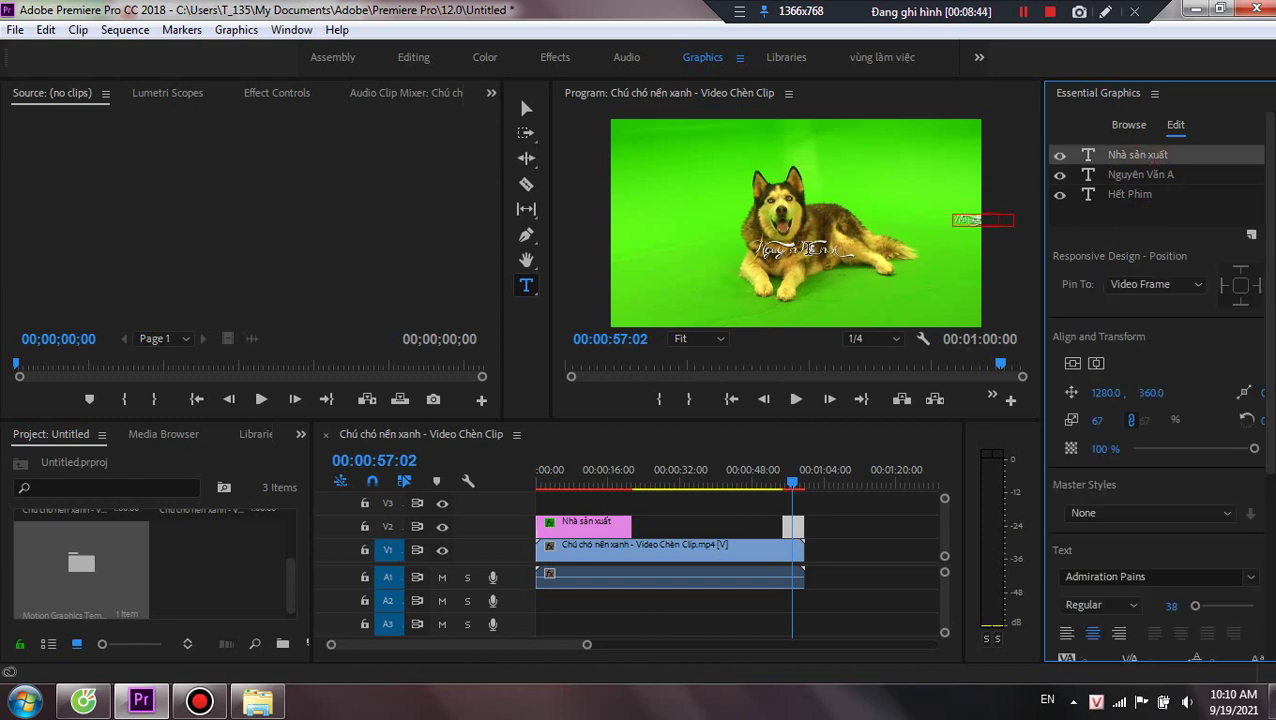
pyautogui.click(1140, 174)
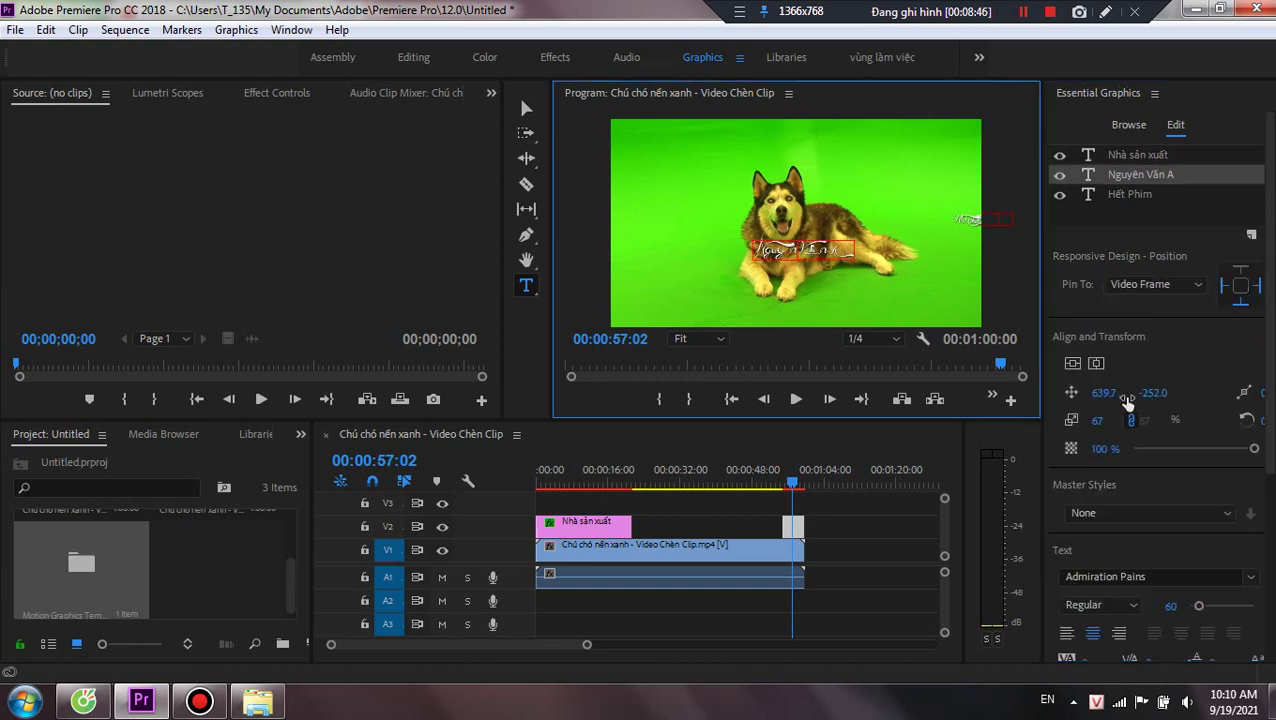
pyautogui.moveTo(1100, 392); pyautogui.dragTo(1129, 392)
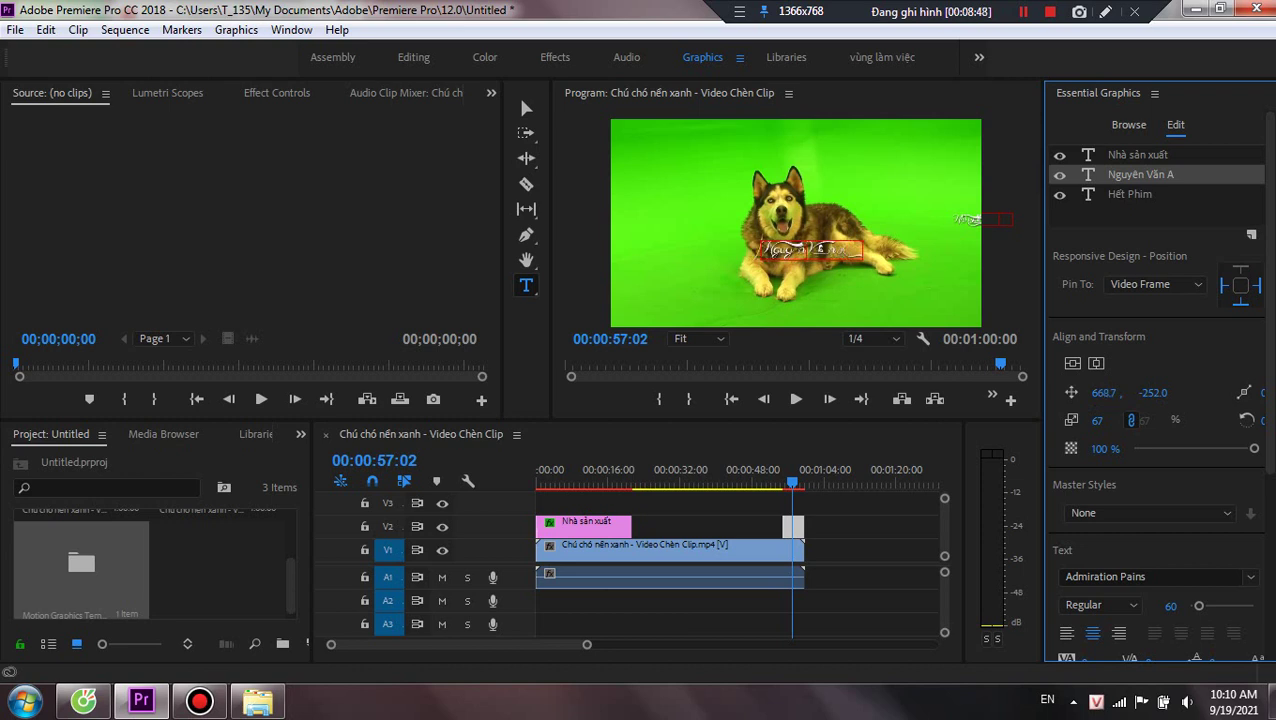
pyautogui.click(1124, 158)
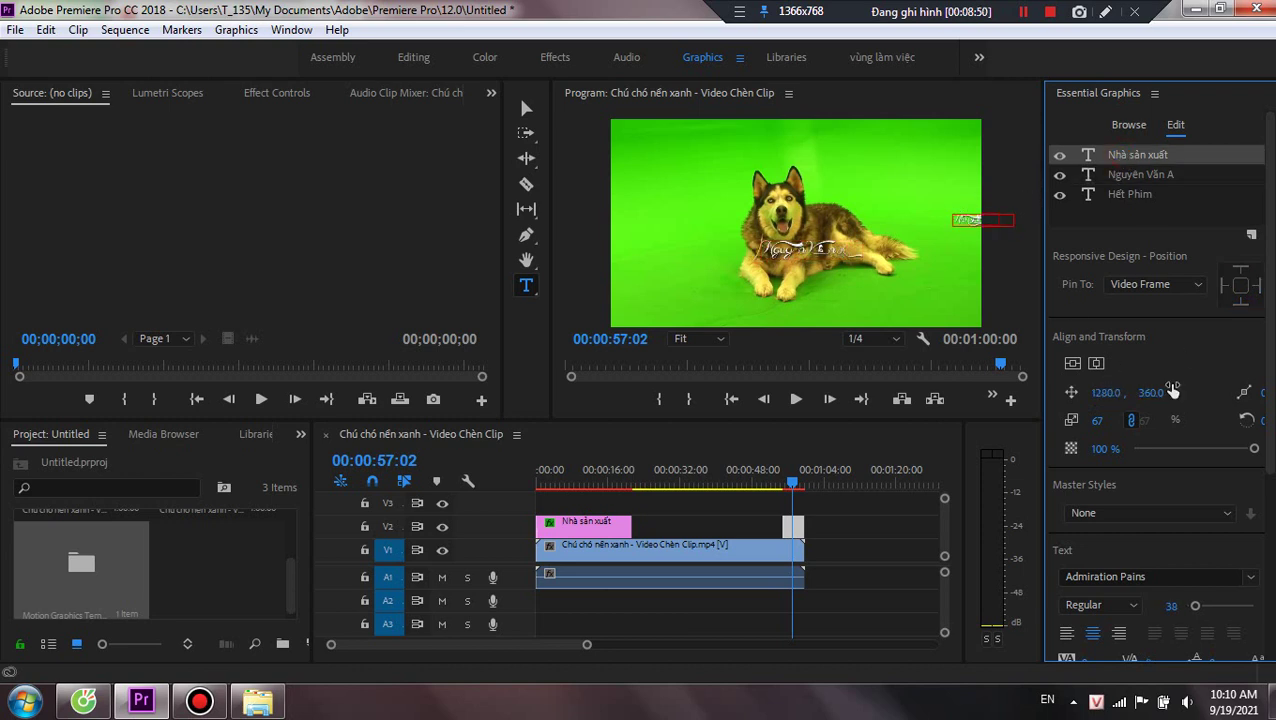
pyautogui.hotkey('shift', 'Left')
pyautogui.hotkey('shift', 'Left')
pyautogui.hotkey('shift', 'Left')
pyautogui.hotkey('shift', 'Left')
pyautogui.hotkey('shift', 'Left')
pyautogui.hotkey('shift', 'Left')
pyautogui.hotkey('shift', 'Left')
pyautogui.hotkey('shift', 'Left')
pyautogui.hotkey('shift', 'Left')
pyautogui.hotkey('shift', 'Left')
pyautogui.hotkey('shift', 'Left')
pyautogui.hotkey('shift', 'Left')
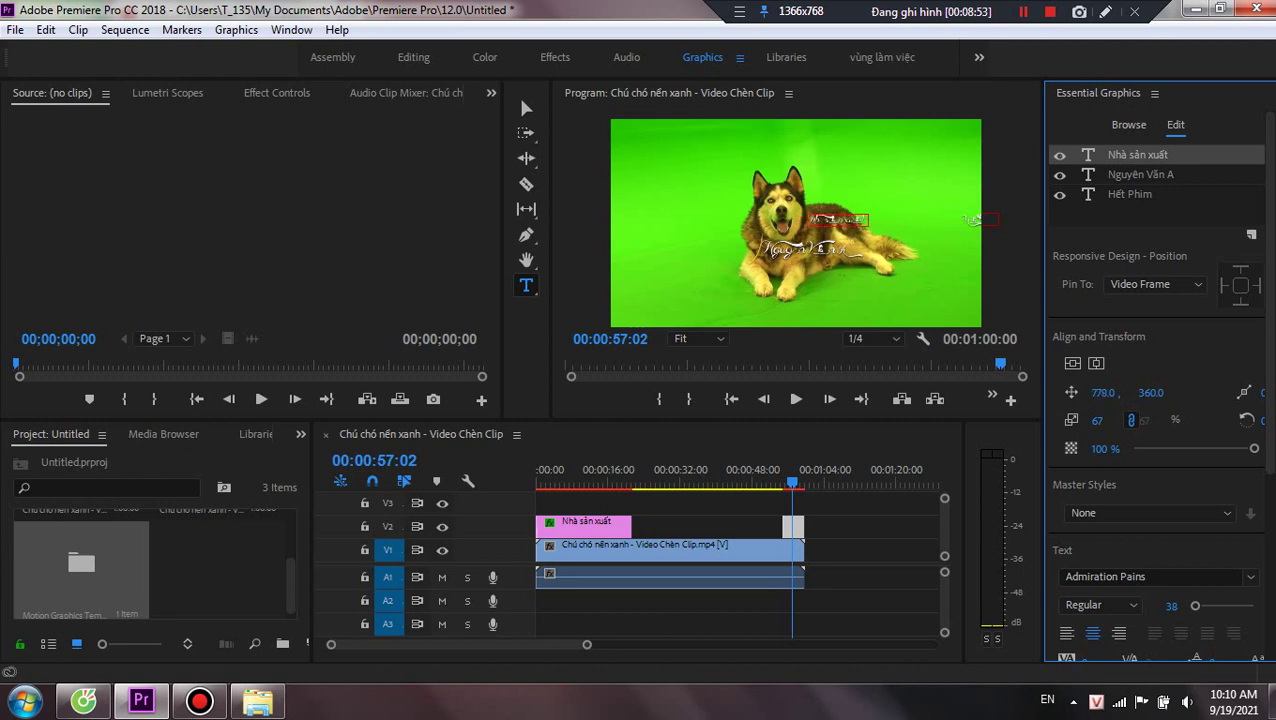
pyautogui.moveTo(1103, 392); pyautogui.dragTo(1117, 392)
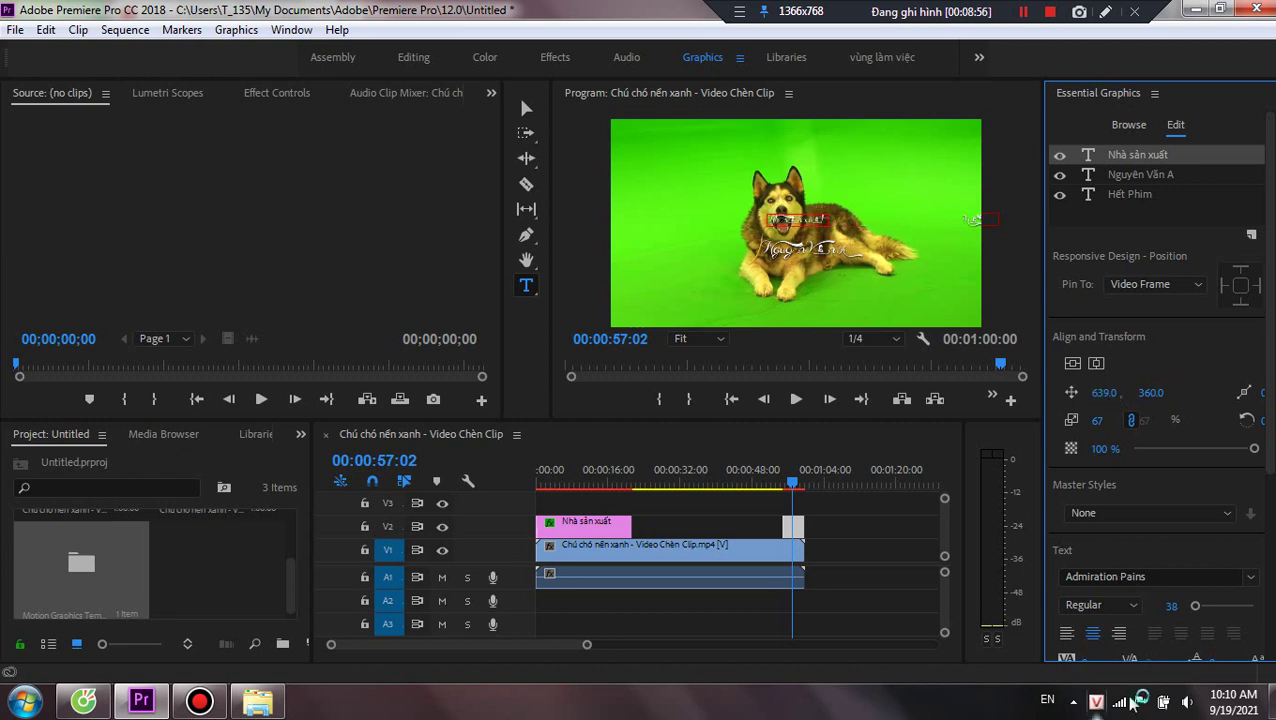
pyautogui.moveTo(1194, 606); pyautogui.dragTo(1224, 610)
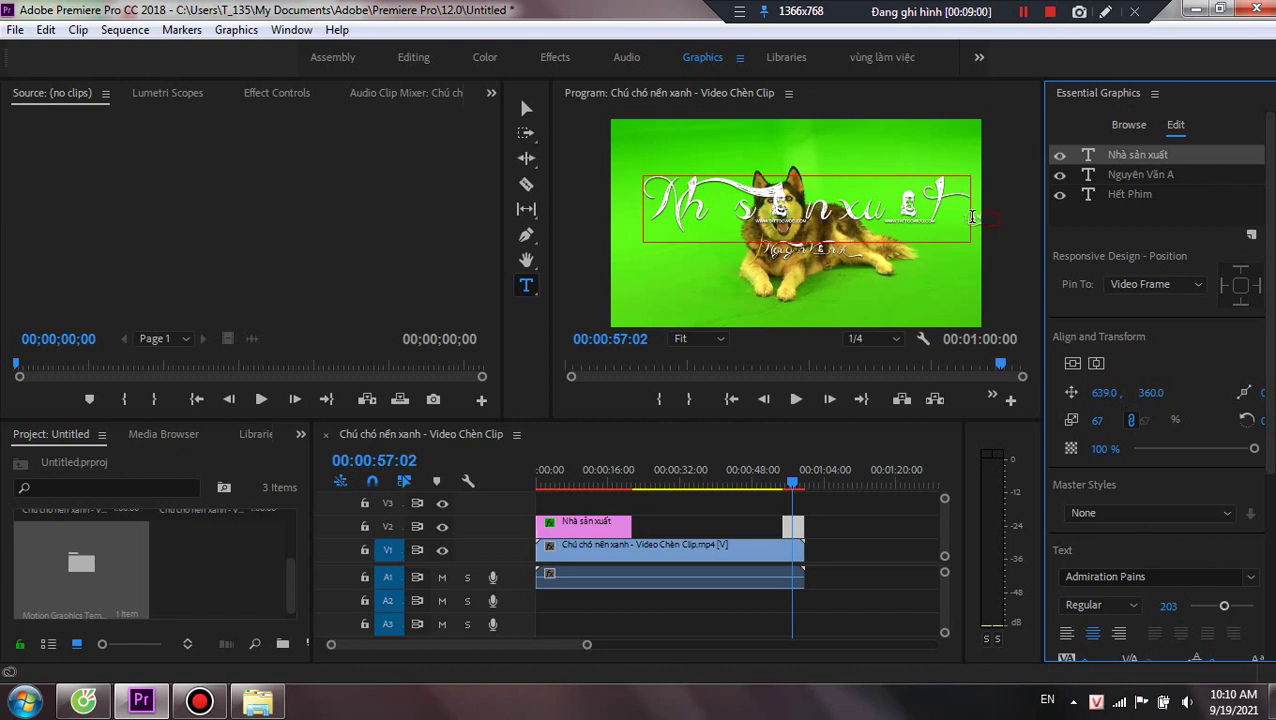
# Move 'Hết Phim' to 710.3, 123.0 near the top and enlarge it to 134.
pyautogui.click(1122, 195)
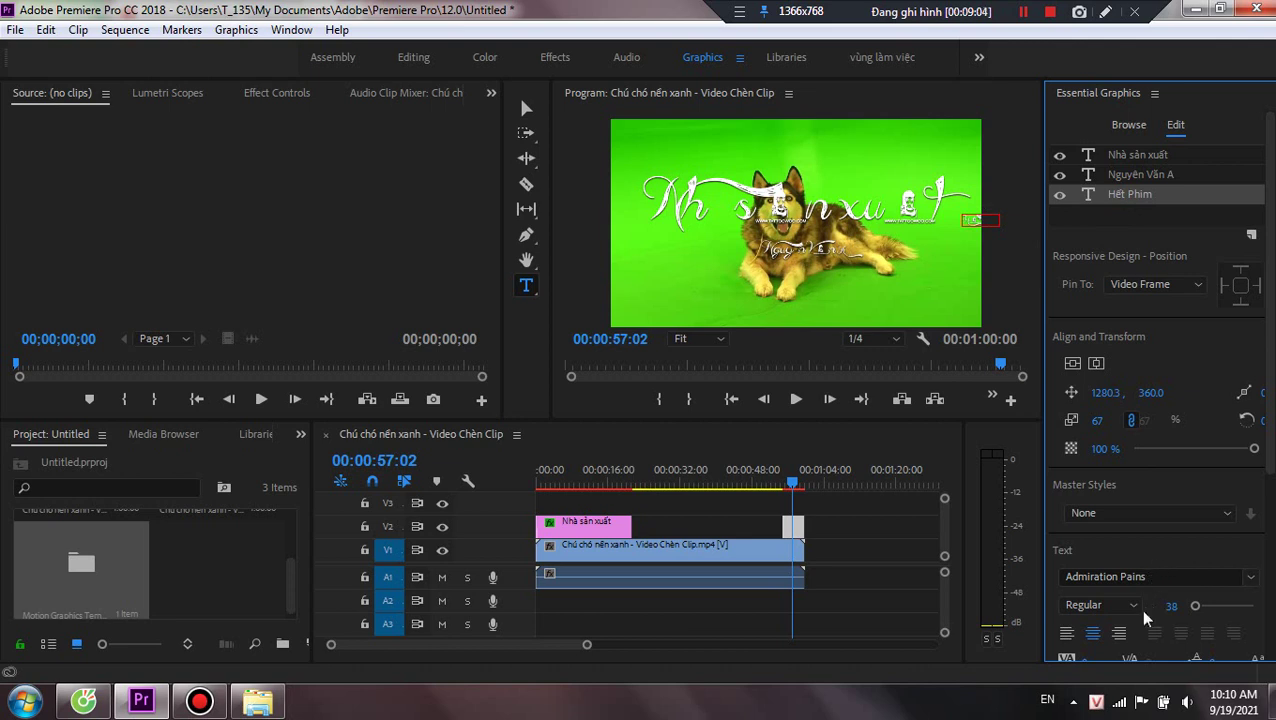
pyautogui.moveTo(968, 219); pyautogui.dragTo(971, 147)
pyautogui.moveTo(1150, 392)
pyautogui.mouseDown()
pyautogui.moveTo(1166, 391)
pyautogui.moveTo(1040, 392)
pyautogui.moveTo(1085, 392)
pyautogui.mouseUp()
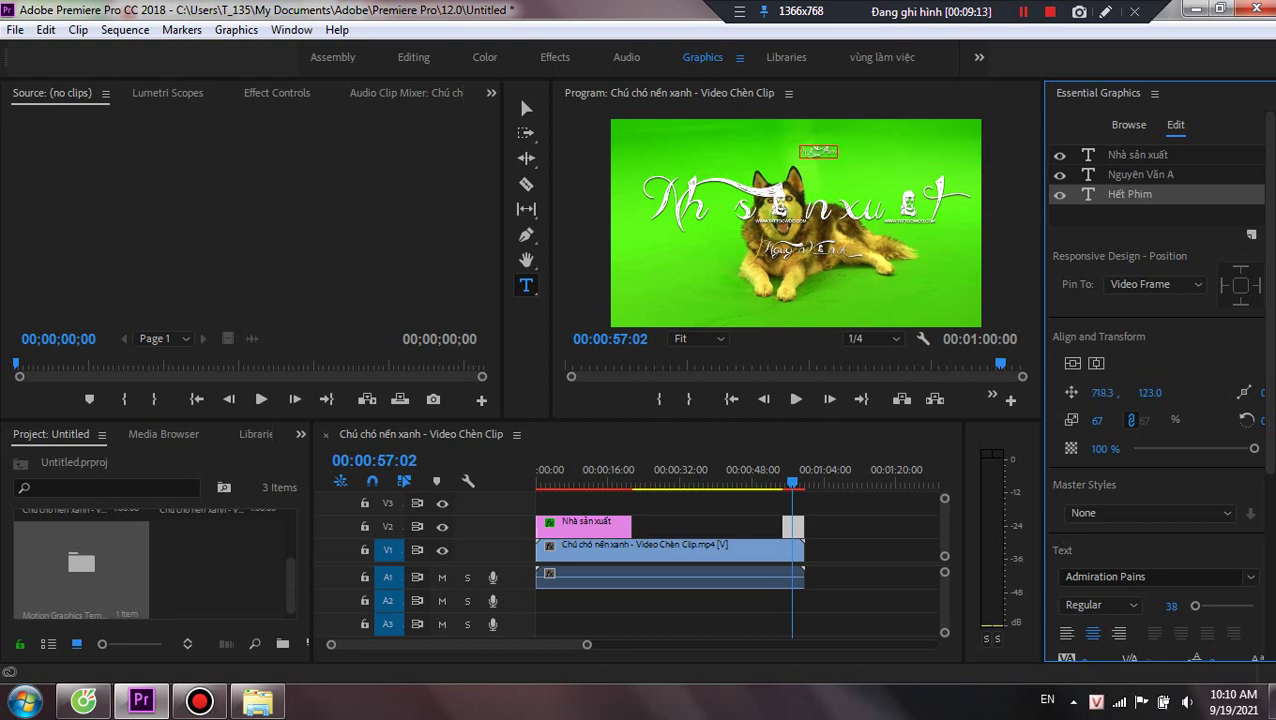
pyautogui.moveTo(1193, 608); pyautogui.dragTo(1211, 612)
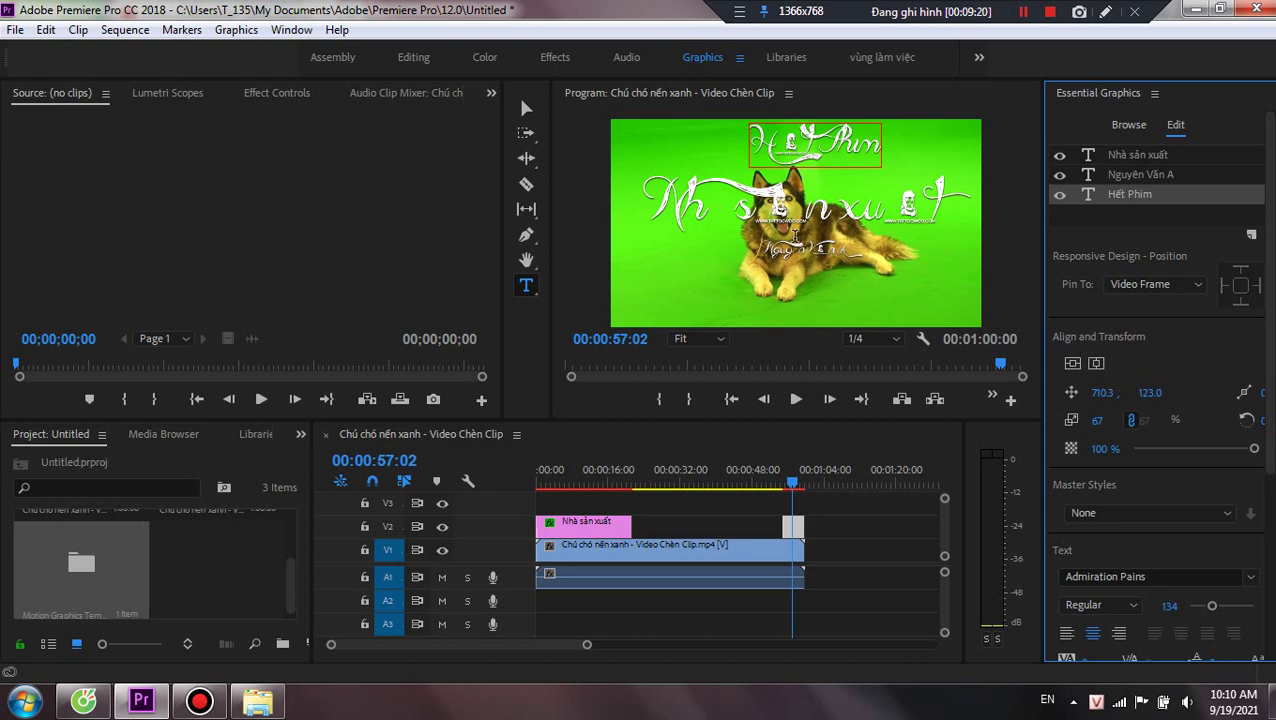
pyautogui.click(1143, 175)
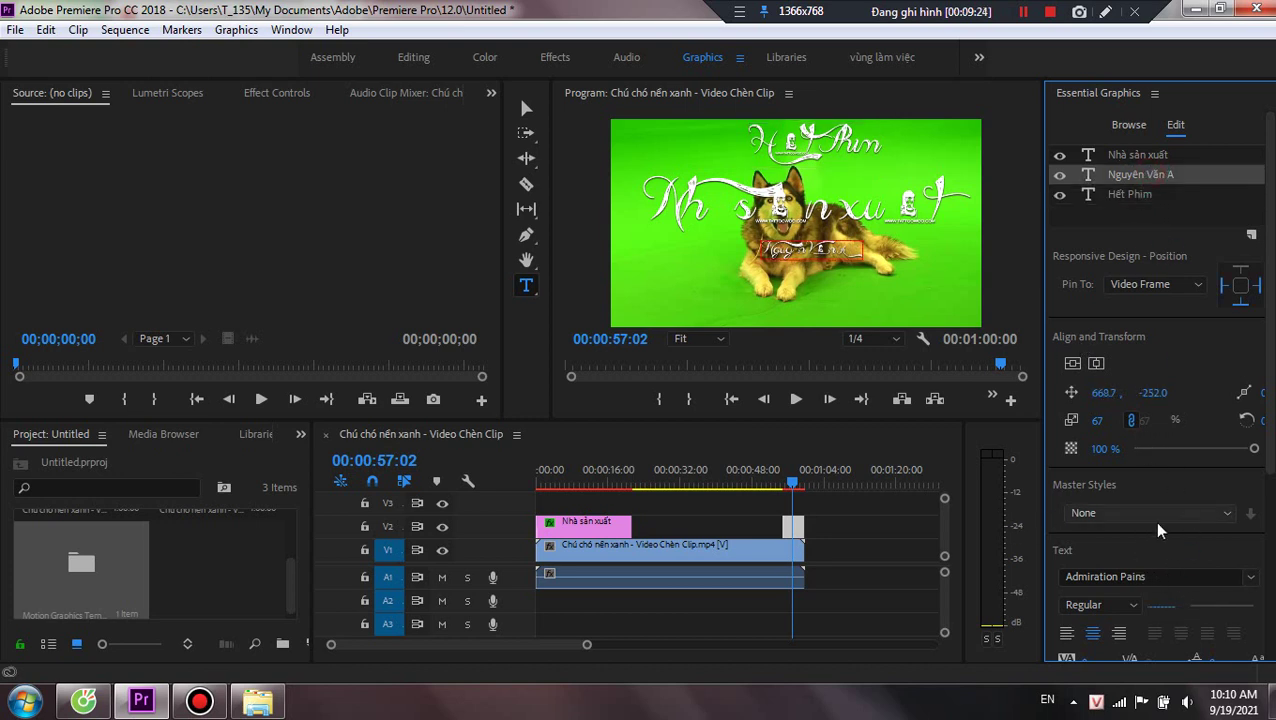
# Raise the name caption's font size to 53.
pyautogui.scroll(-3, 1258, 472)
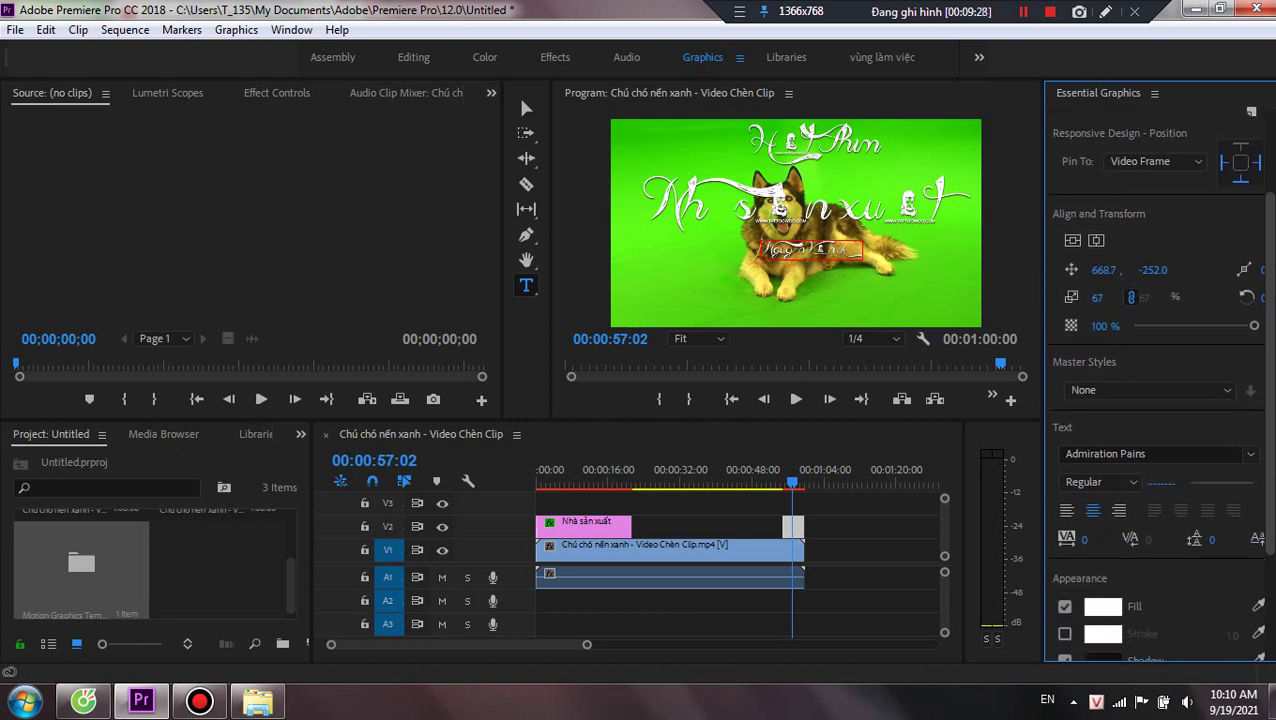
pyautogui.scroll(-3, 1268, 638)
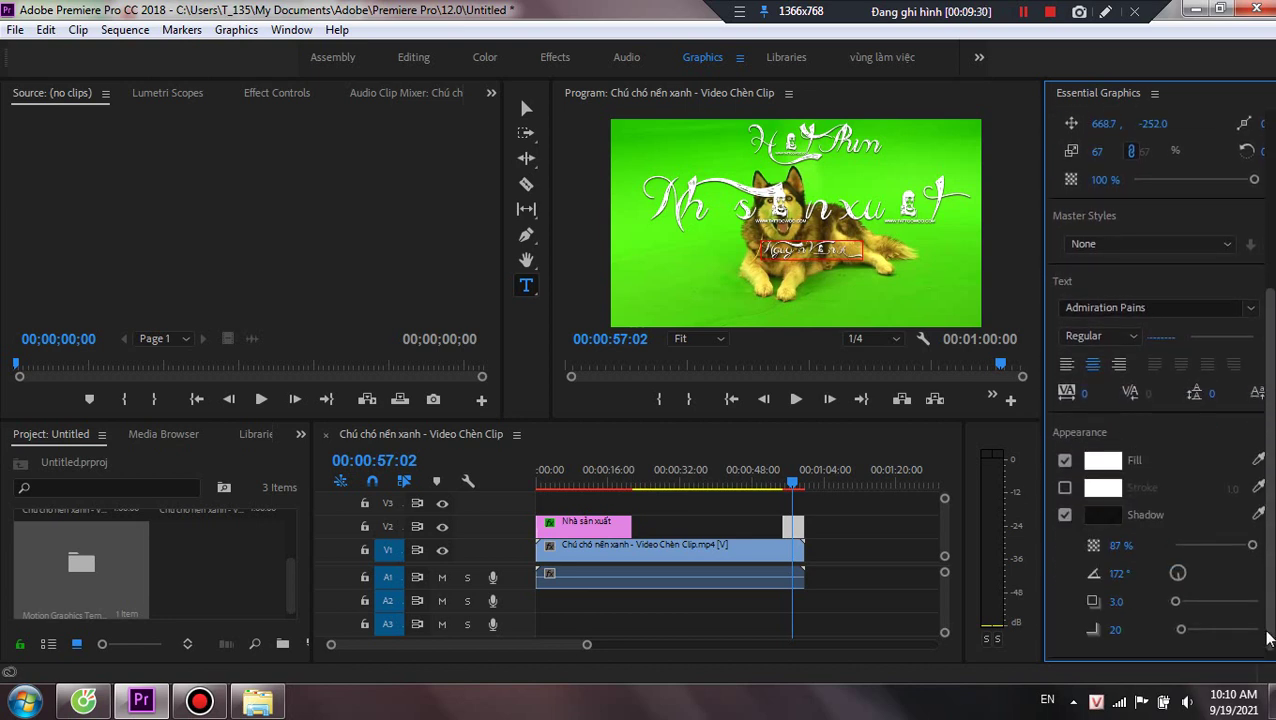
pyautogui.scroll(3, 1268, 638)
pyautogui.scroll(3, 1262, 455)
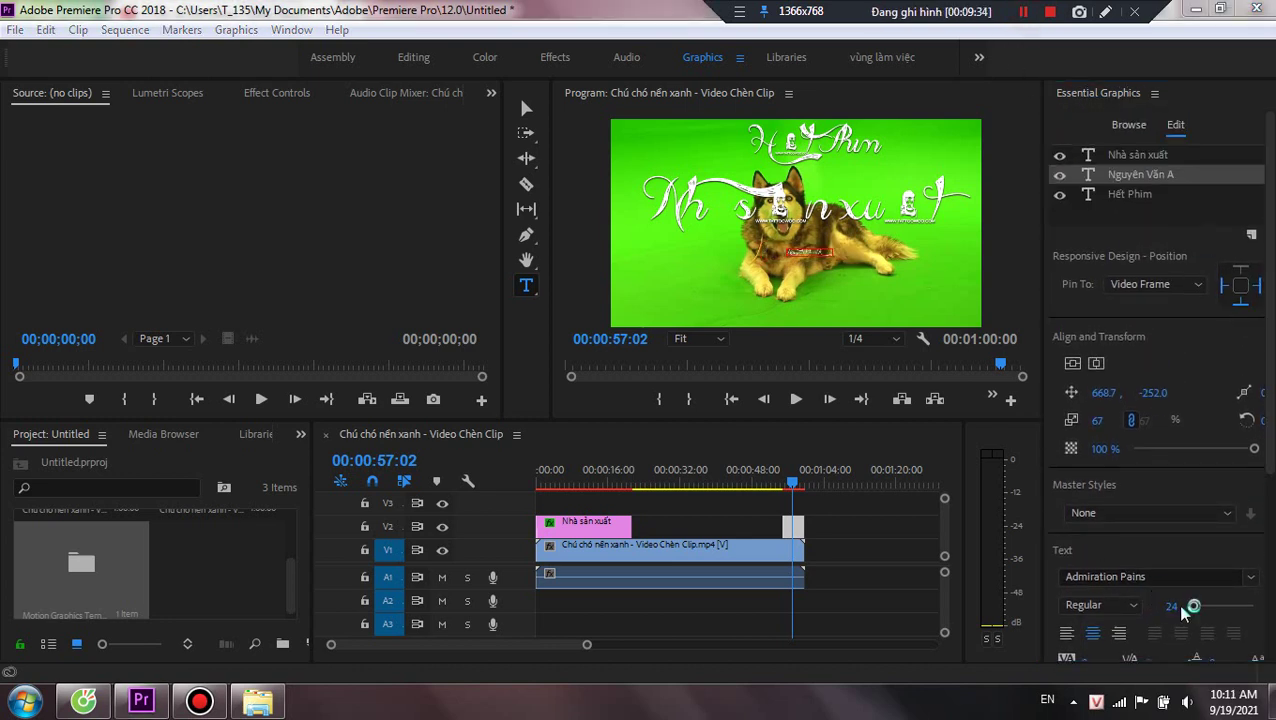
pyautogui.moveTo(1192, 610); pyautogui.dragTo(1196, 611)
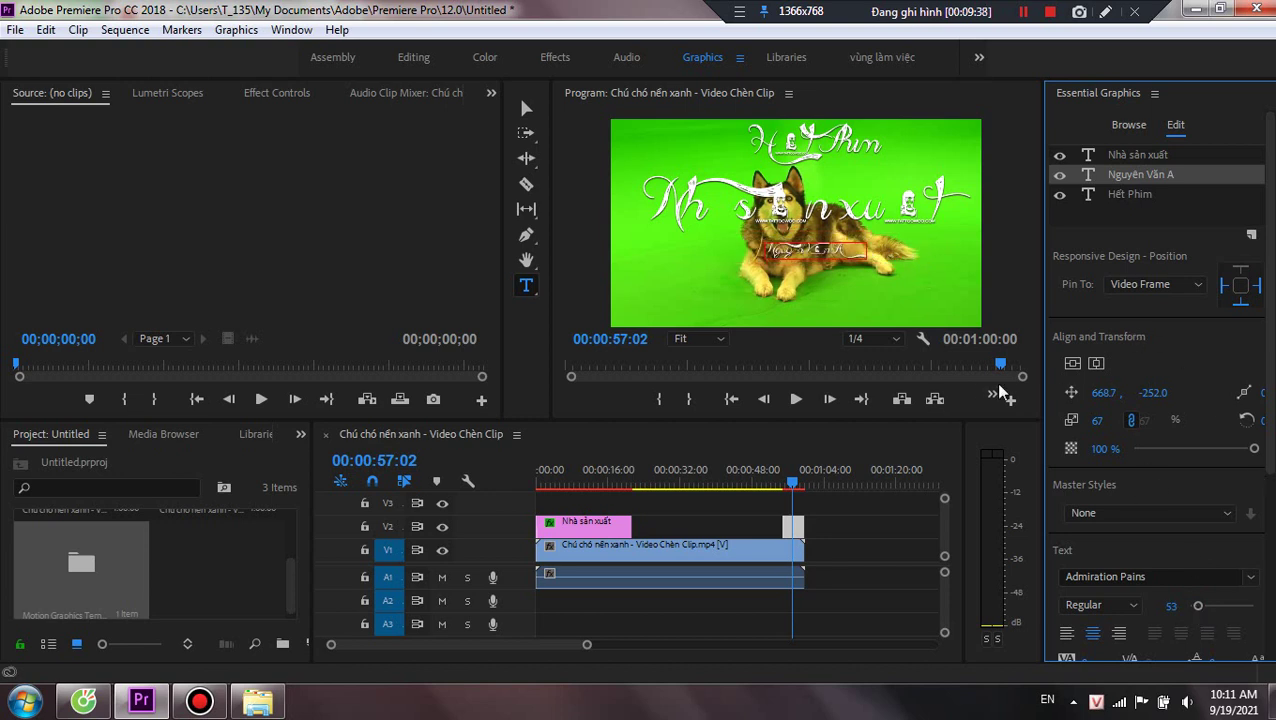
pyautogui.moveTo(795, 487); pyautogui.dragTo(782, 485)
pyautogui.scroll(-1, 1210, 302)
pyautogui.scroll(-3, 1210, 302)
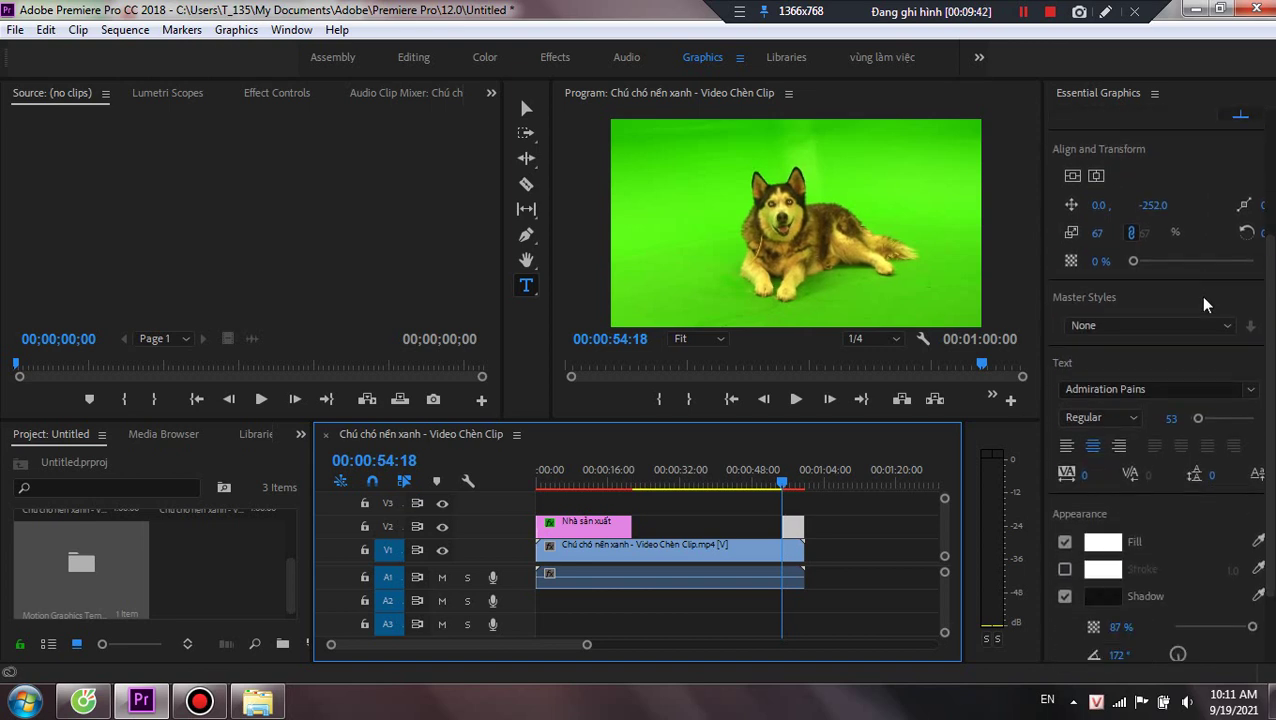
pyautogui.scroll(-1, 1208, 306)
pyautogui.scroll(2, 1205, 317)
pyautogui.scroll(3, 1205, 317)
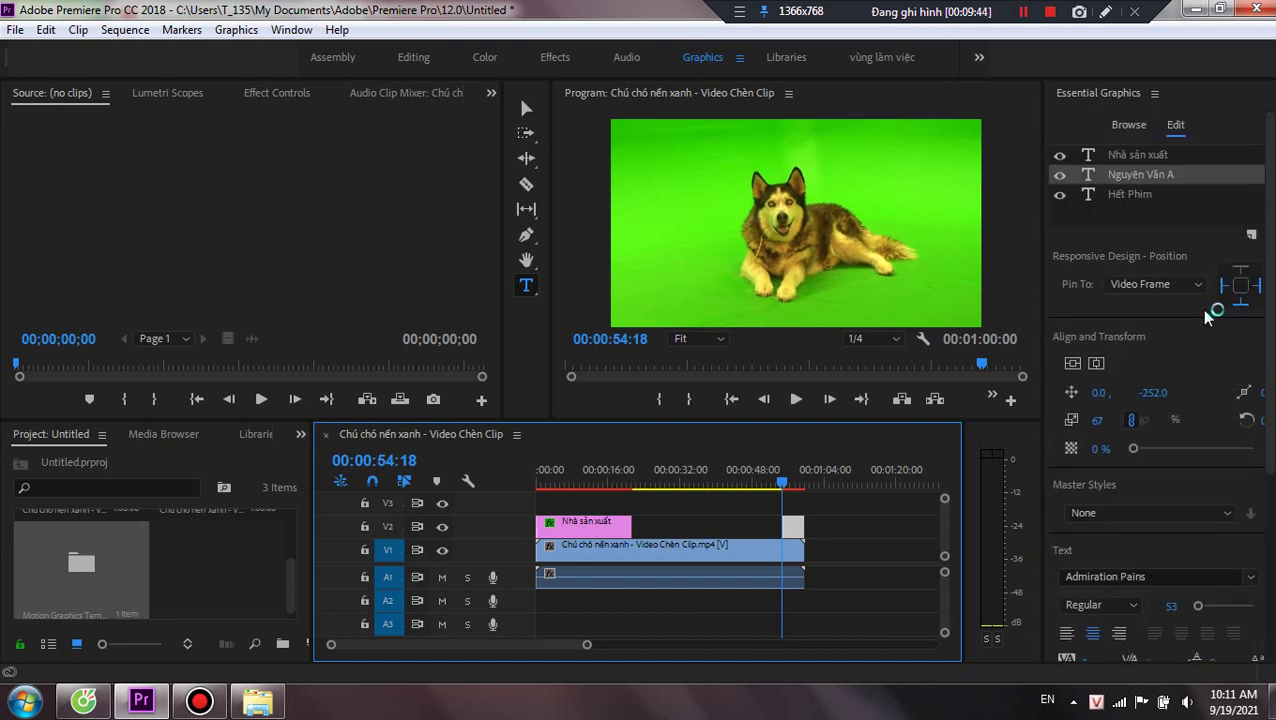
pyautogui.click(798, 404)
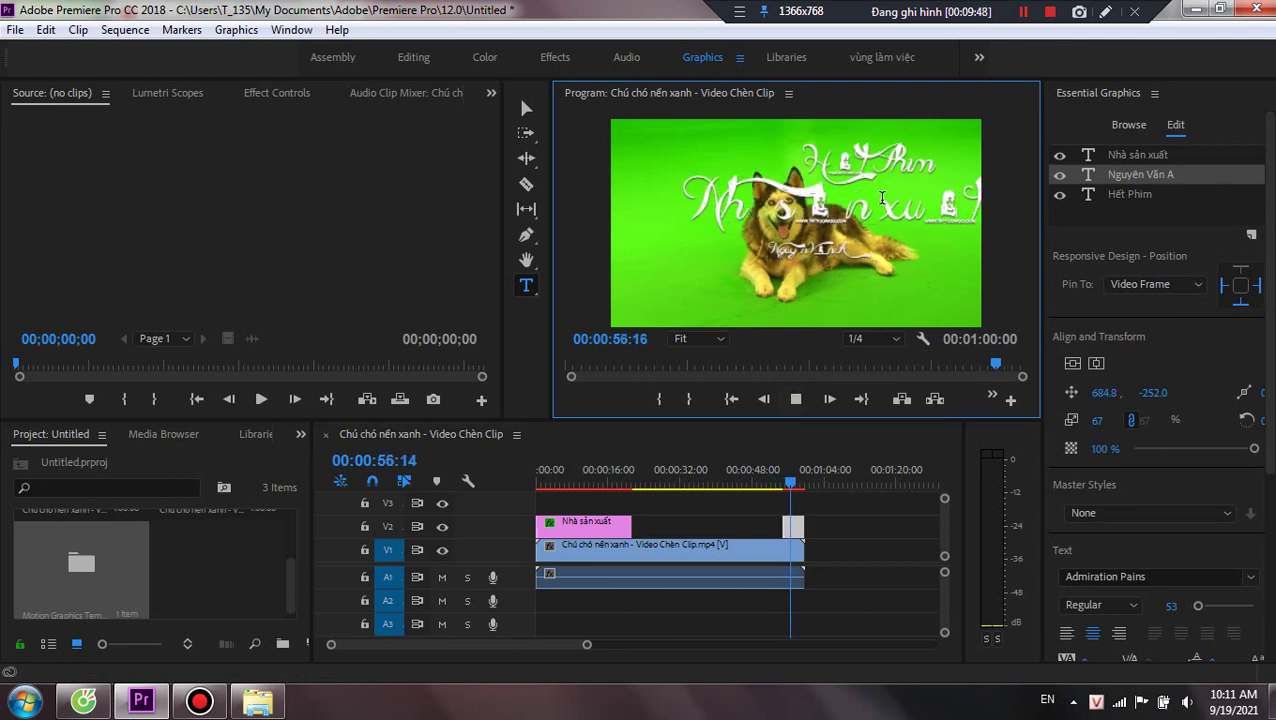
pyautogui.click(796, 399)
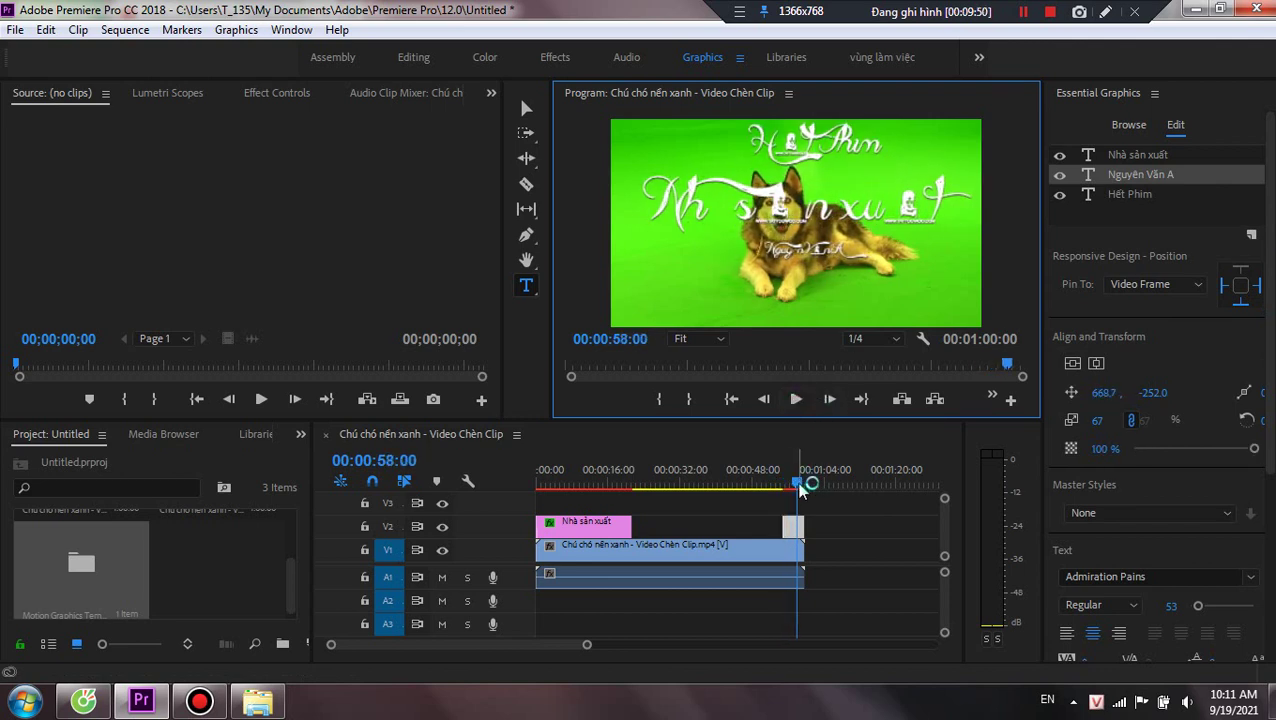
pyautogui.moveTo(800, 485); pyautogui.dragTo(771, 485)
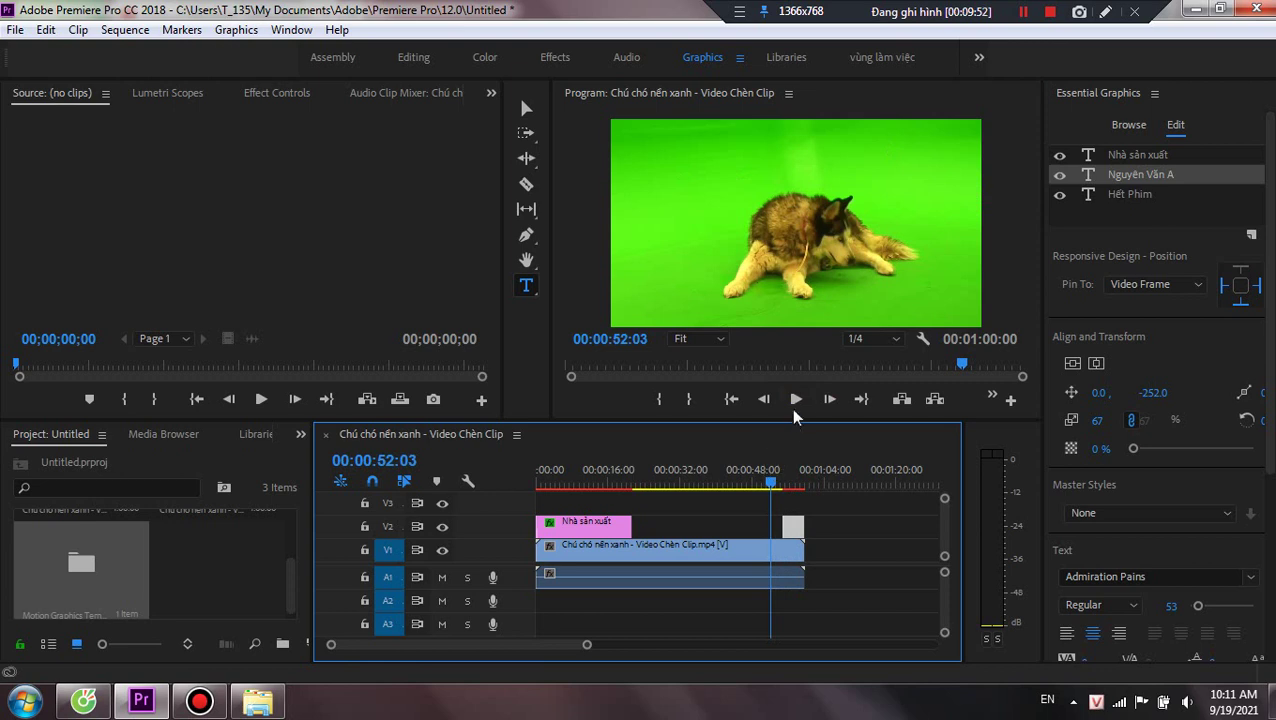
pyautogui.click(795, 400)
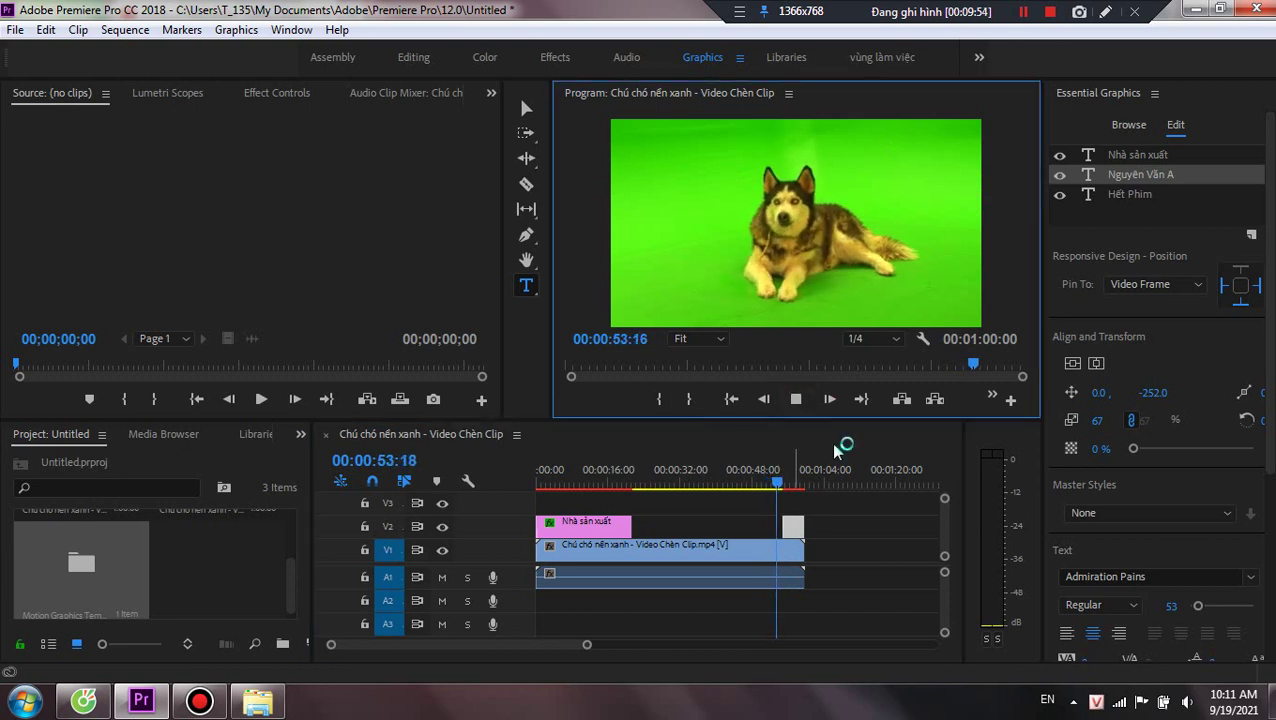
pyautogui.click(797, 400)
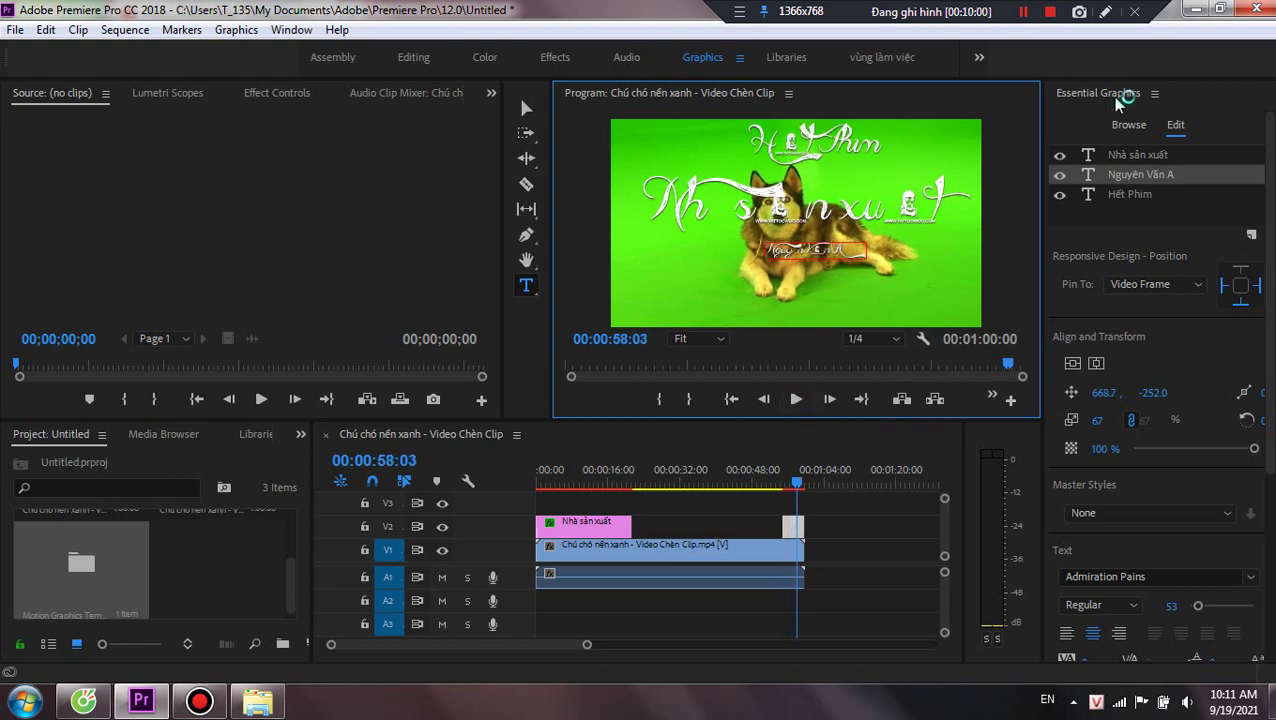
# Show the [AE] Sports Package templates in Essential Graphics Browse.
pyautogui.click(1127, 124)
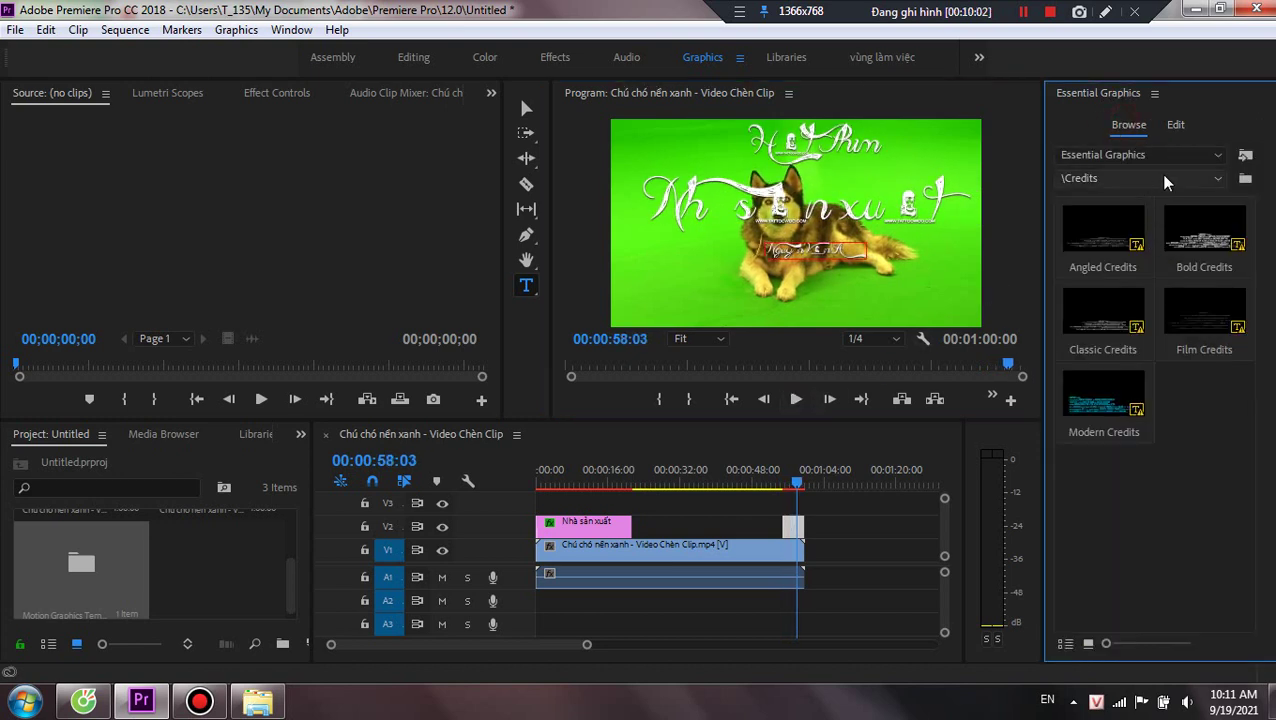
pyautogui.click(1160, 177)
pyautogui.click(1137, 305)
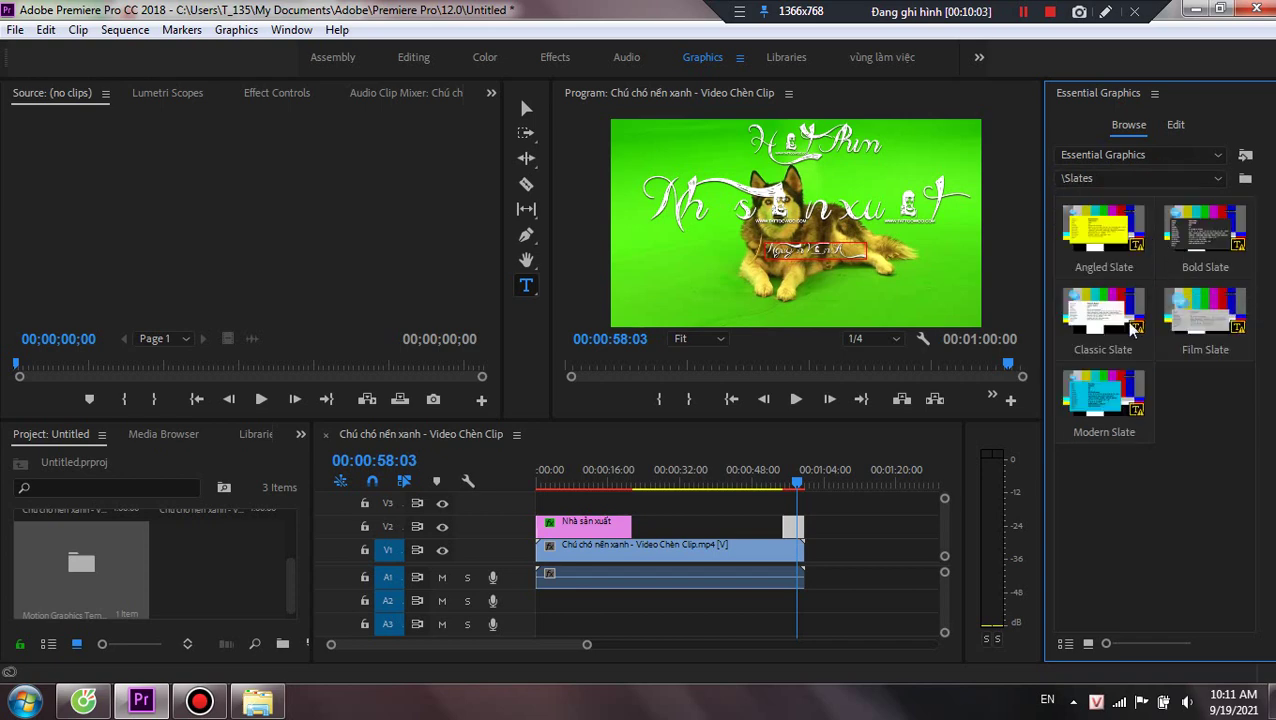
pyautogui.click(1148, 177)
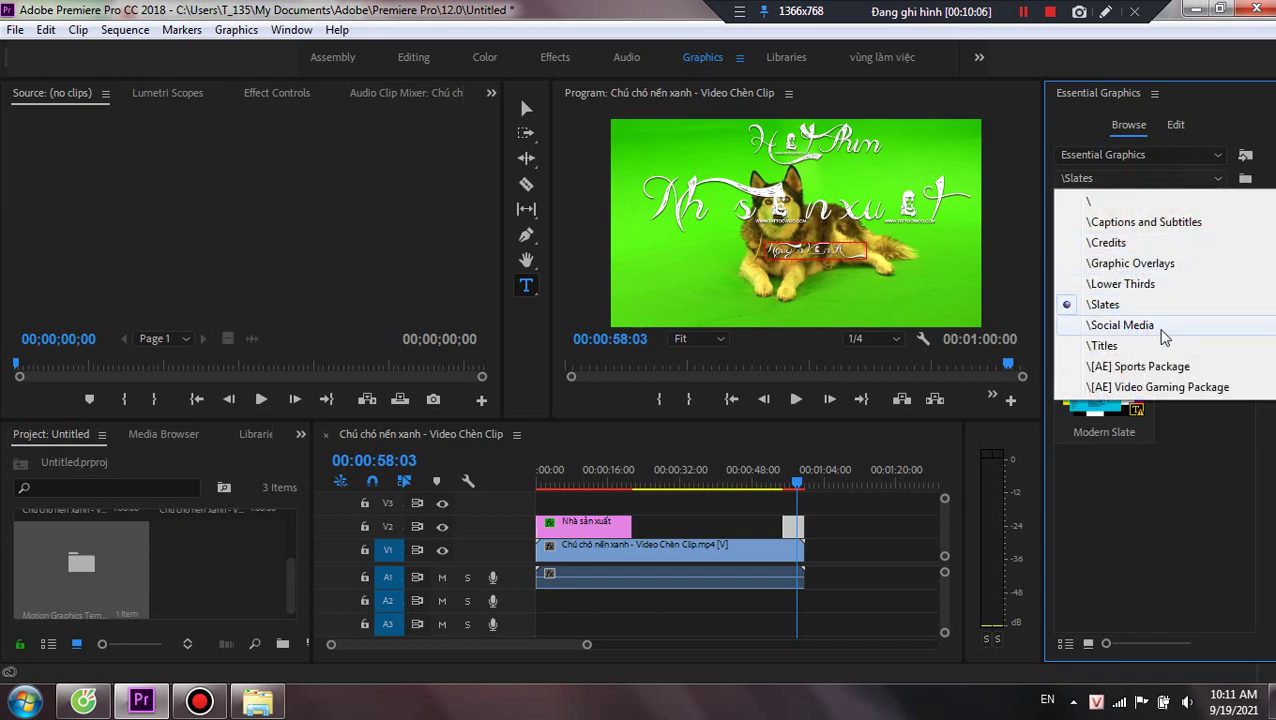
pyautogui.click(1190, 366)
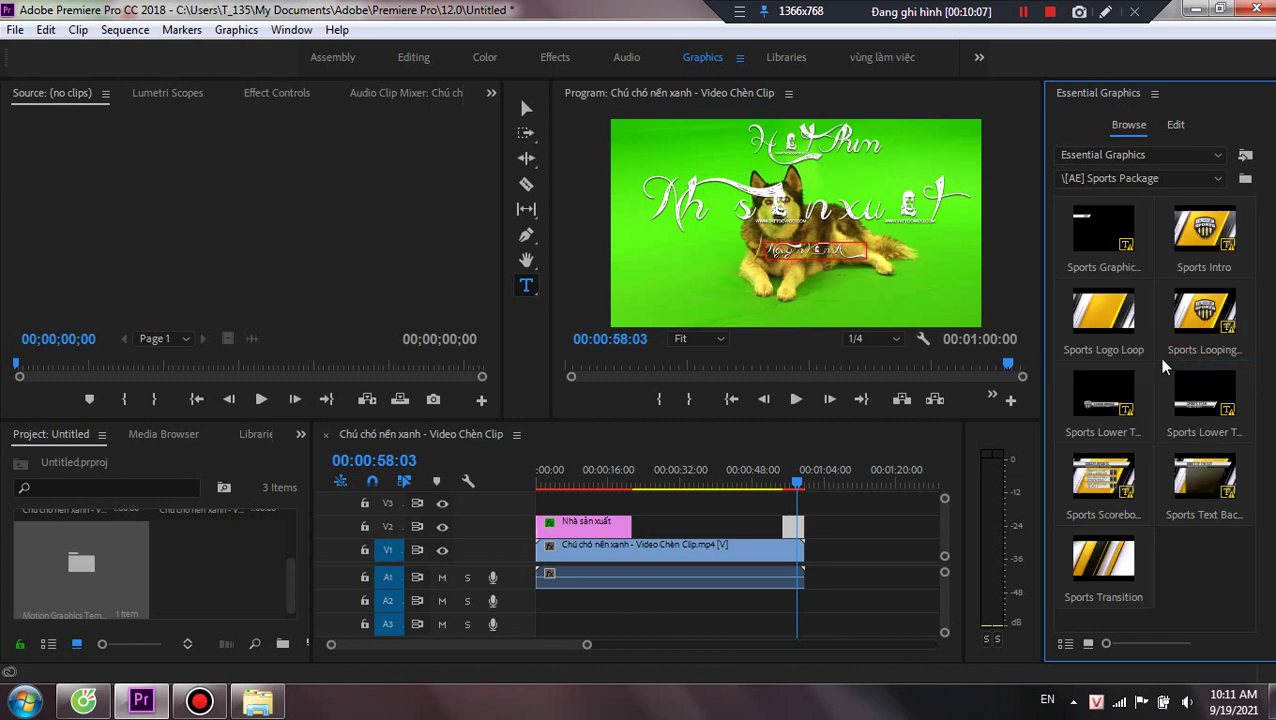
# Delete both title clips from track V2.
pyautogui.moveTo(590, 530); pyautogui.dragTo(795, 530)
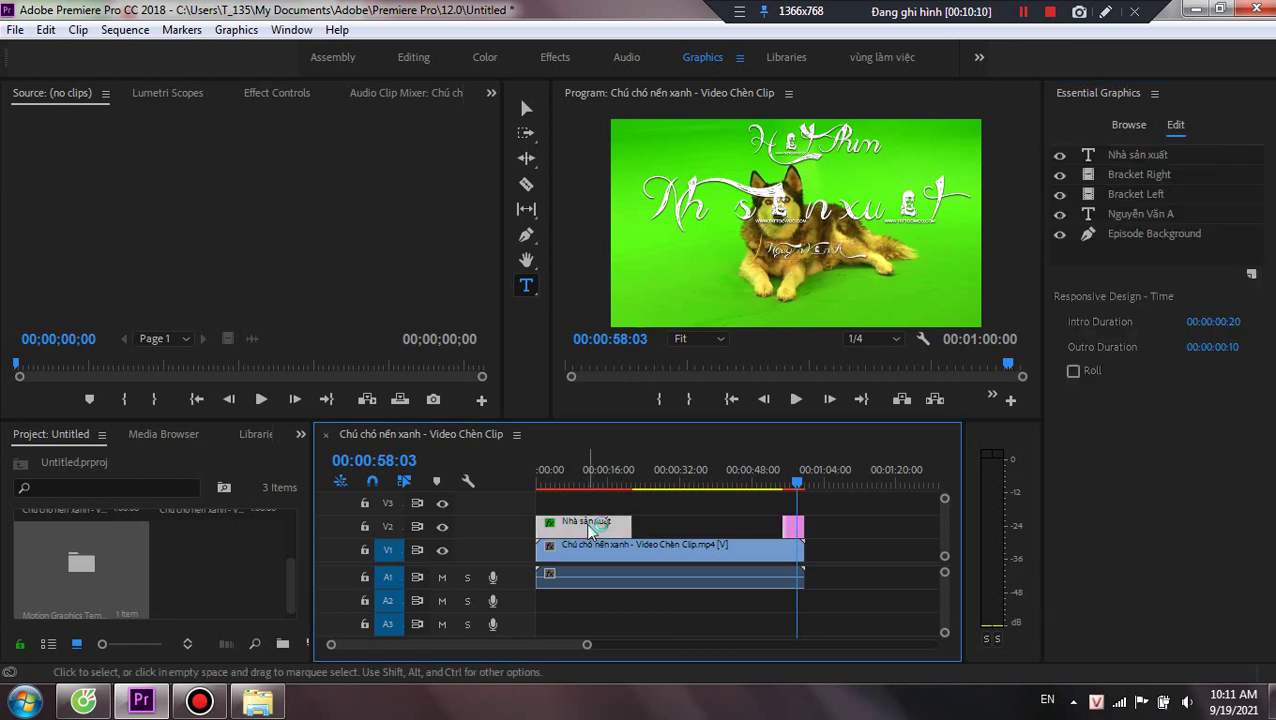
pyautogui.press('Delete')
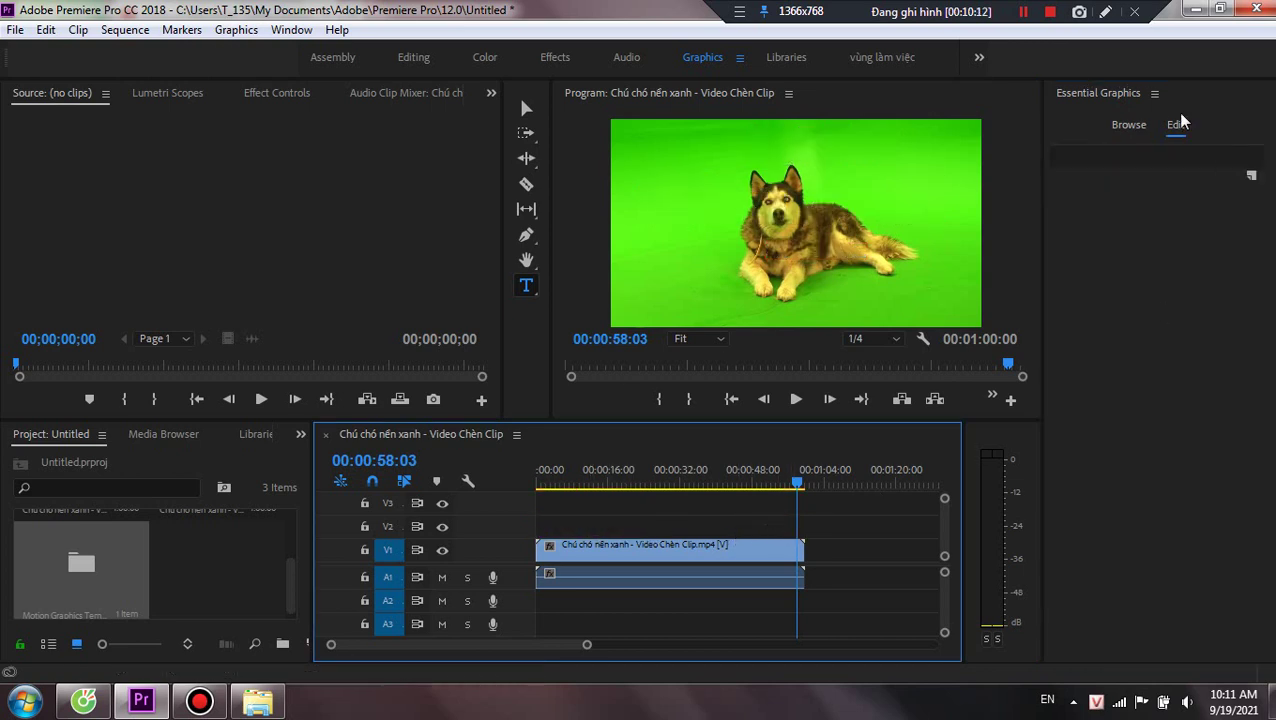
pyautogui.click(1129, 124)
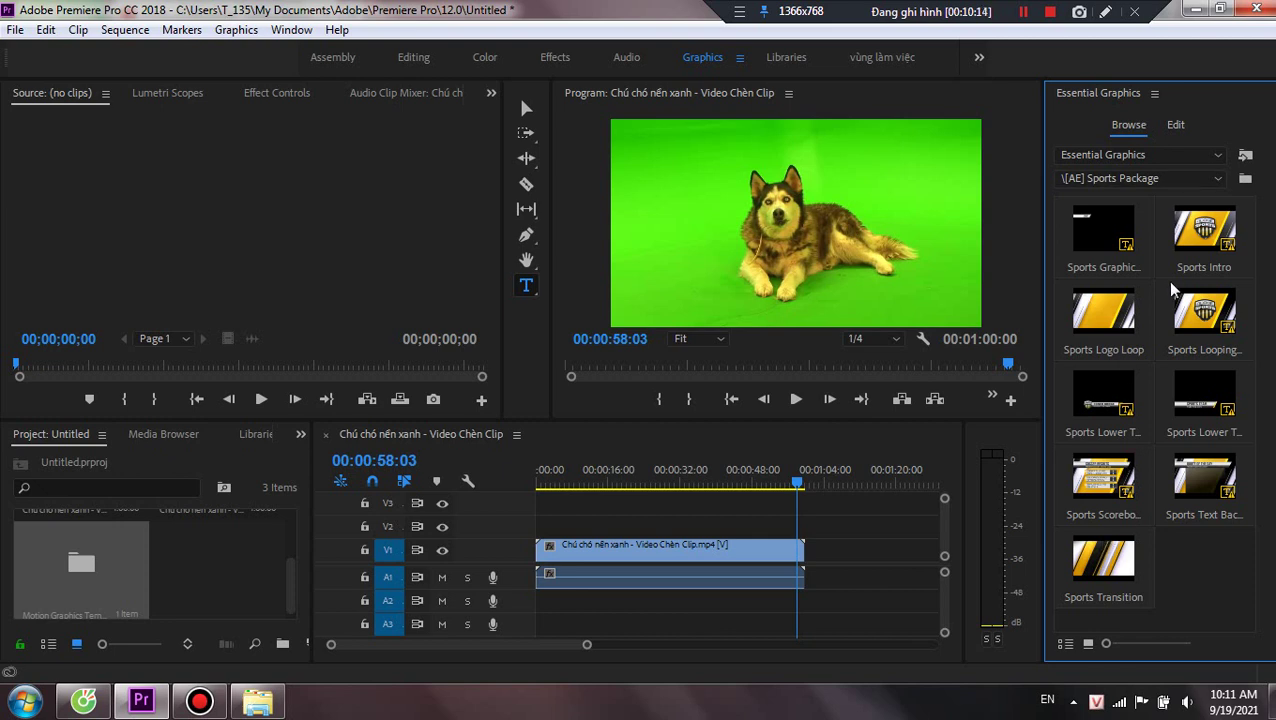
# Add Sports Intro at the start of V2 and accept the default font substitutes.
pyautogui.moveTo(1204, 230); pyautogui.dragTo(549, 545)
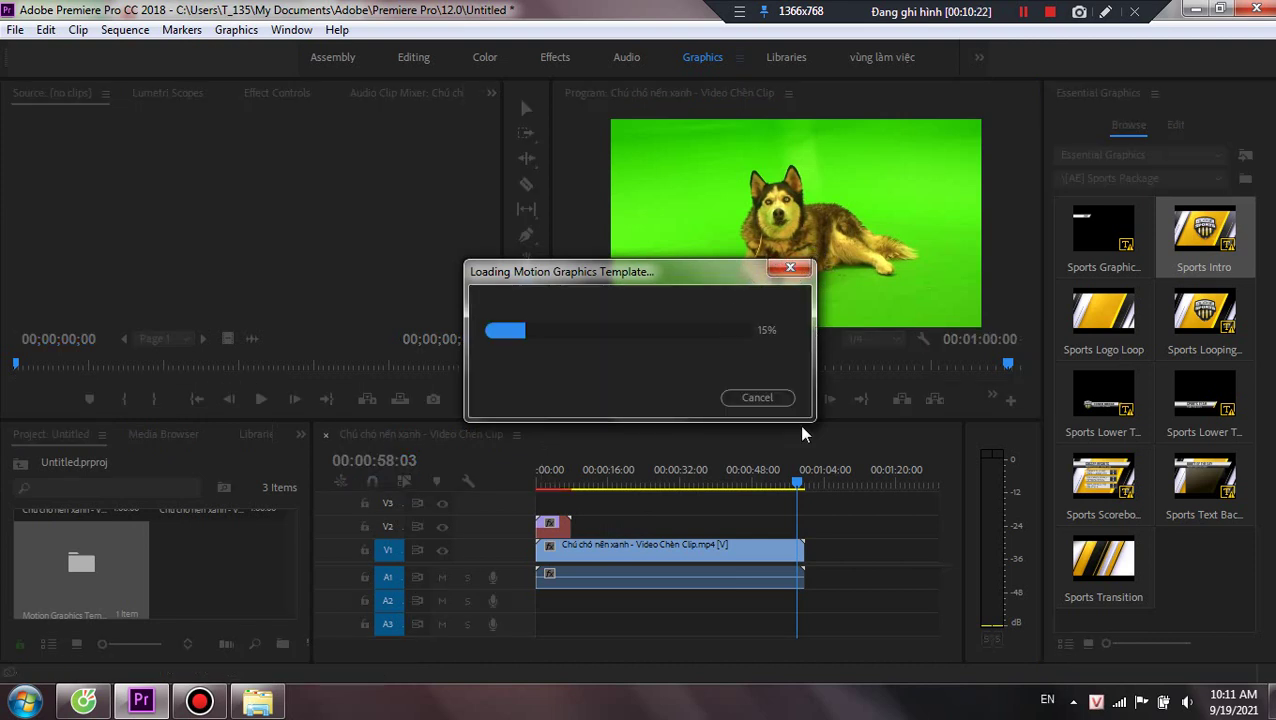
pyautogui.click(829, 377)
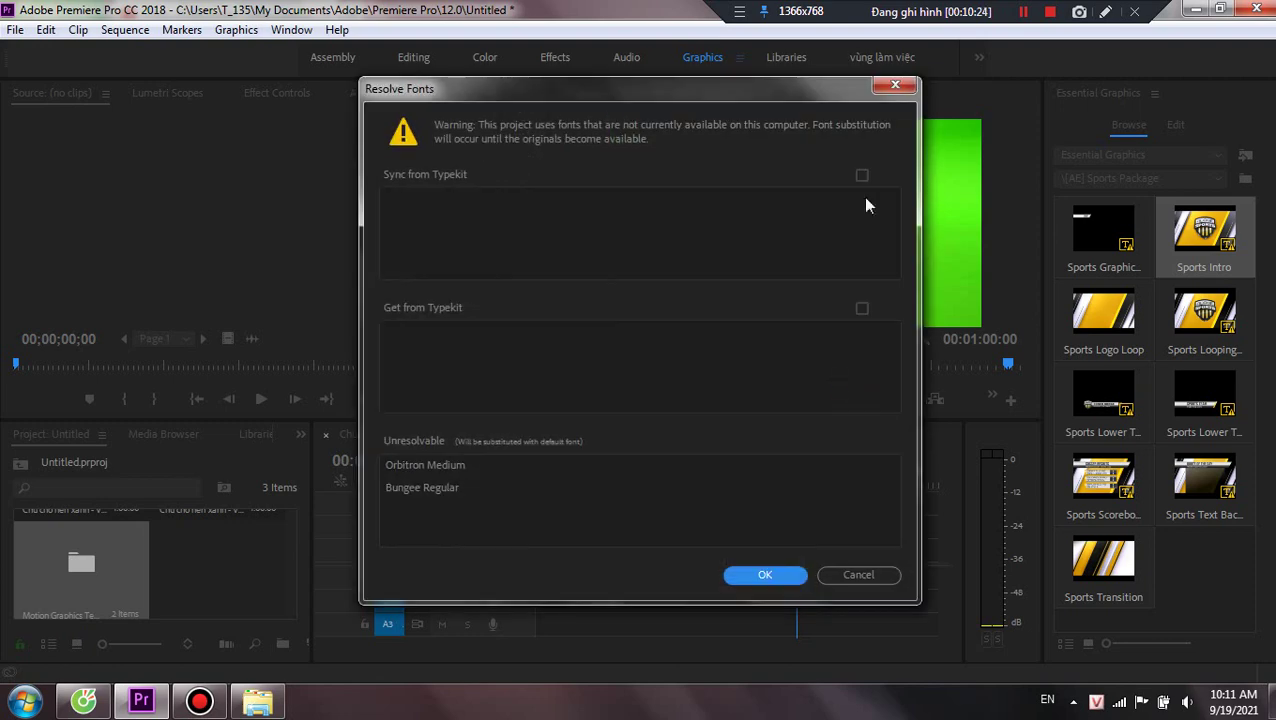
pyautogui.click(752, 575)
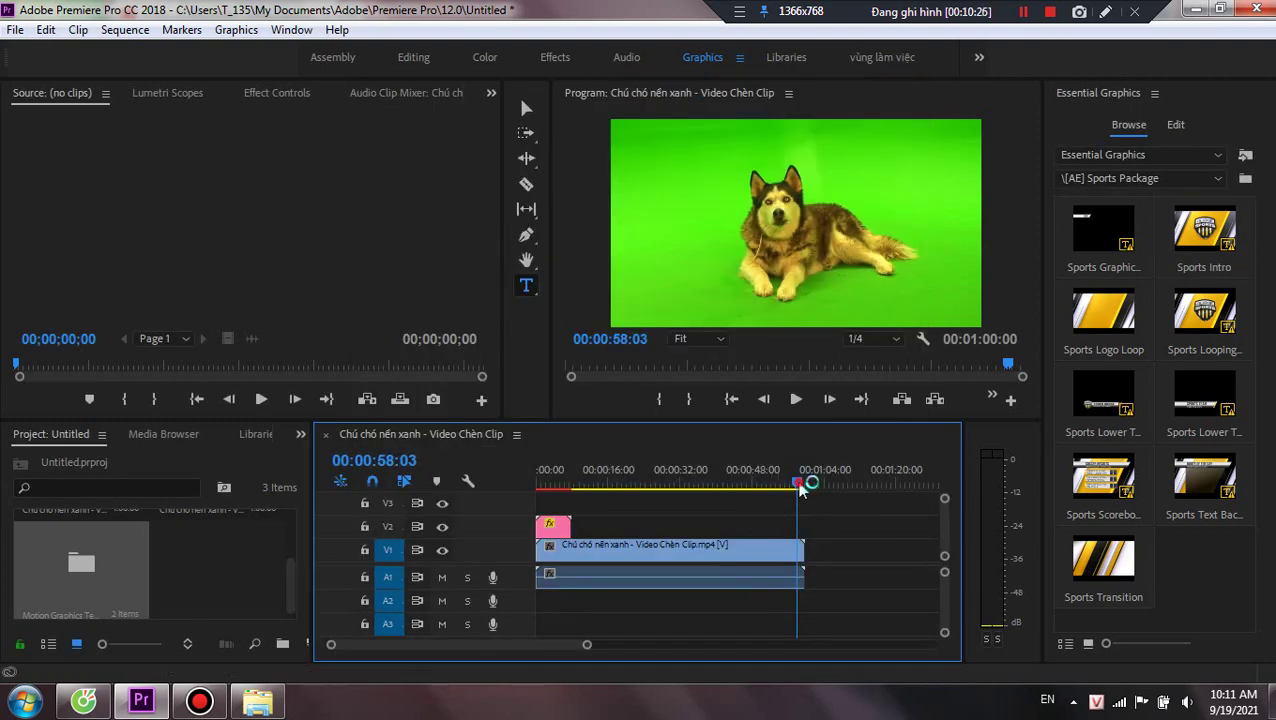
pyautogui.moveTo(797, 484); pyautogui.dragTo(524, 521)
pyautogui.click(796, 399)
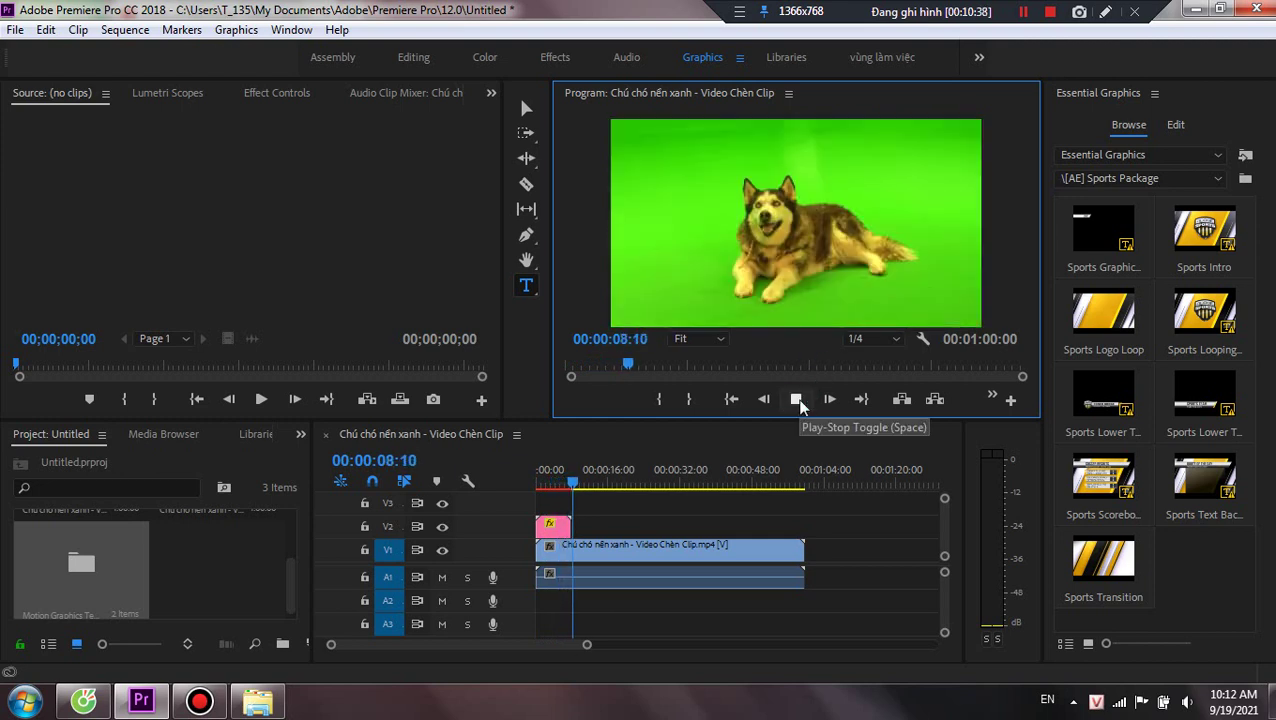
pyautogui.click(797, 400)
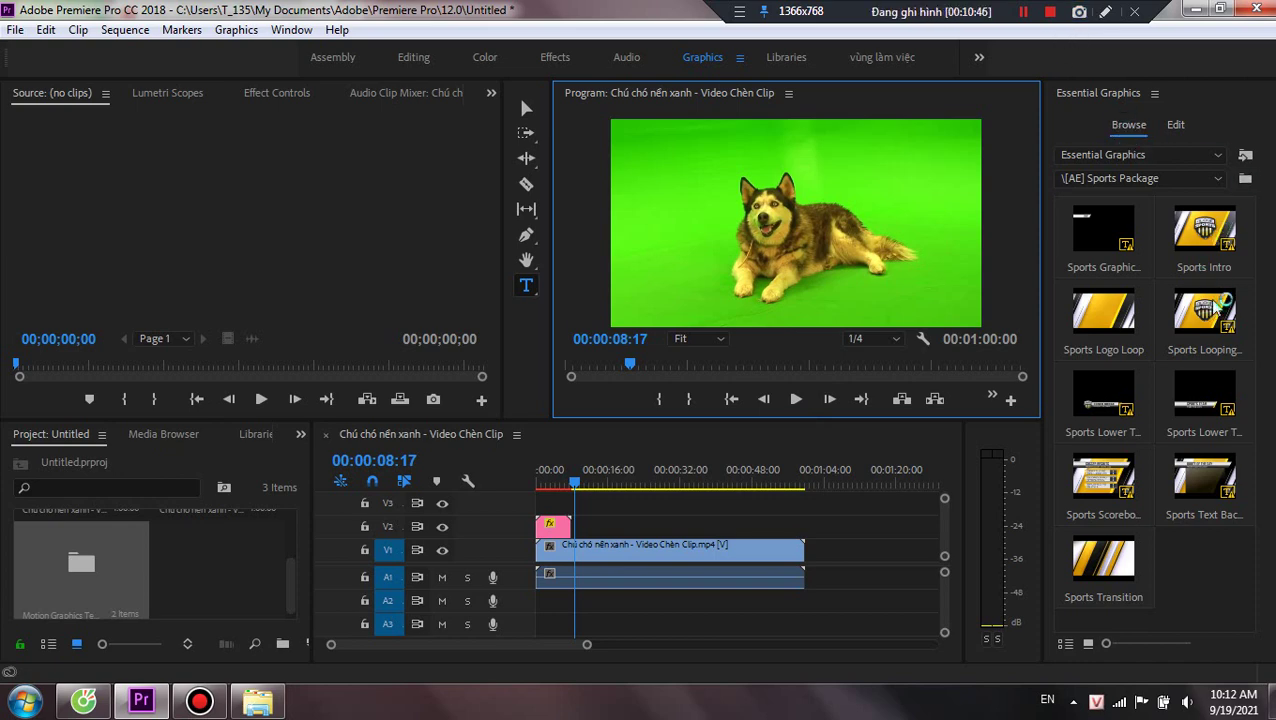
# Install the IPC - Lower Third 03.mogrt template from the Downloads folder.
pyautogui.click(1246, 165)
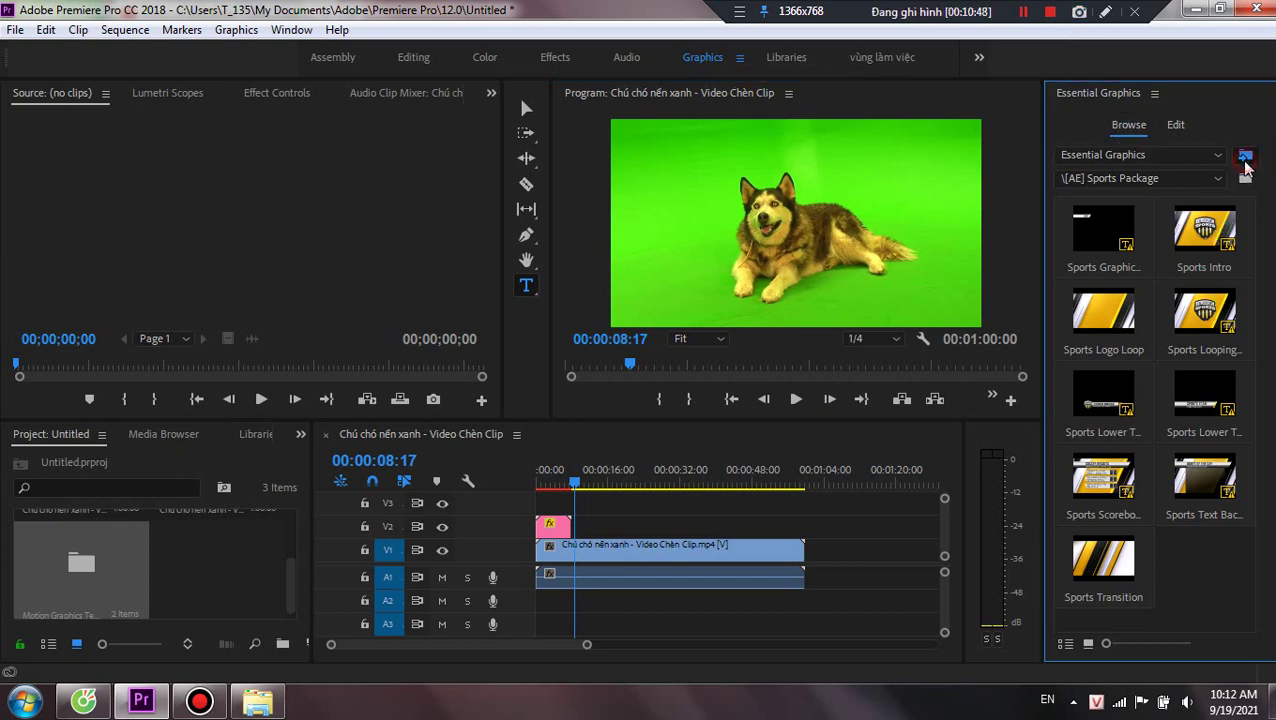
pyautogui.click(80, 187)
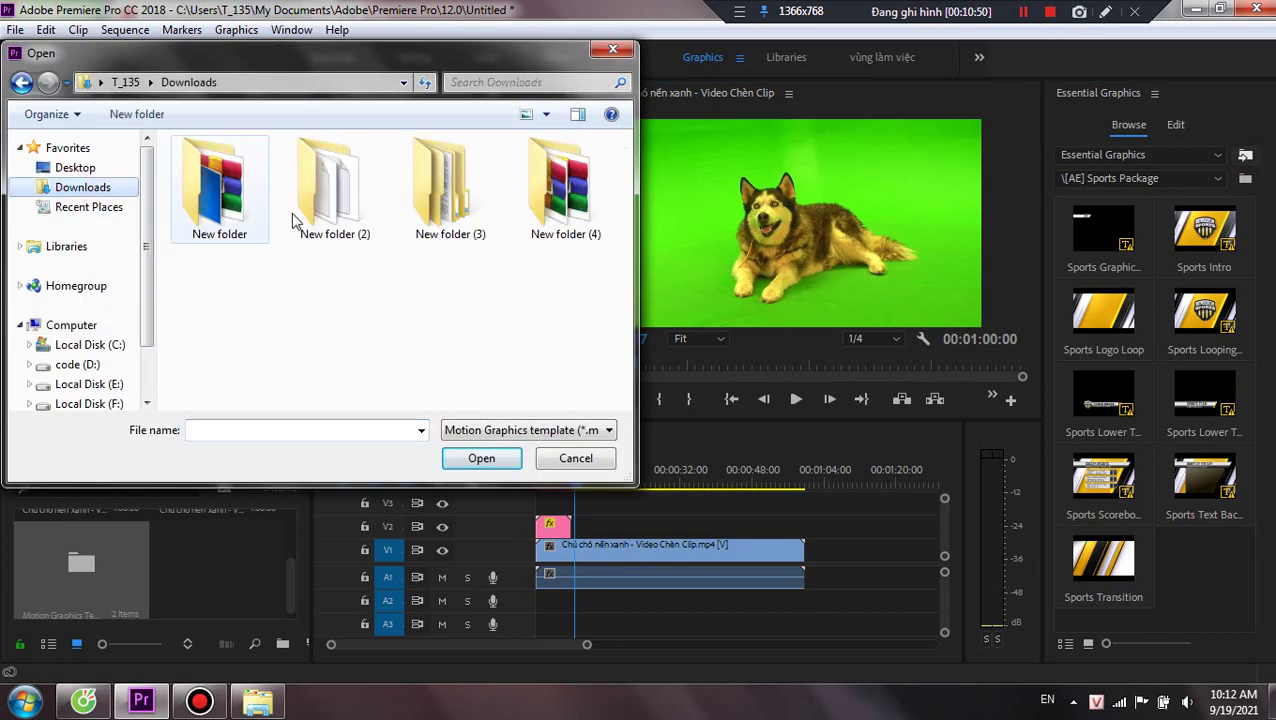
pyautogui.doubleClick(560, 190)
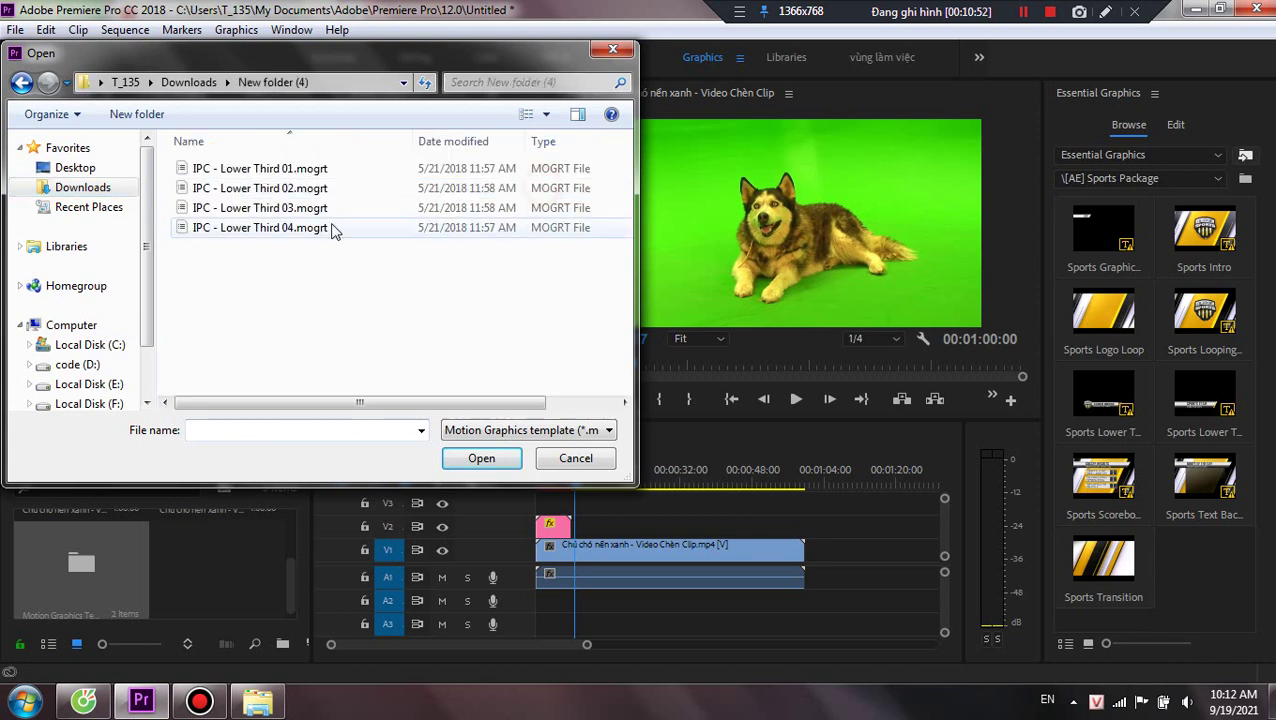
pyautogui.click(230, 208)
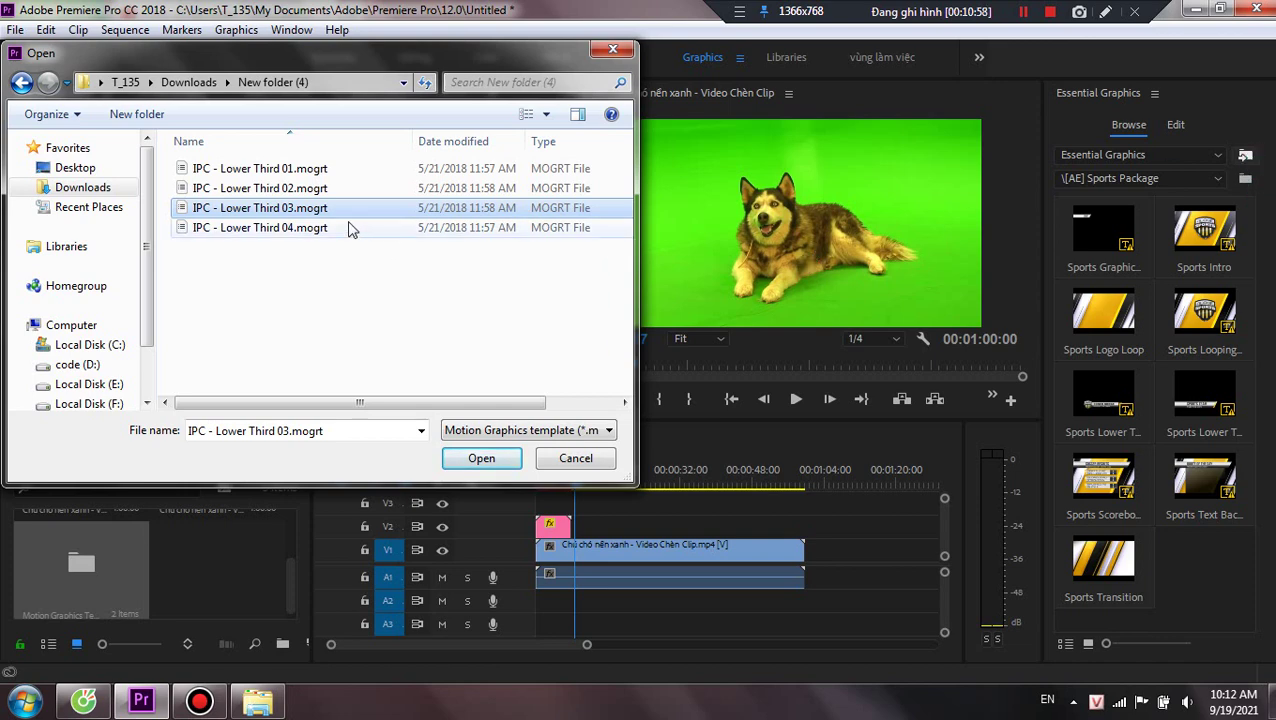
pyautogui.click(498, 465)
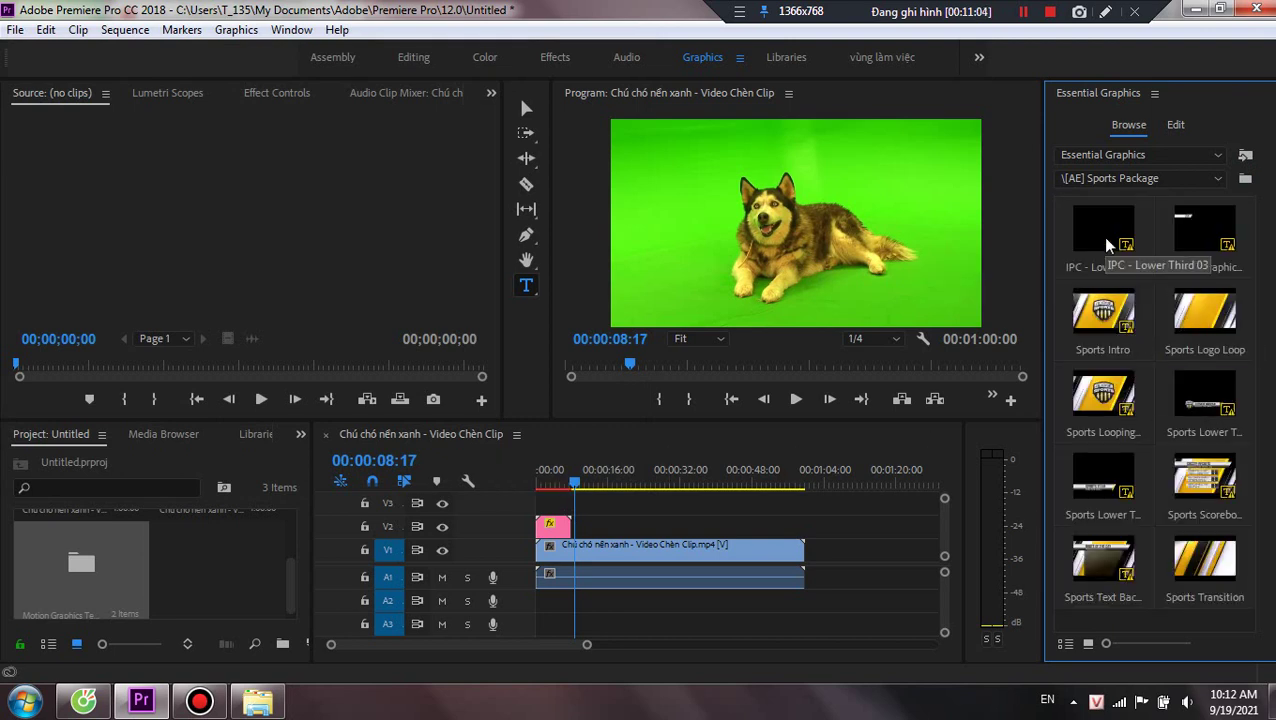
# Delete the IPC Lower Third template from the Sports Package list.
pyautogui.click(1160, 180)
pyautogui.click(1160, 180)
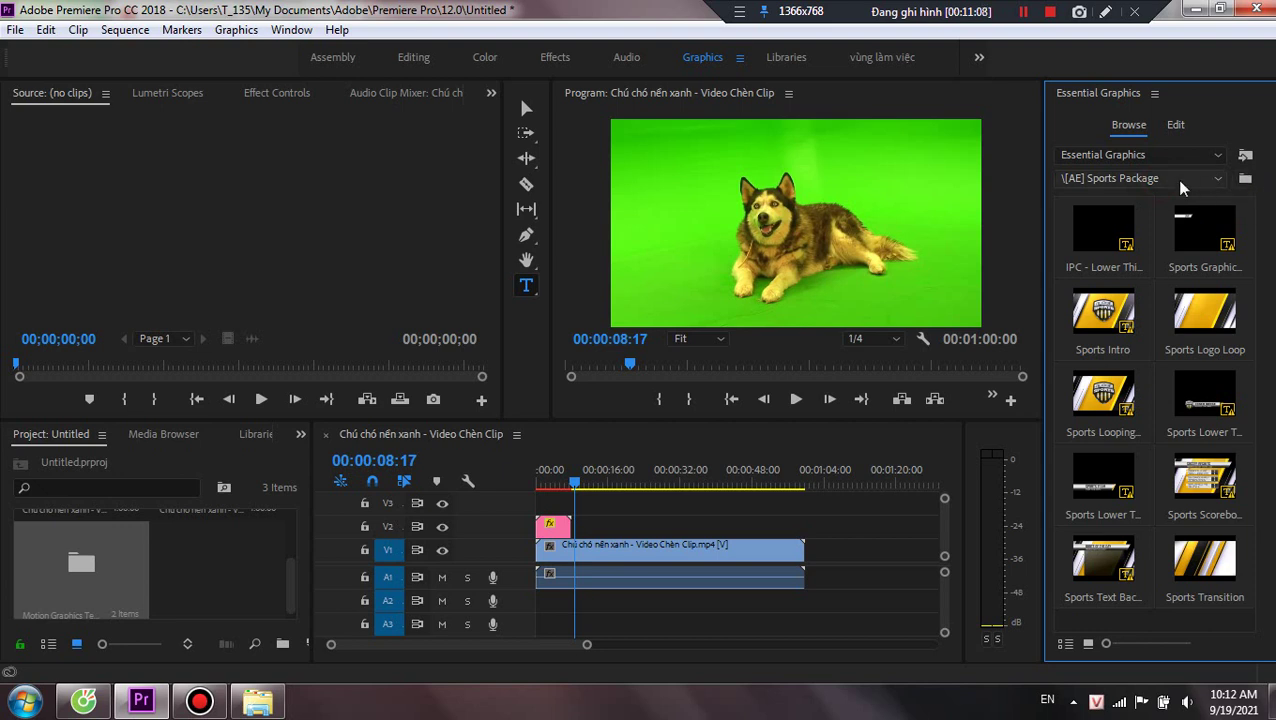
pyautogui.click(1106, 244)
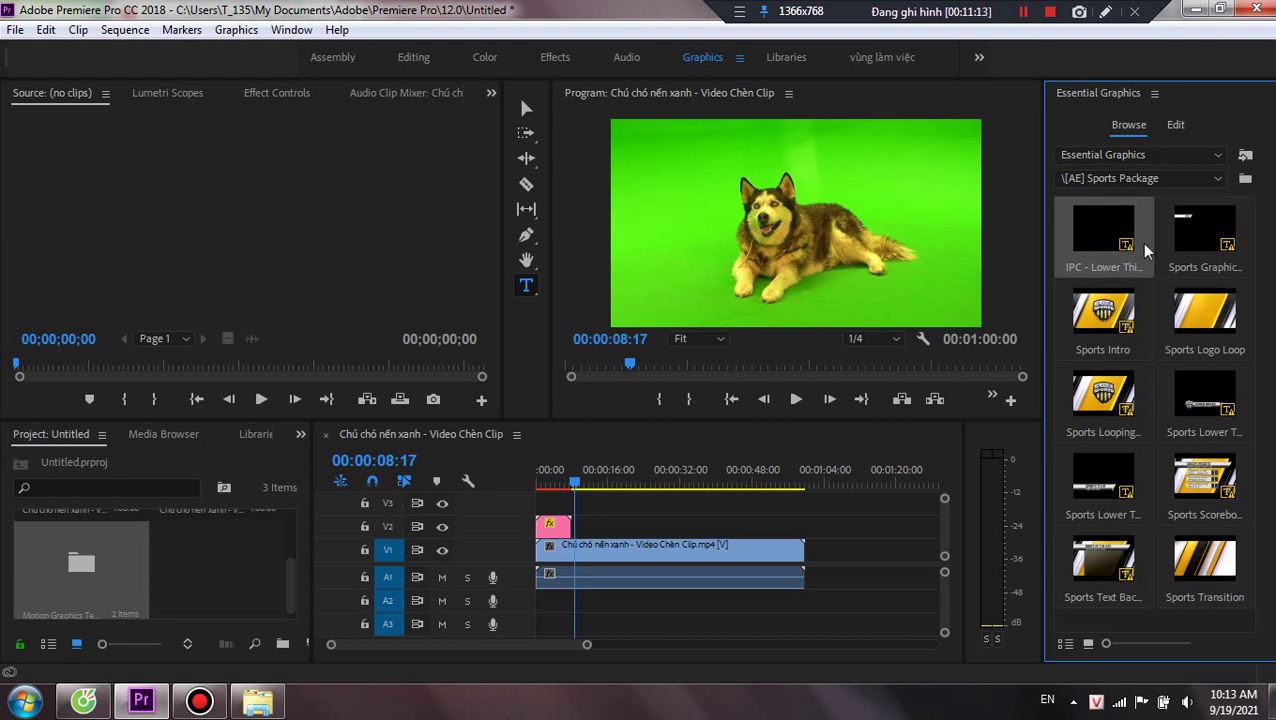
pyautogui.click(1130, 246)
pyautogui.rightClick(1130, 242)
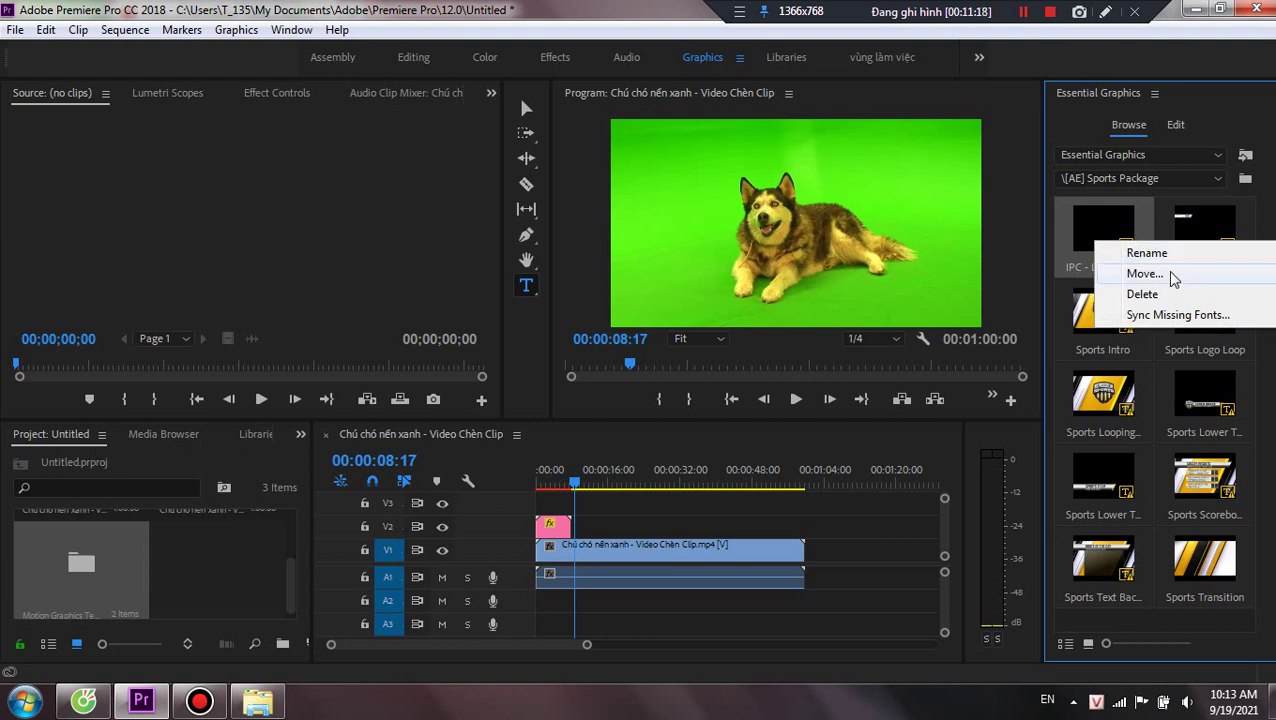
pyautogui.click(1142, 294)
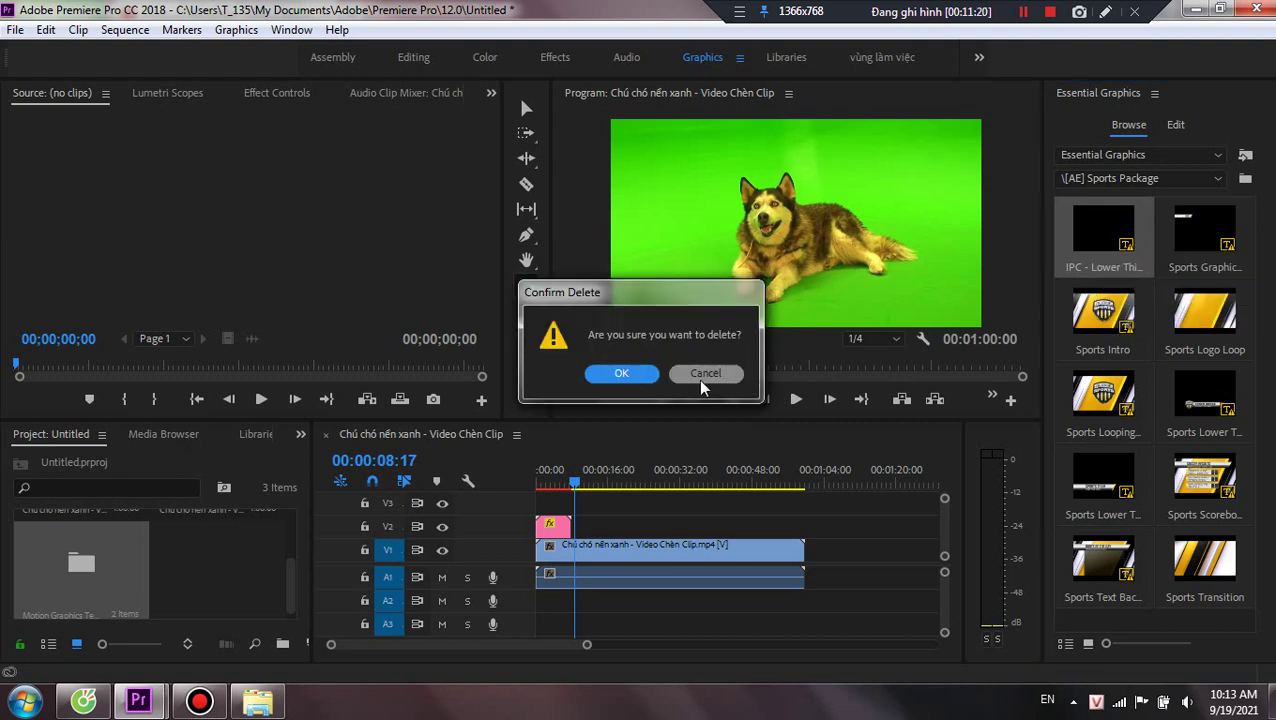
pyautogui.click(622, 373)
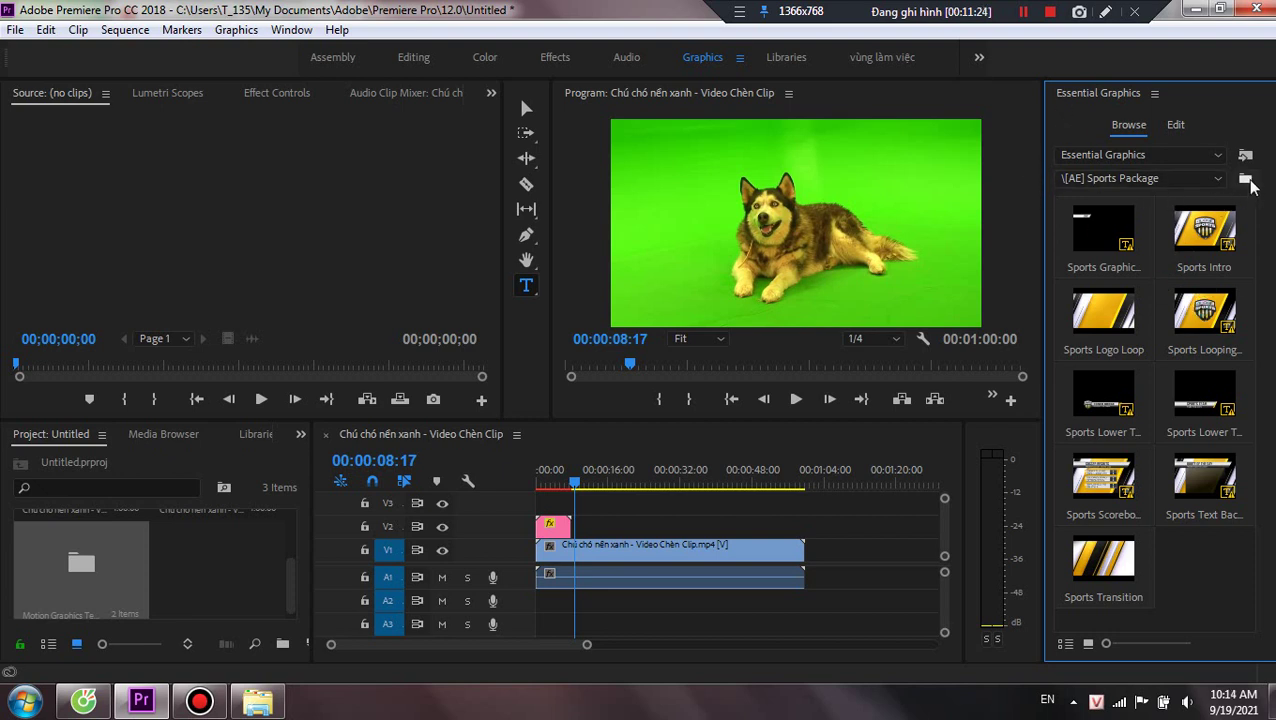
# Create a new template folder named 'My effect' and open it.
pyautogui.click(1246, 179)
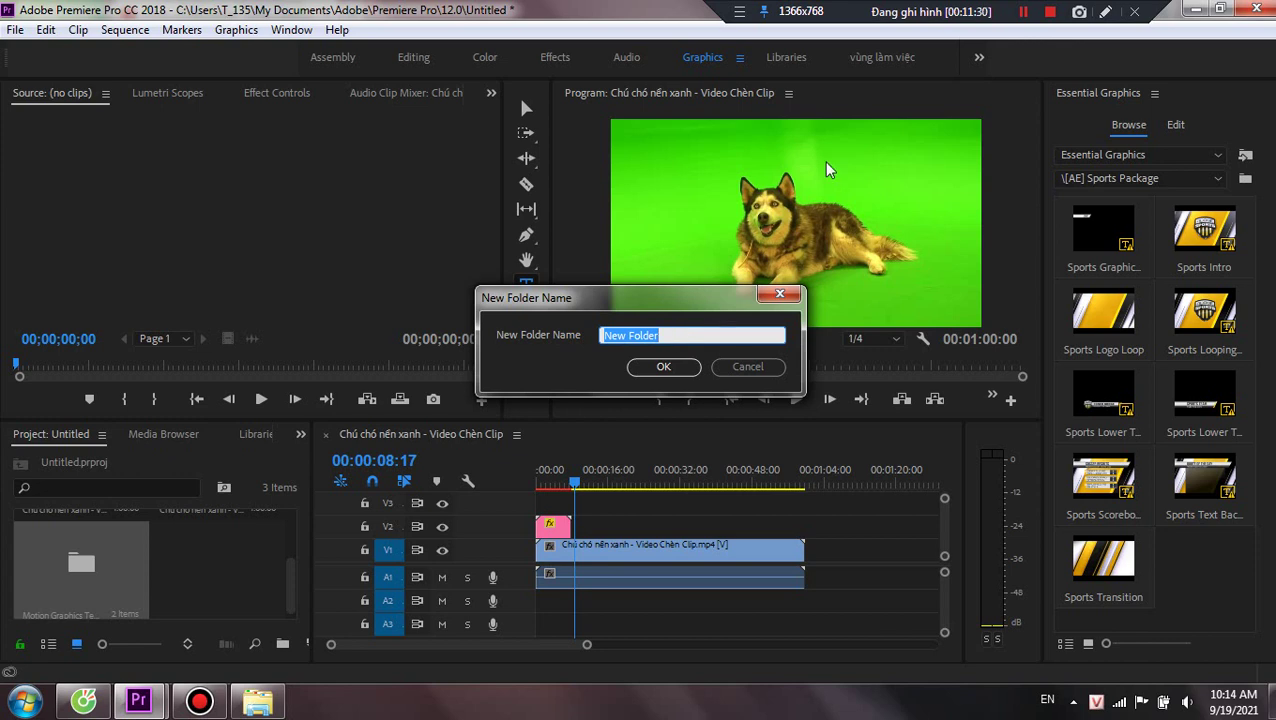
pyautogui.click(1012, 10)
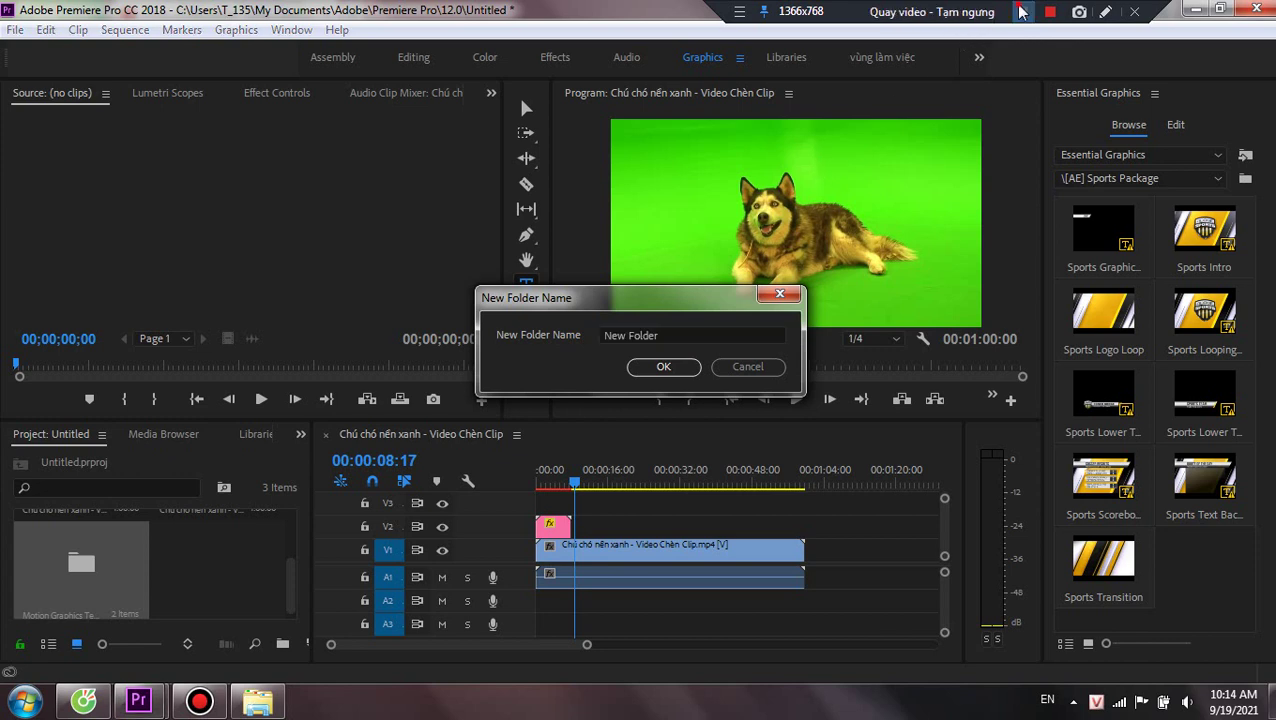
pyautogui.click(667, 336)
pyautogui.moveTo(667, 336); pyautogui.dragTo(592, 336)
pyautogui.write('My effect')
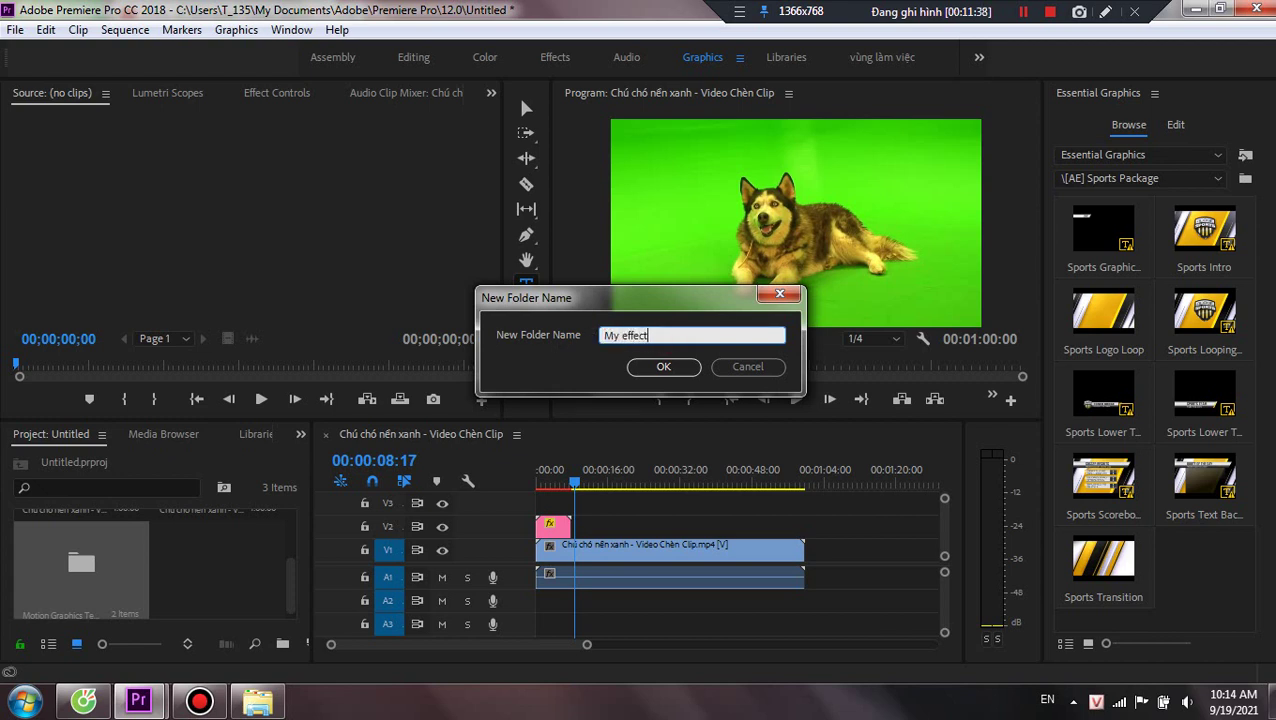
pyautogui.press('Return')
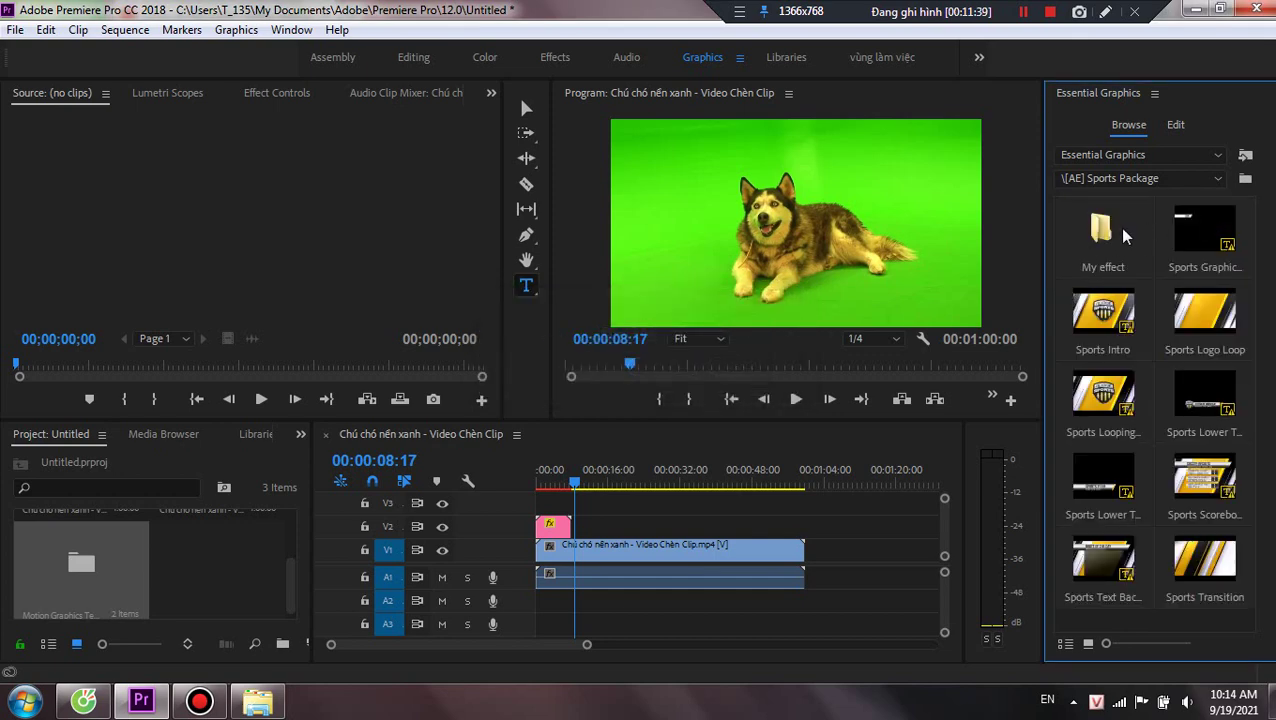
pyautogui.doubleClick(1110, 232)
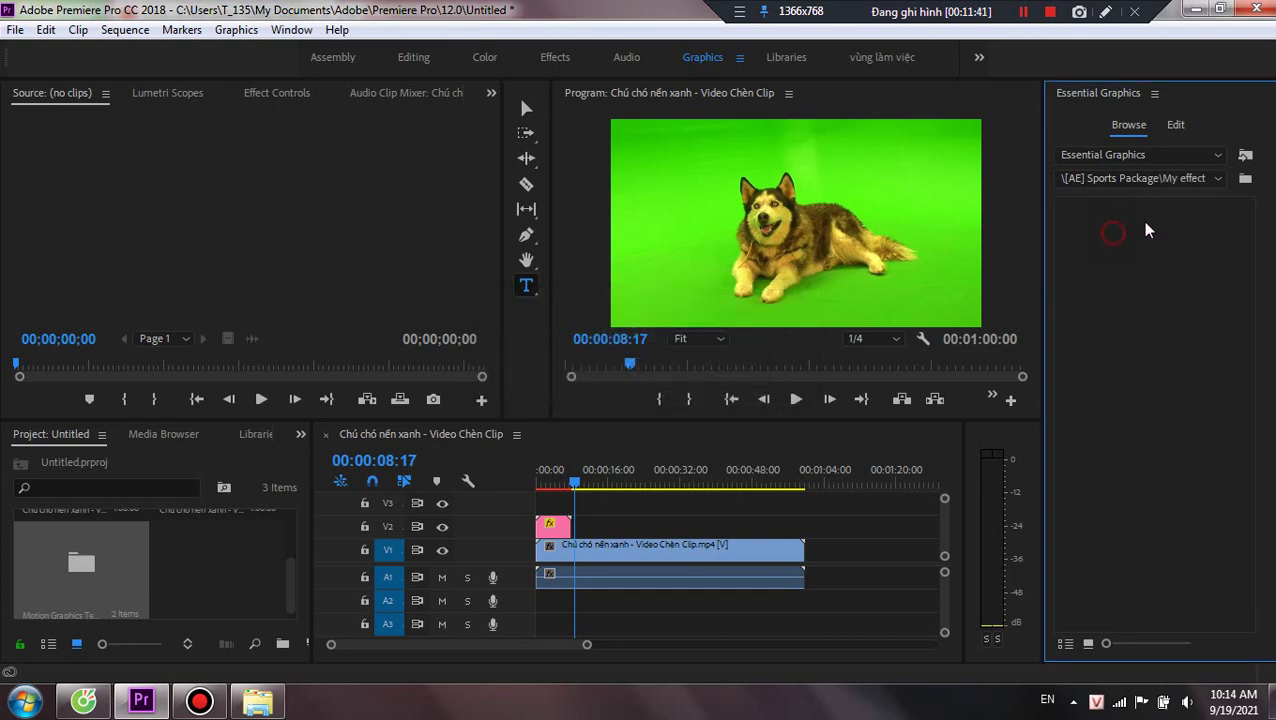
# Install the IPC - Lower Third 01.mogrt template into the My effect folder.
pyautogui.click(1245, 178)
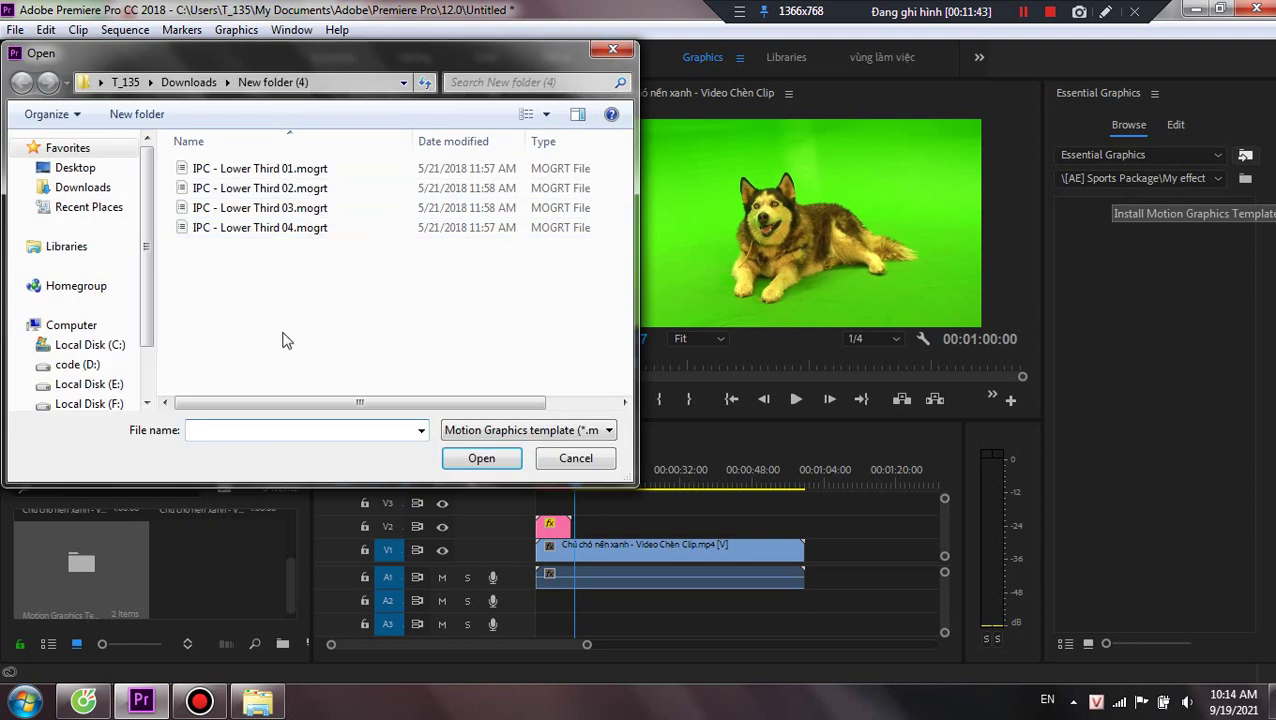
pyautogui.click(215, 169)
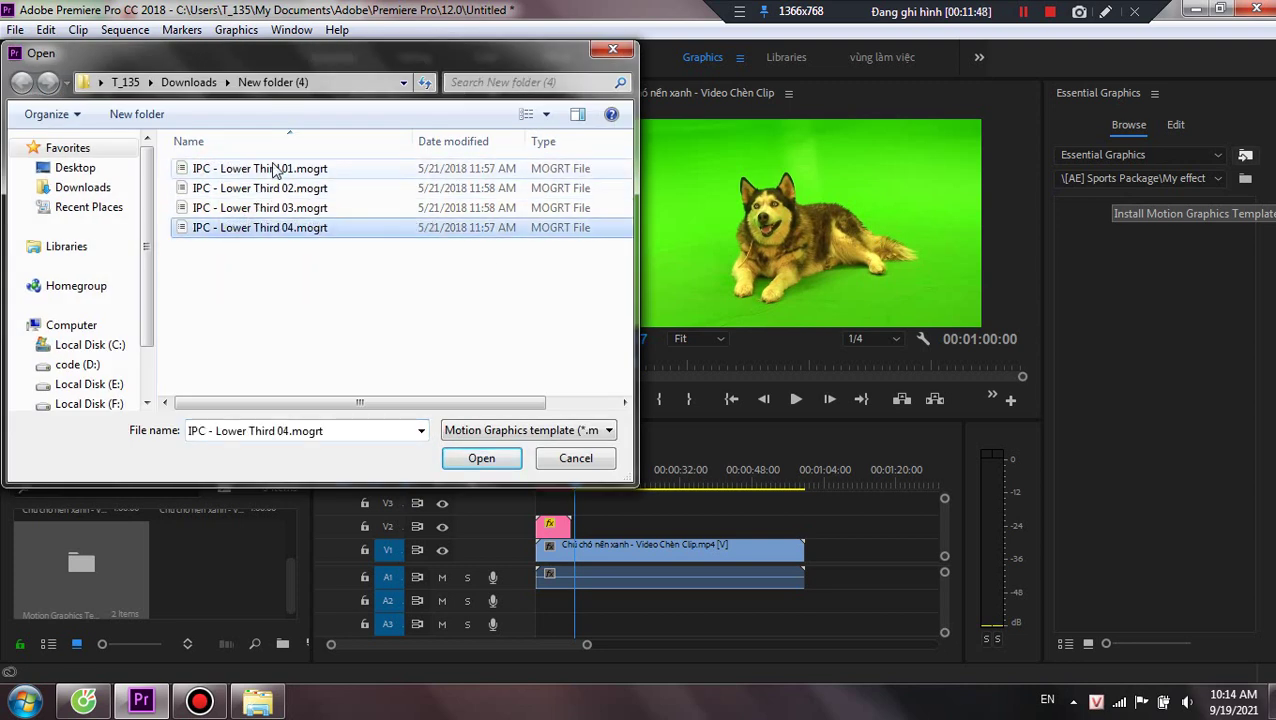
pyautogui.click(253, 228)
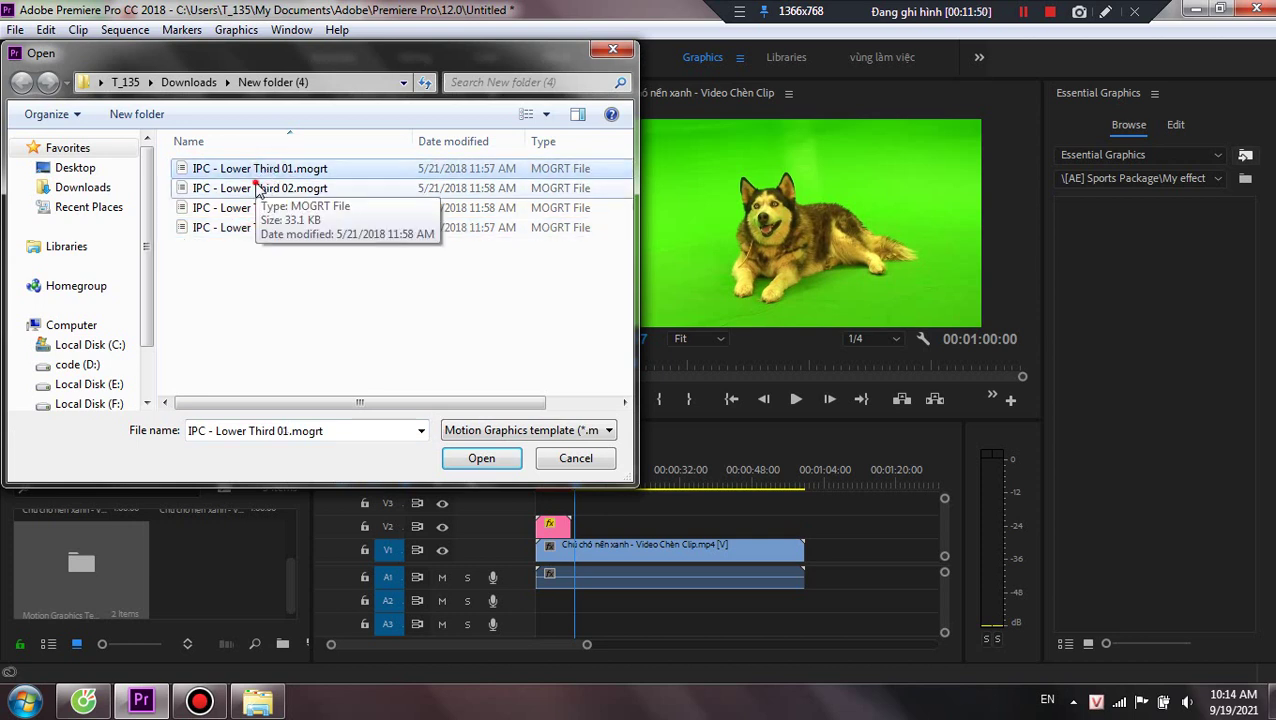
pyautogui.click(262, 192)
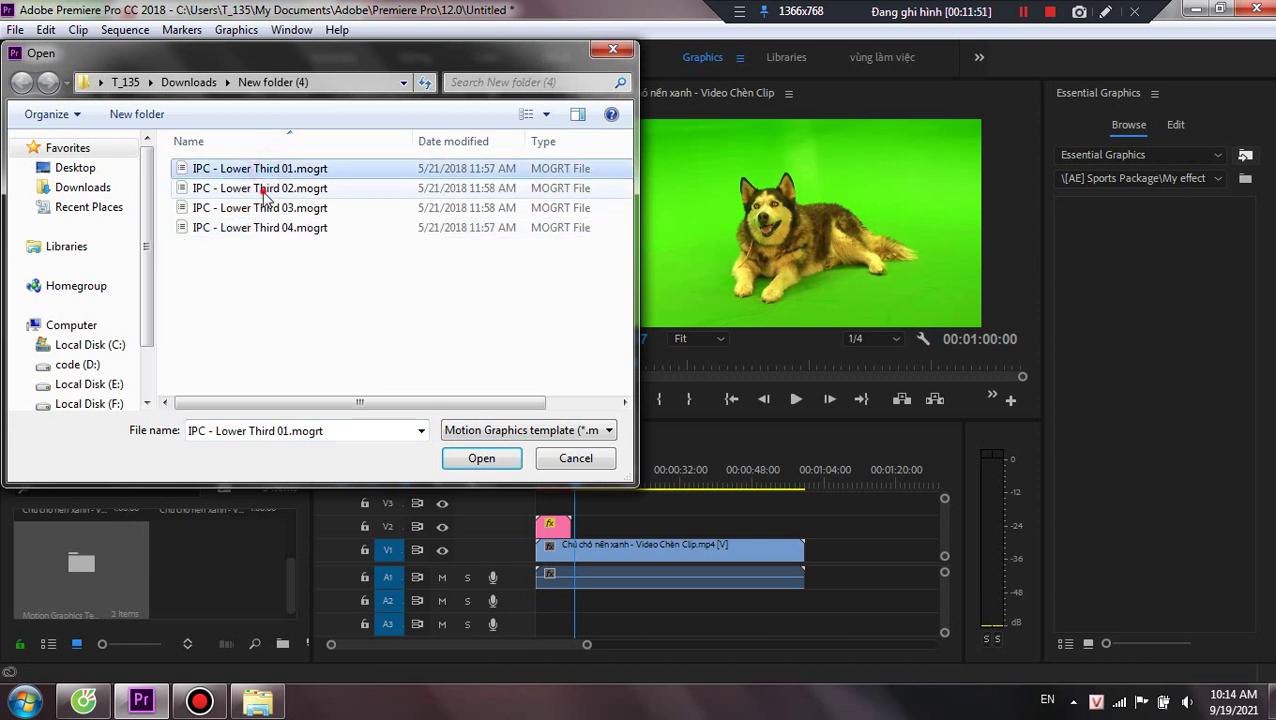
pyautogui.click(255, 209)
pyautogui.click(262, 169)
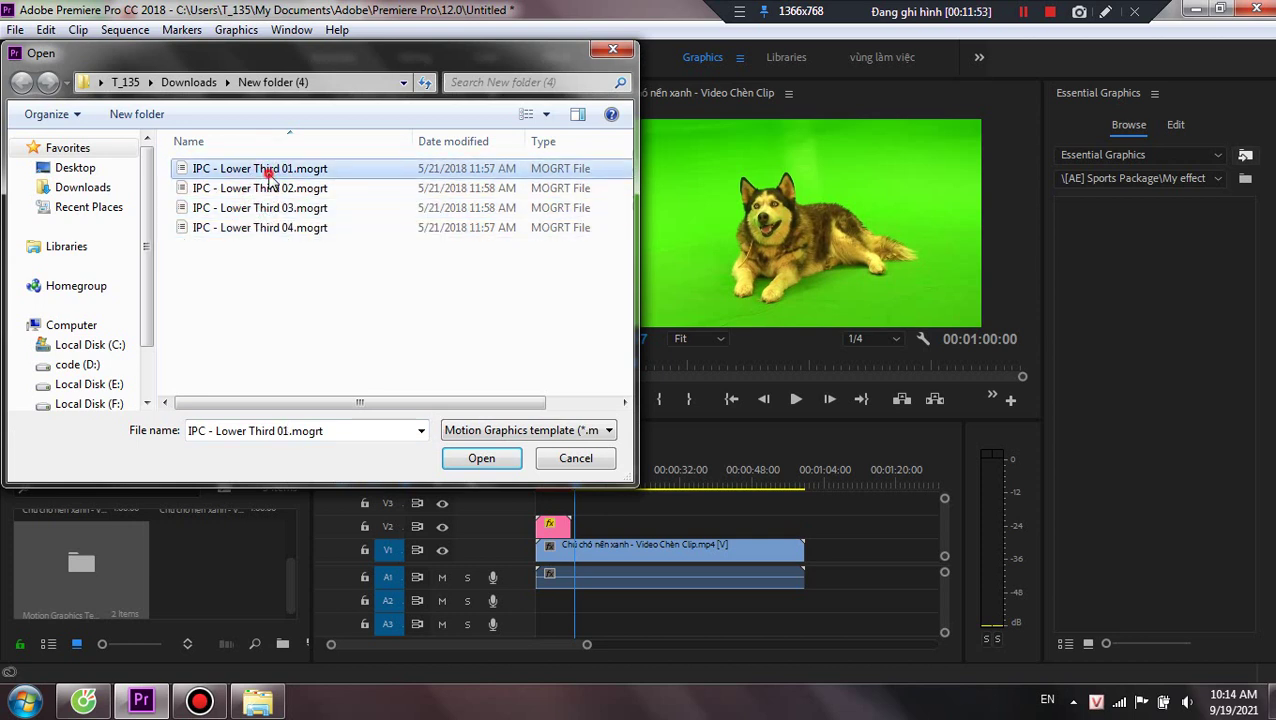
pyautogui.click(484, 458)
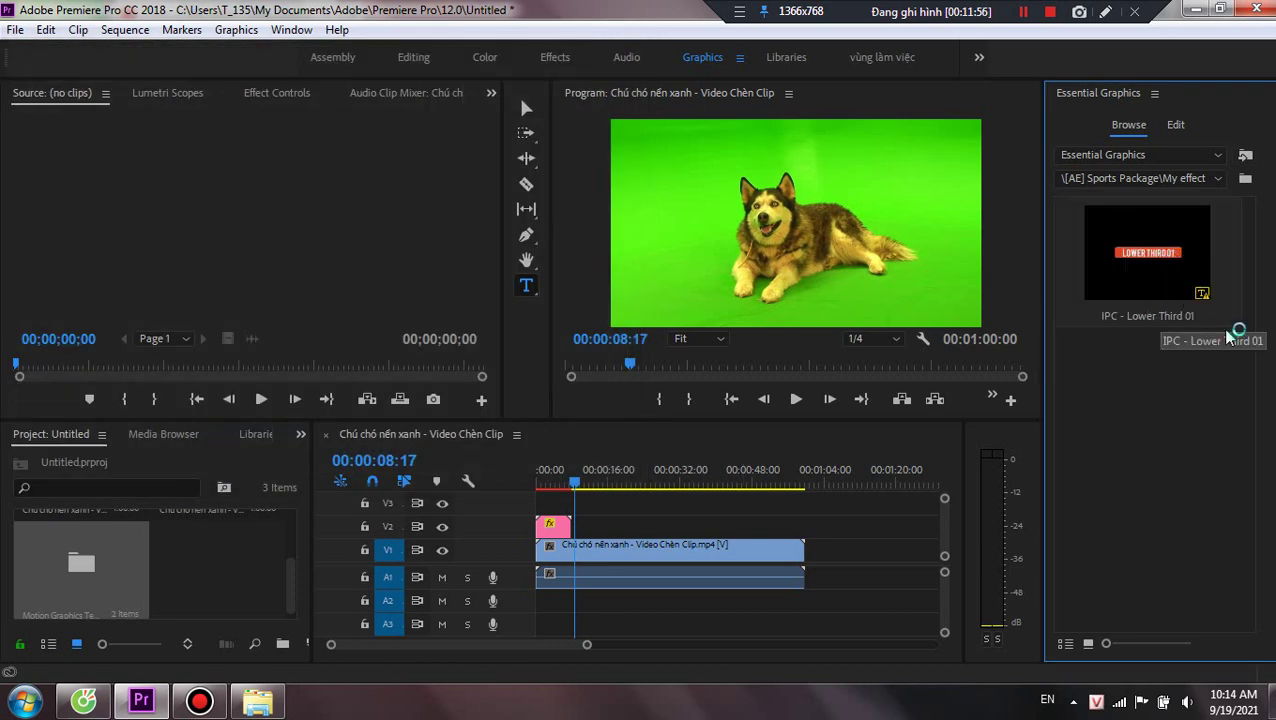
# Place the IPC - Lower Third 01 title on track V2 above the dog clip, dismissing font warnings.
pyautogui.moveTo(1147, 262); pyautogui.dragTo(665, 522)
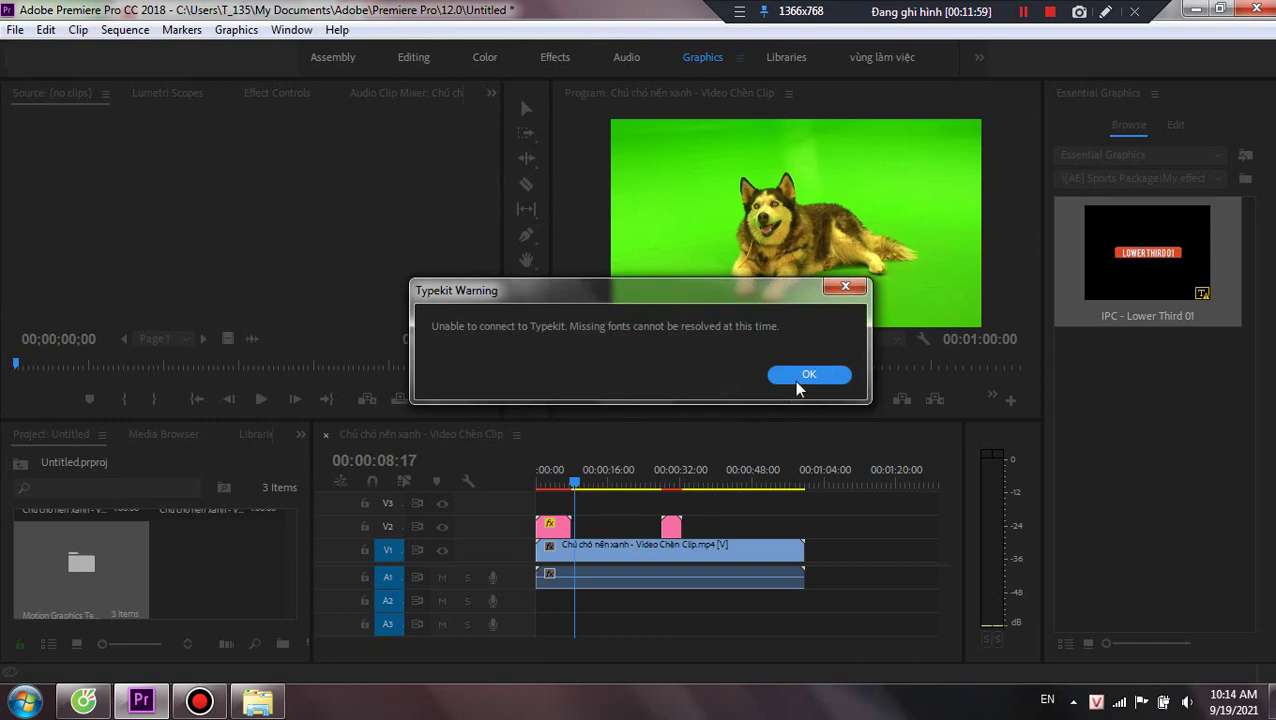
pyautogui.click(812, 376)
pyautogui.click(910, 88)
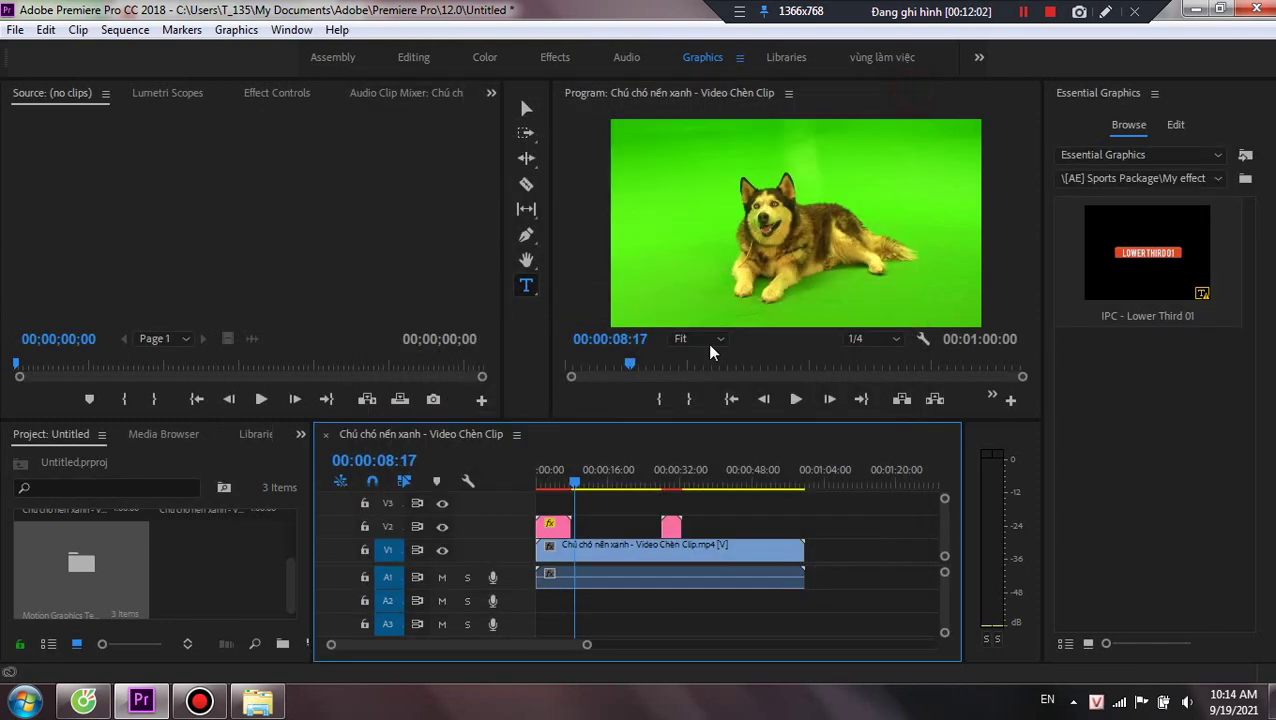
# Preview the title from 00:00:26:20, then select the lower-third clip.
pyautogui.moveTo(575, 481); pyautogui.dragTo(656, 484)
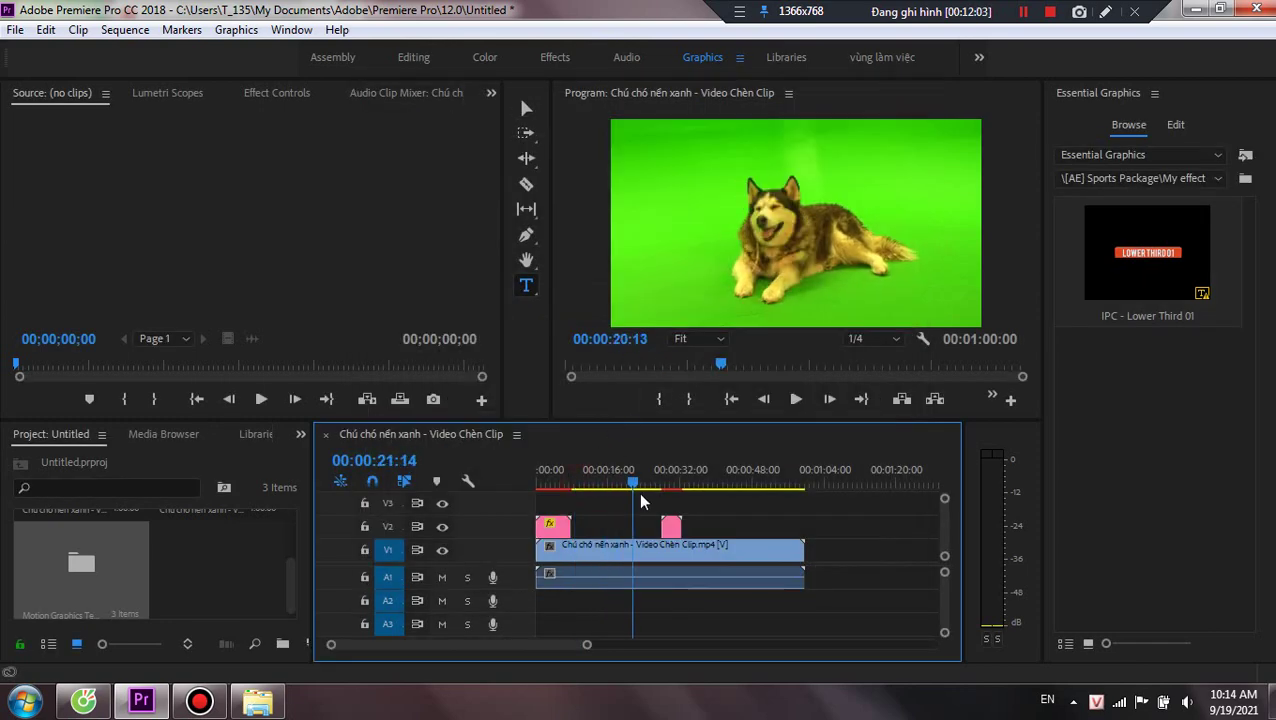
pyautogui.click(796, 399)
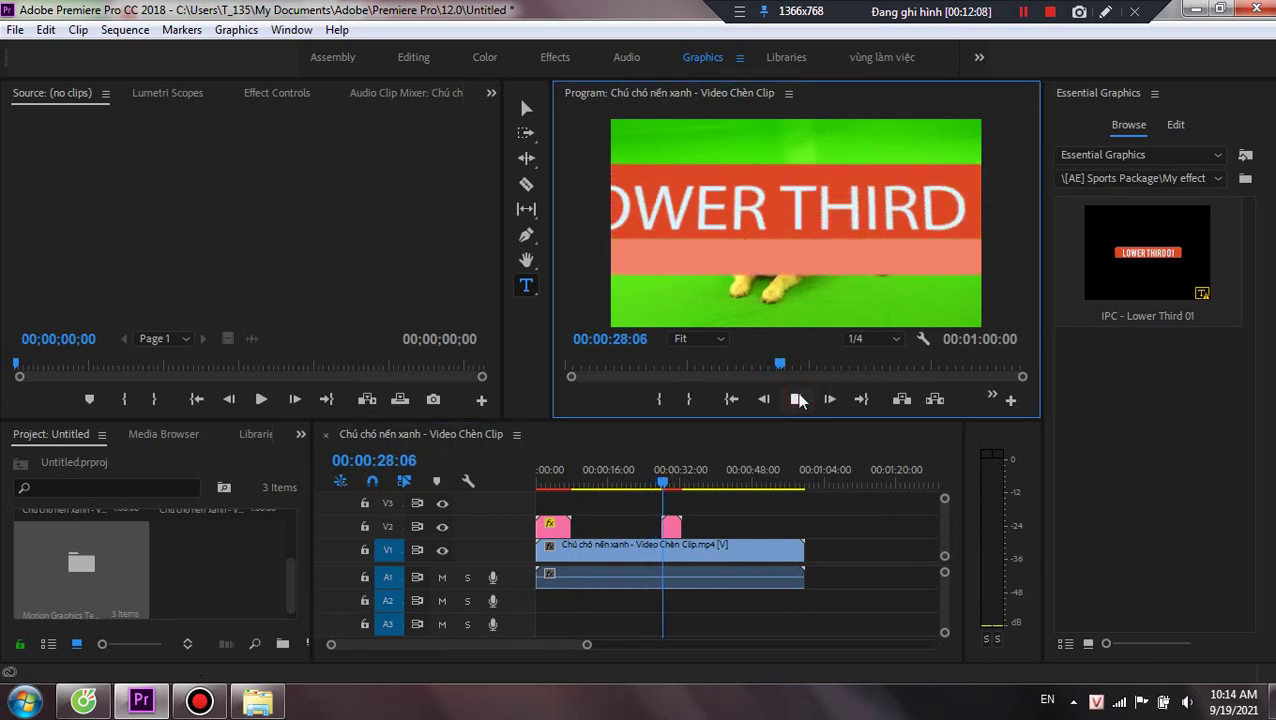
pyautogui.click(798, 399)
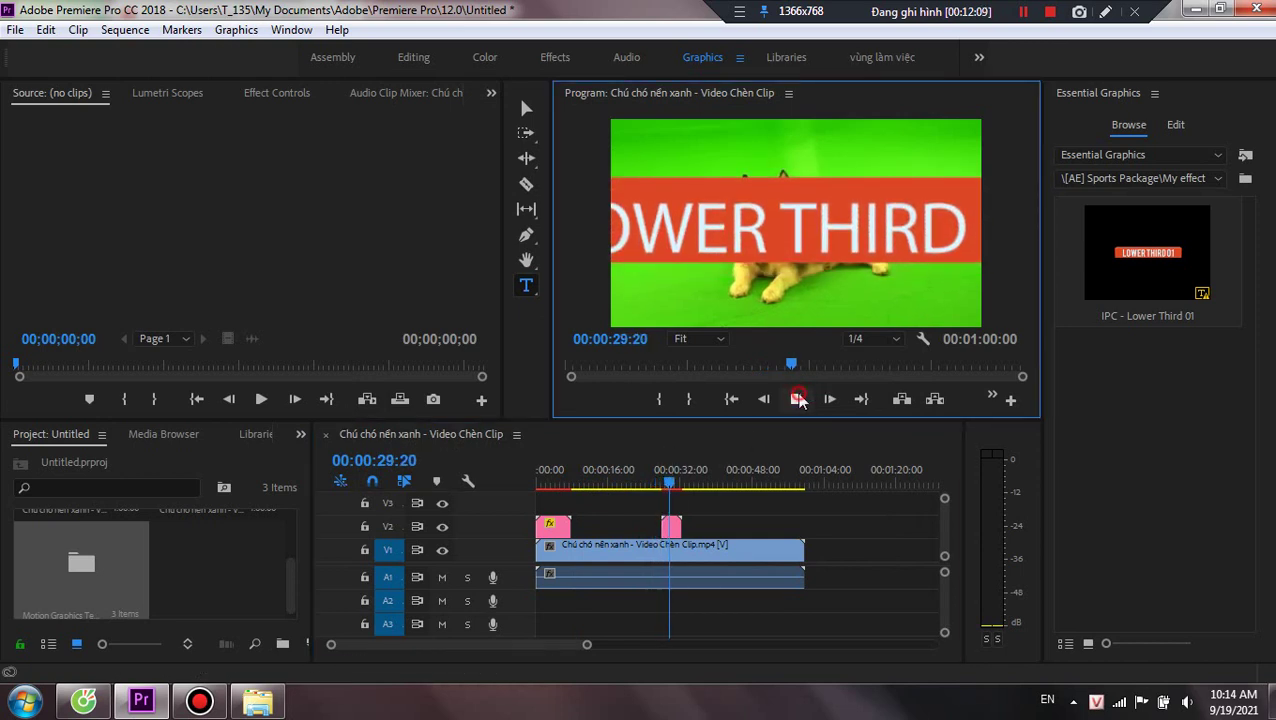
pyautogui.click(670, 526)
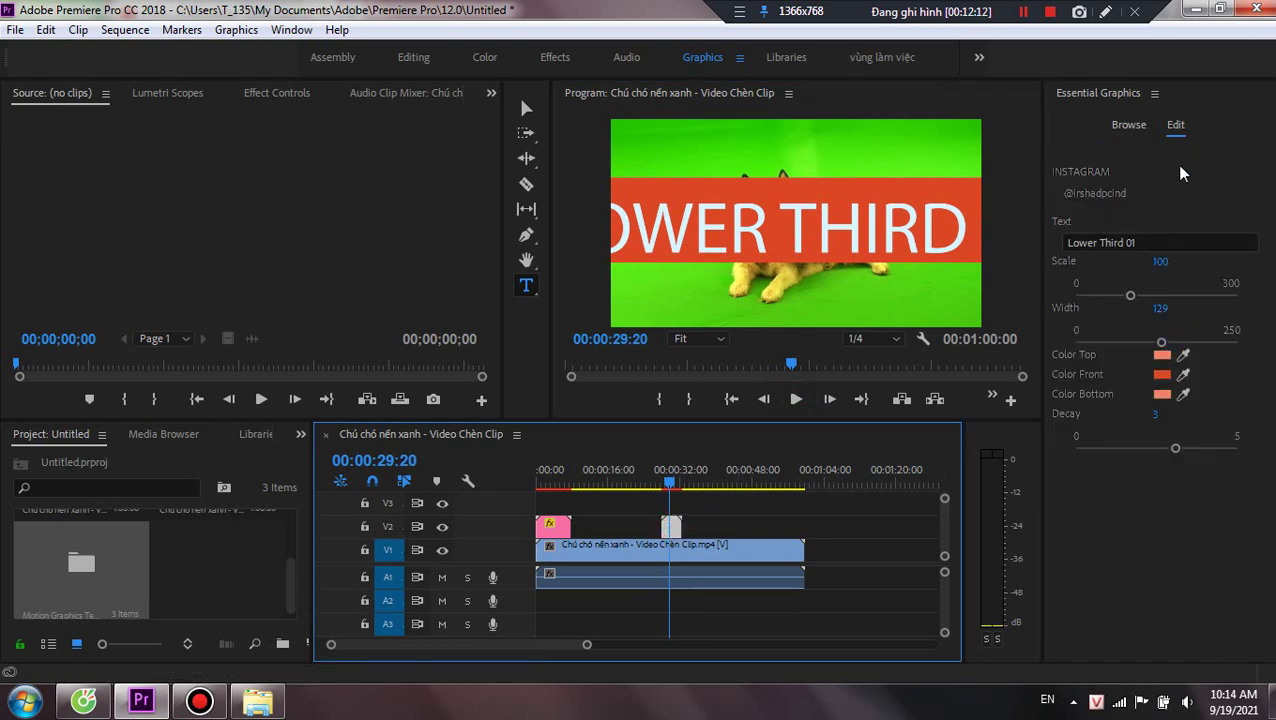
# Change the lower-third text to 'Xin chào các bạn' at scale 48 and preview it.
pyautogui.moveTo(1182, 246); pyautogui.dragTo(1069, 256)
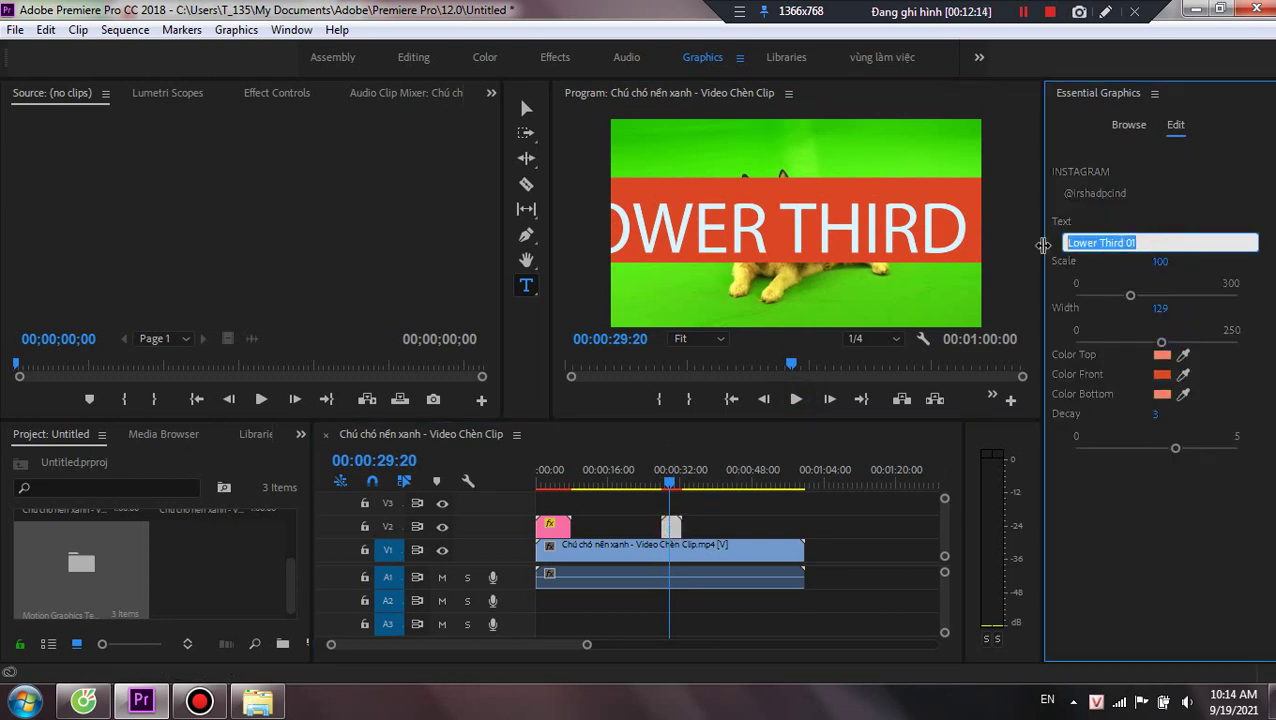
pyautogui.write('Xin chào các bạn')
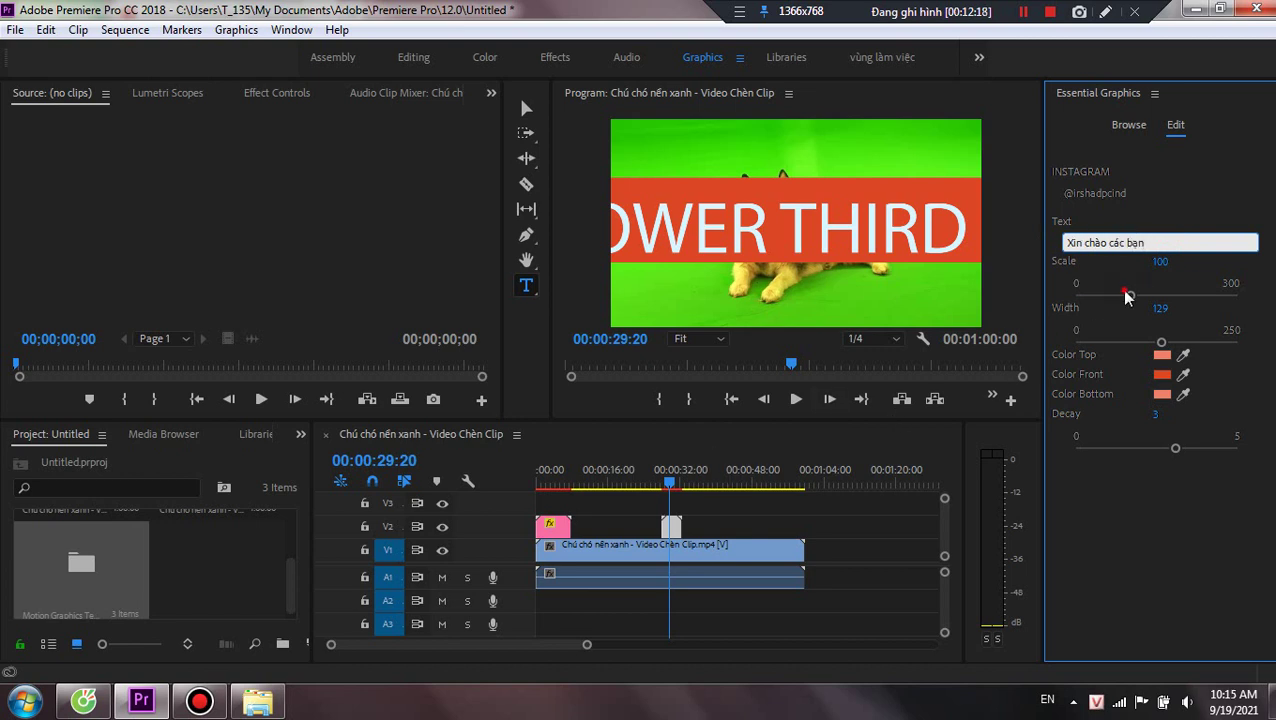
pyautogui.moveTo(1127, 297); pyautogui.dragTo(1102, 305)
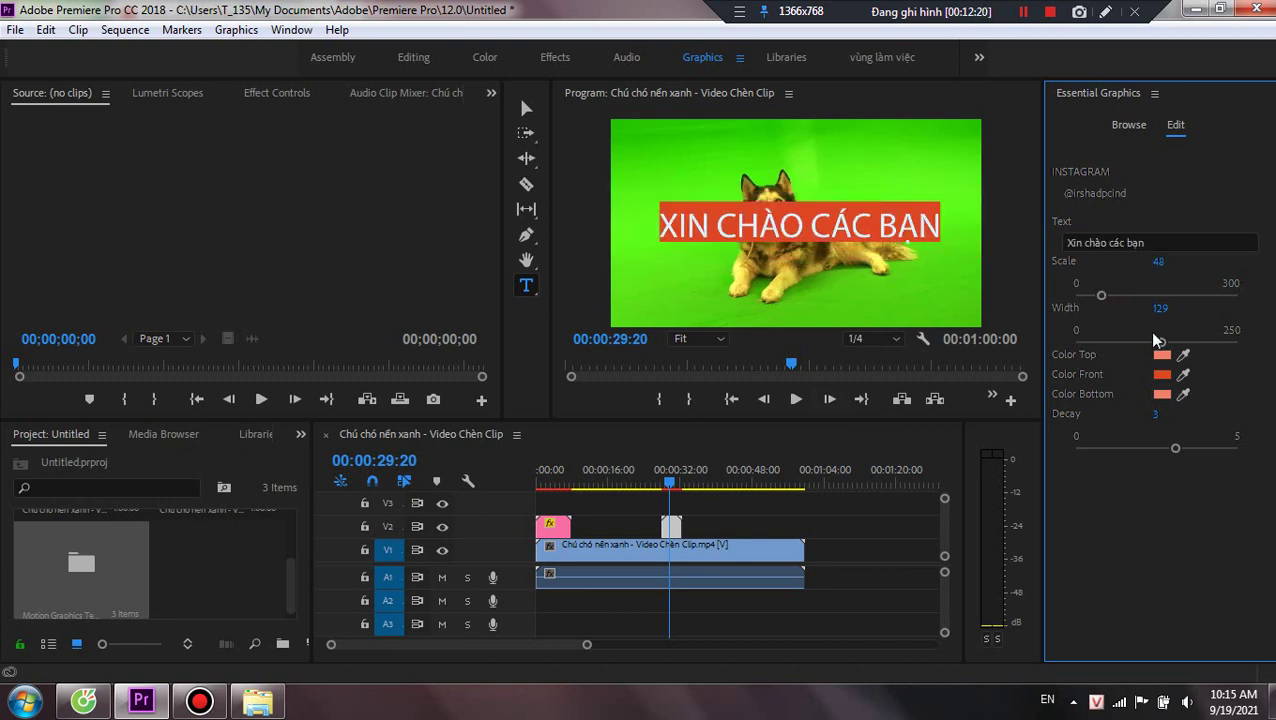
pyautogui.moveTo(670, 482); pyautogui.dragTo(658, 482)
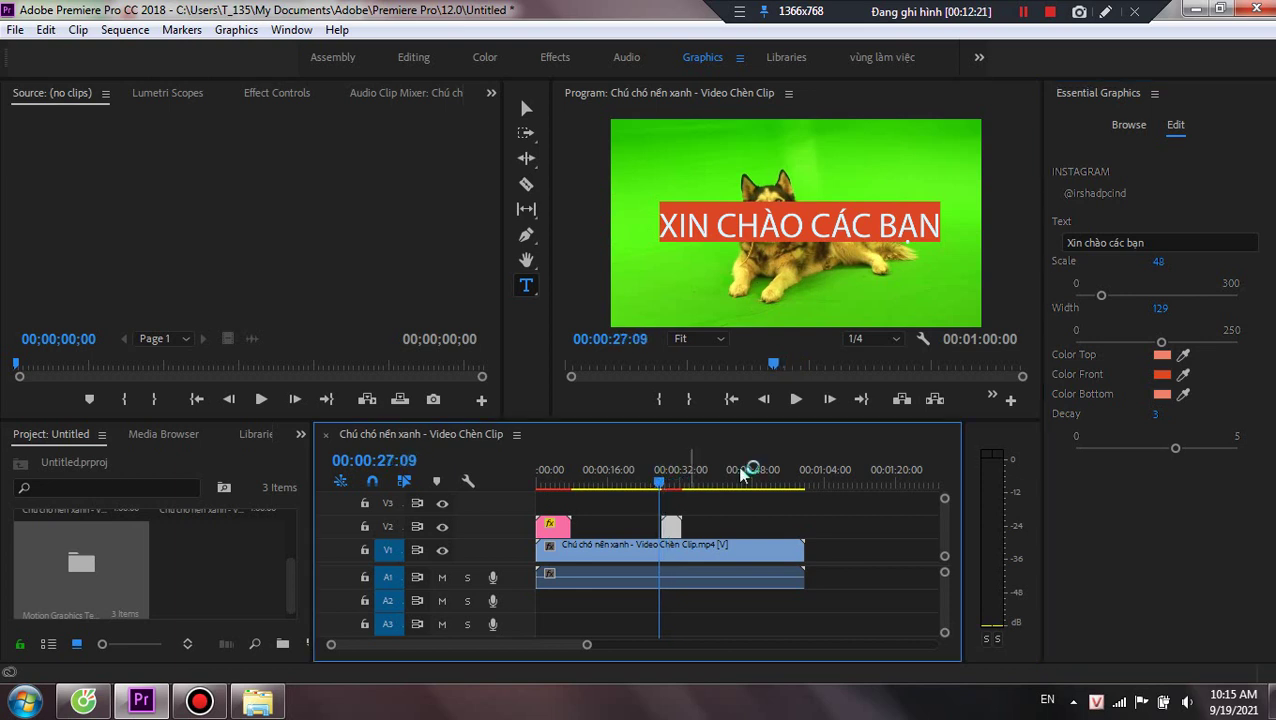
pyautogui.click(799, 404)
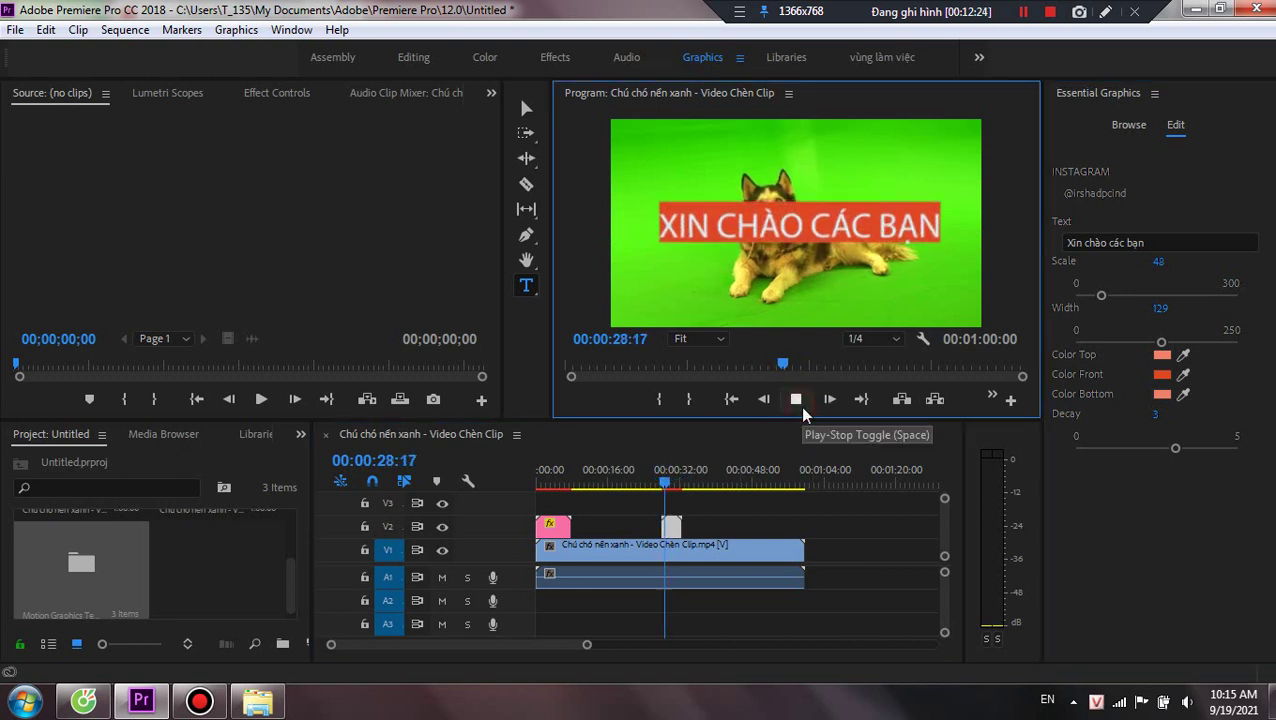
pyautogui.click(799, 404)
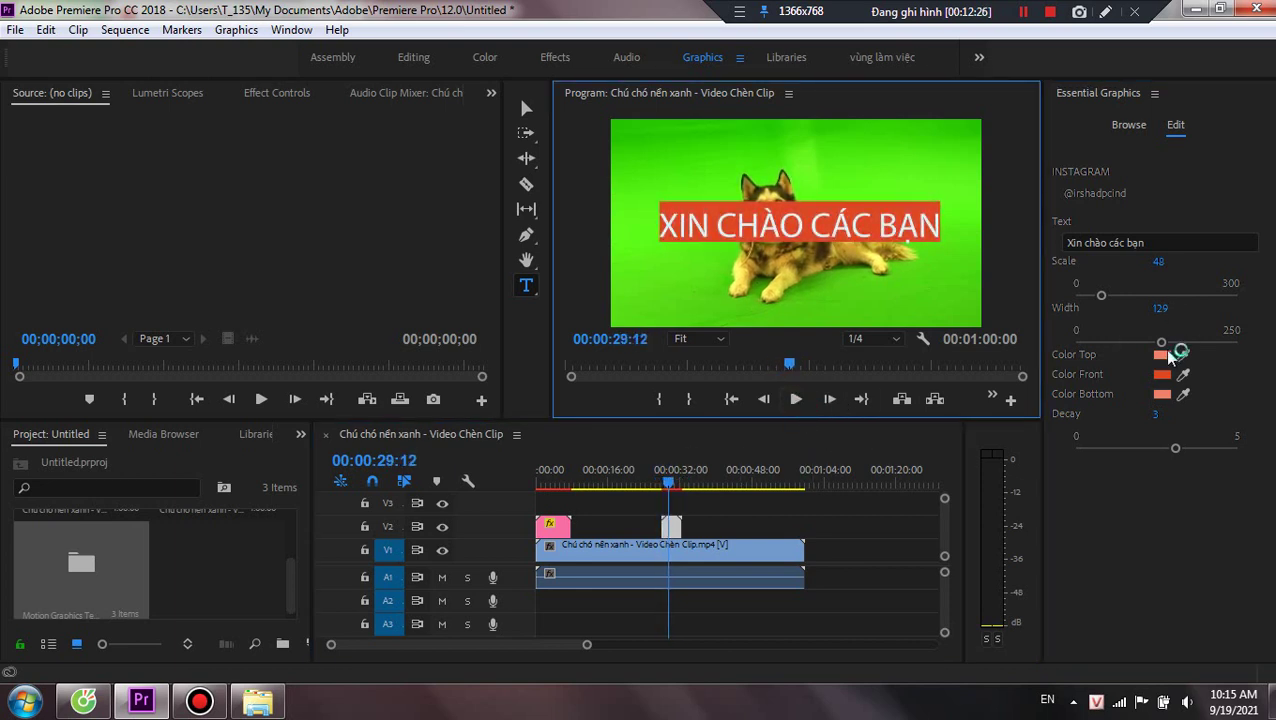
# Widen the red bar behind the title to 159 and recheck it at 00:00:27:09.
pyautogui.moveTo(1161, 342); pyautogui.dragTo(1155, 343)
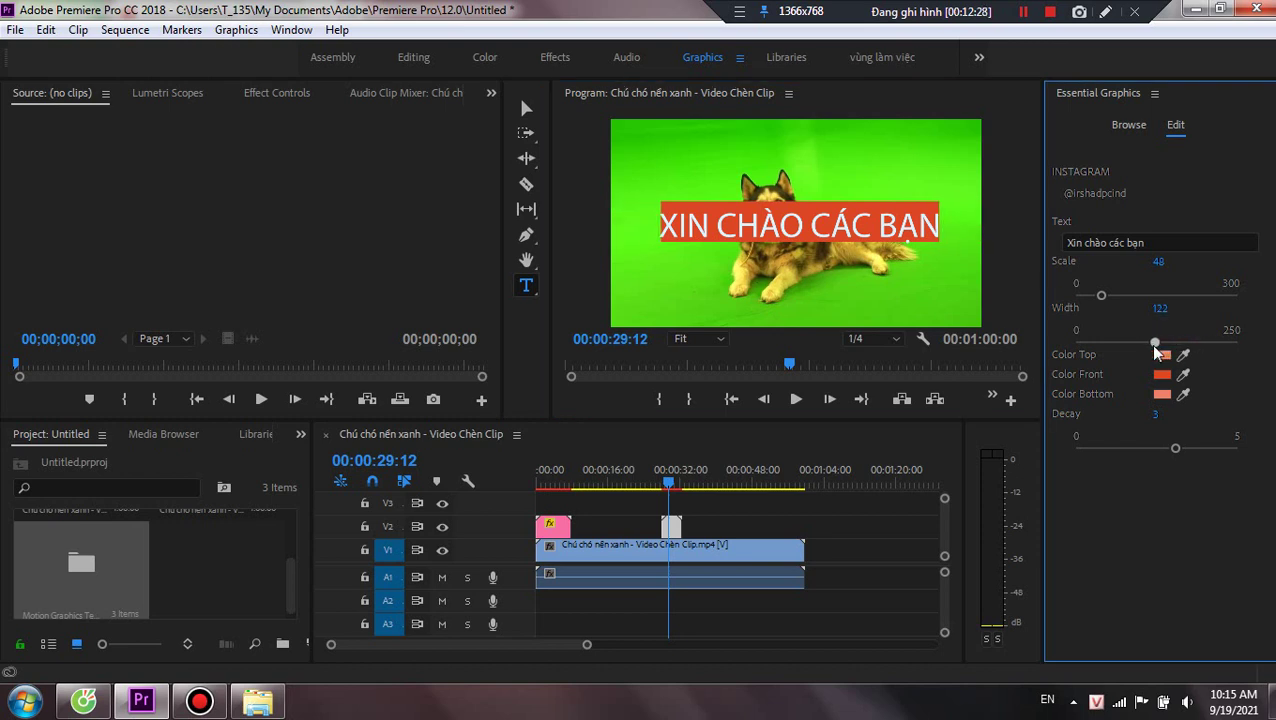
pyautogui.moveTo(1153, 343)
pyautogui.mouseDown()
pyautogui.moveTo(1043, 368)
pyautogui.moveTo(1180, 393)
pyautogui.mouseUp()
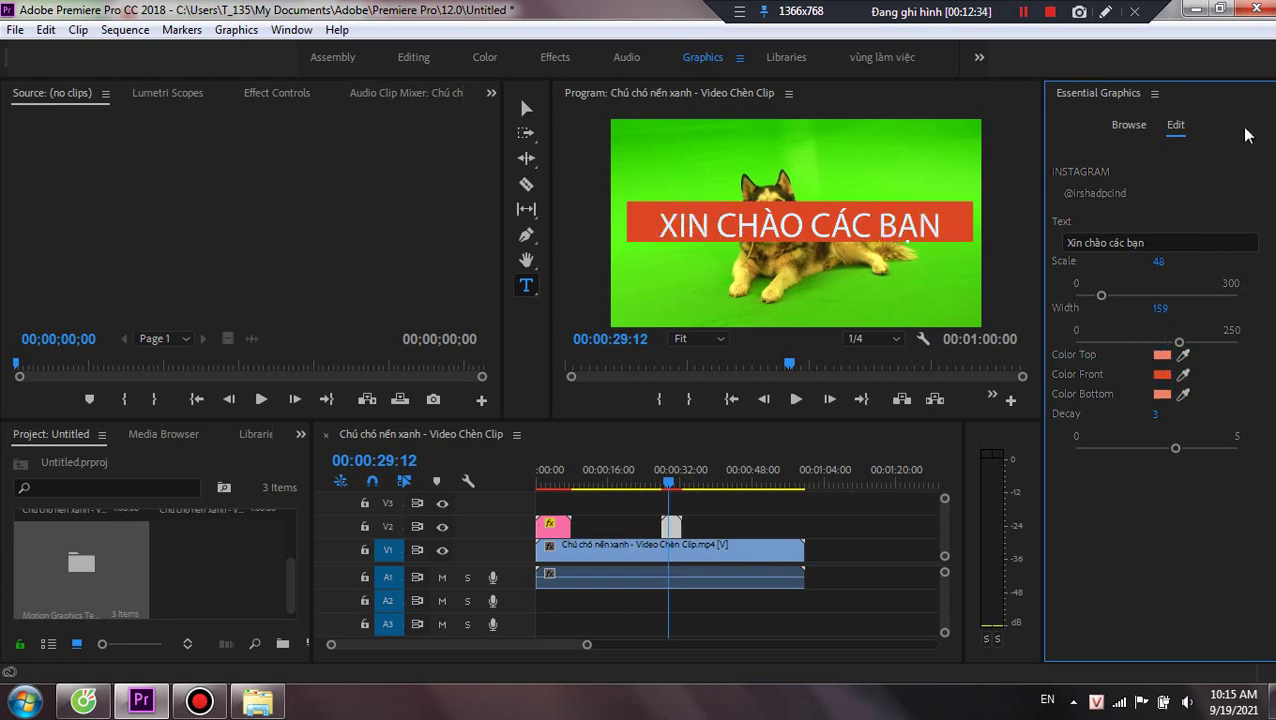
pyautogui.click(1023, 11)
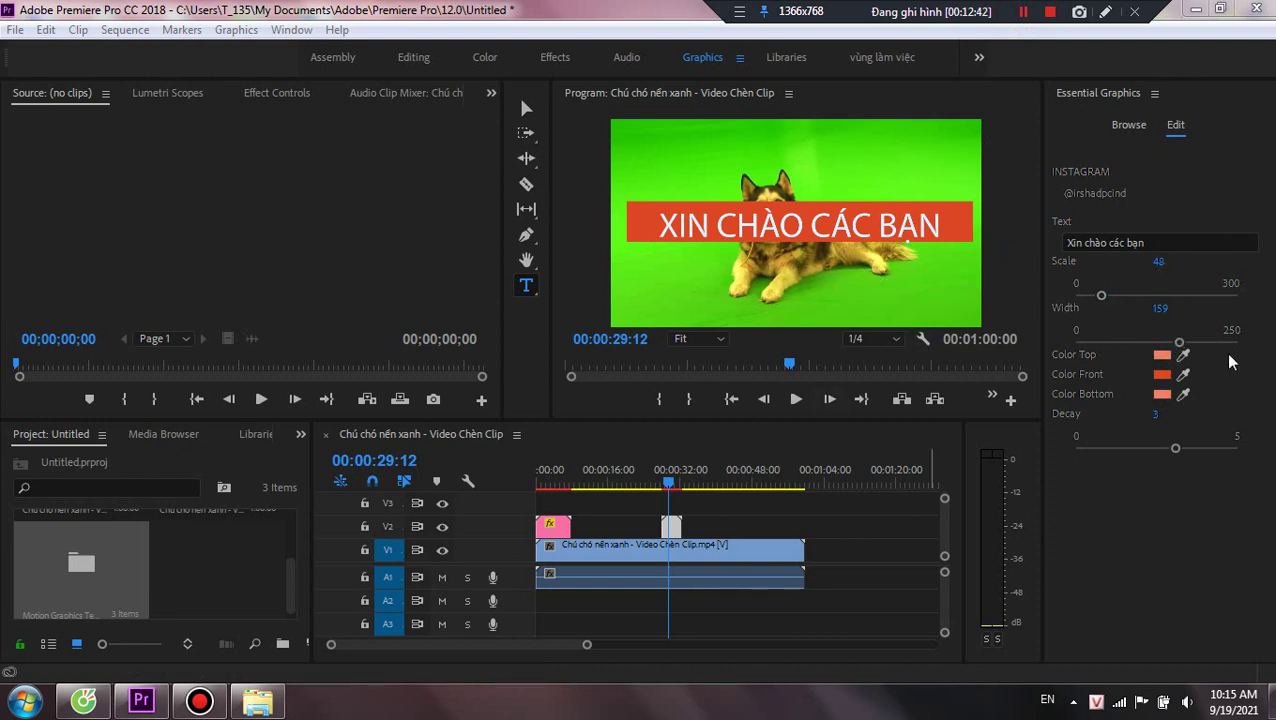
pyautogui.moveTo(675, 487); pyautogui.dragTo(652, 485)
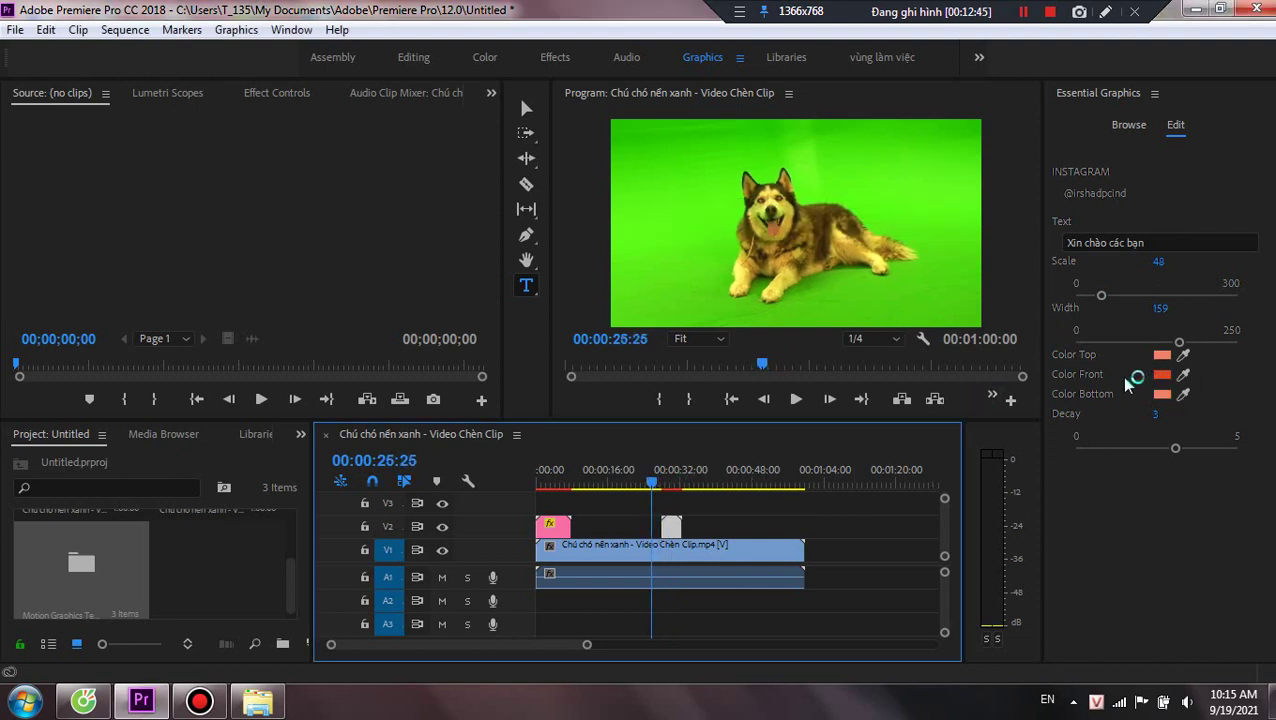
pyautogui.click(659, 486)
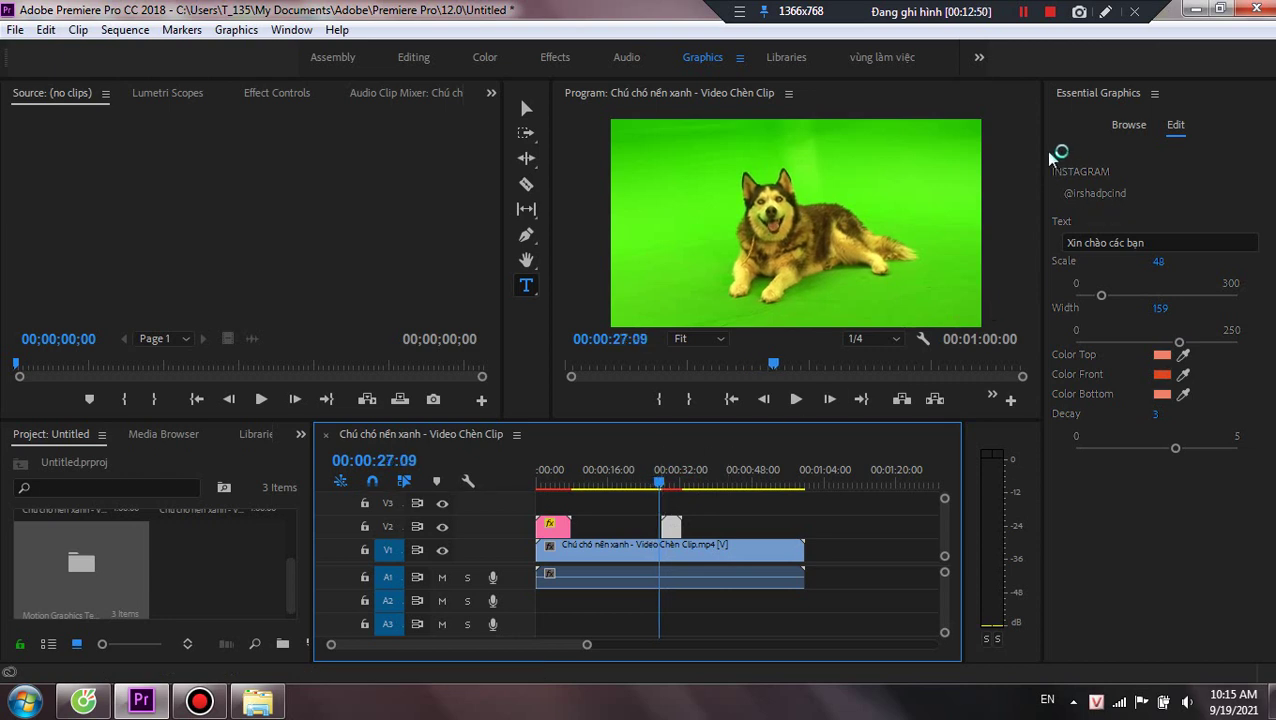